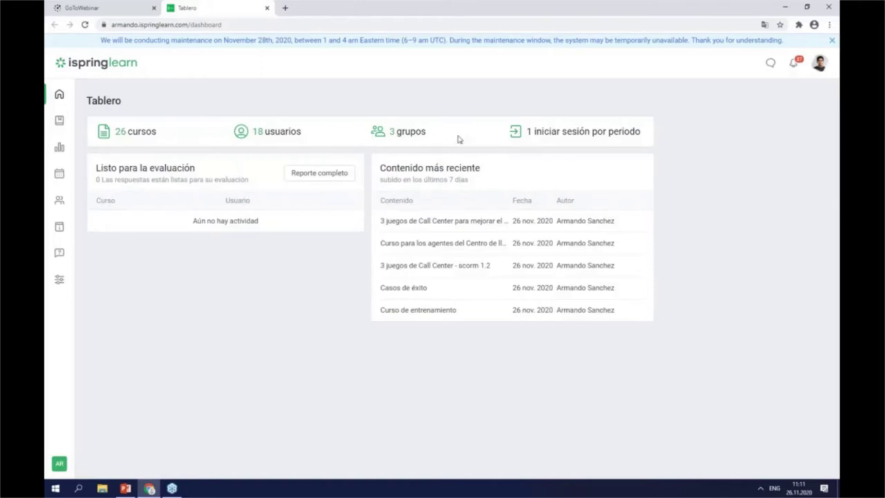
# Create a new course in the content list and title it "Curso para Agentes del Centro de Llamadas".
pyautogui.click(61, 125)
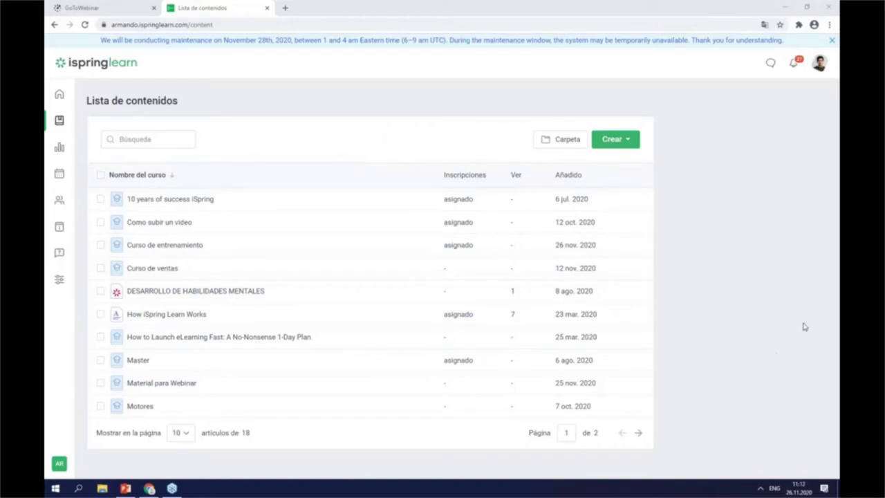
pyautogui.click(620, 147)
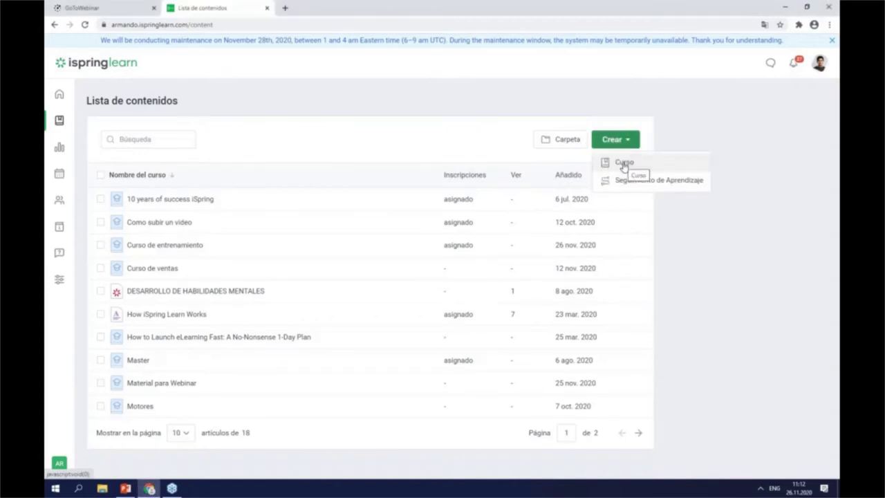
pyautogui.click(622, 163)
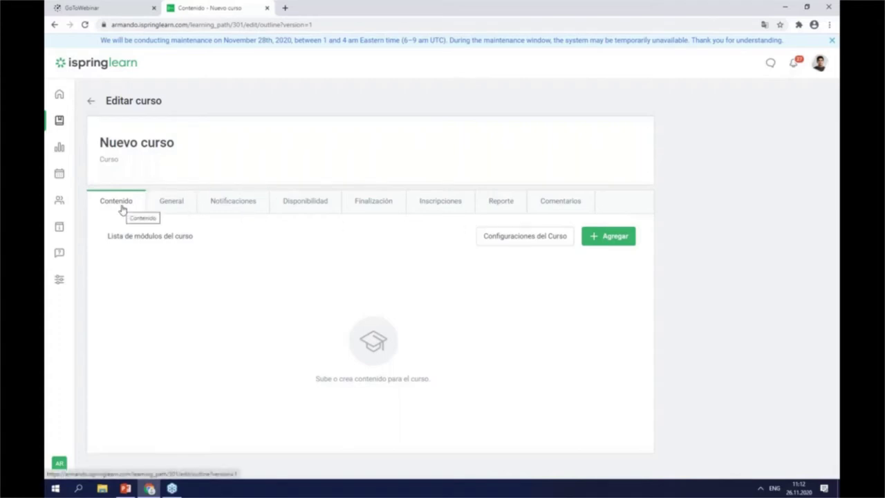
pyautogui.click(430, 209)
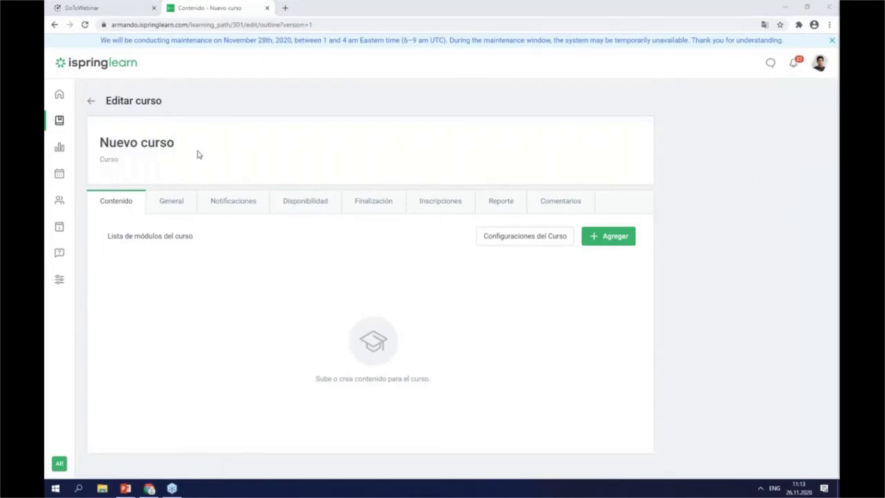
pyautogui.click(175, 142)
pyautogui.moveTo(175, 142); pyautogui.dragTo(101, 143)
pyautogui.write('Curso para Agentes del Centro de Llamadas')
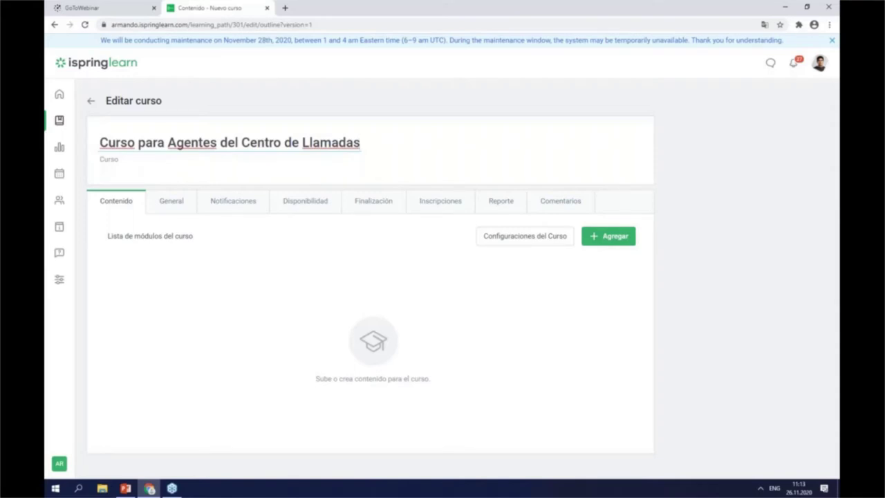
pyautogui.click(611, 240)
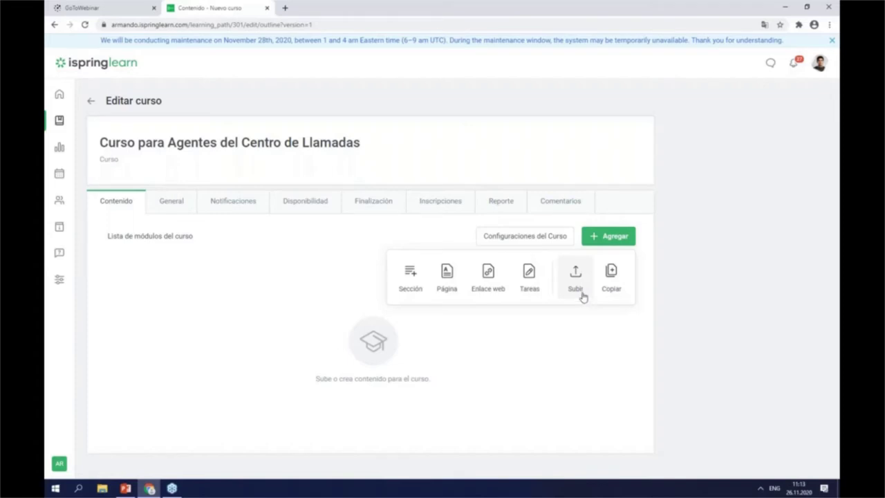
pyautogui.click(570, 289)
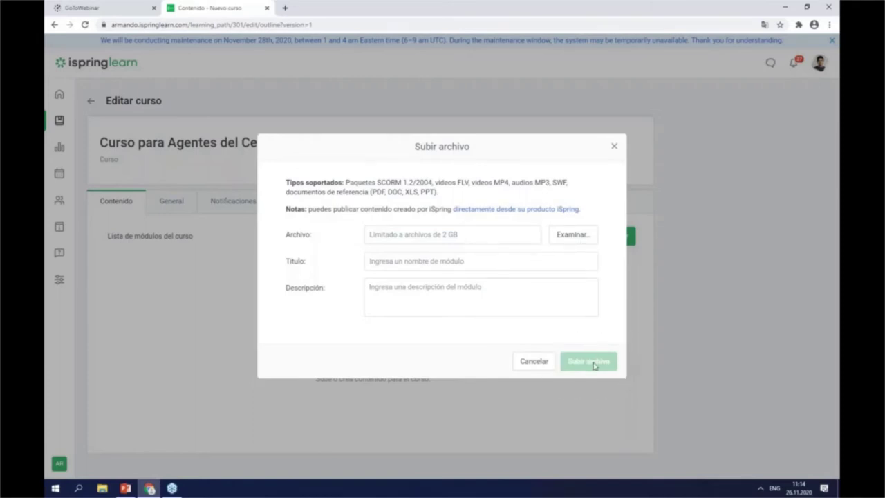
pyautogui.click(614, 148)
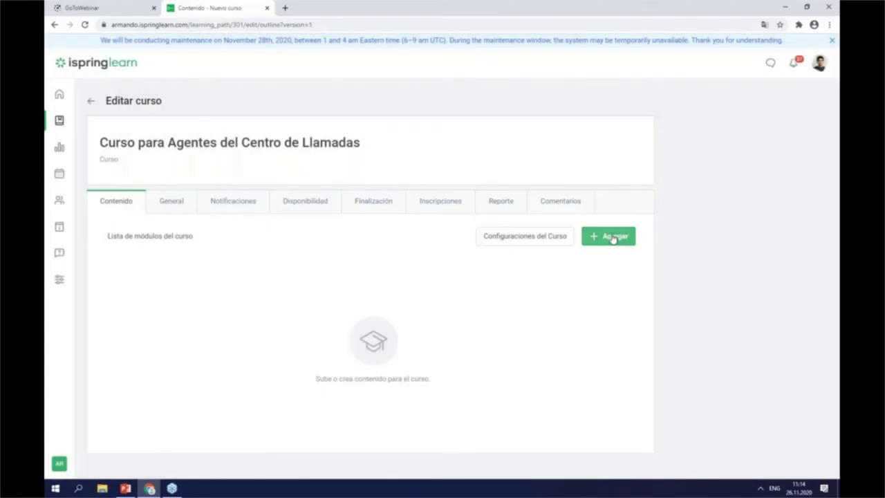
# Copy the module "Tratando con clientes enojados" from the content list into the course as a linked copy (Copia Vinculada).
pyautogui.click(613, 238)
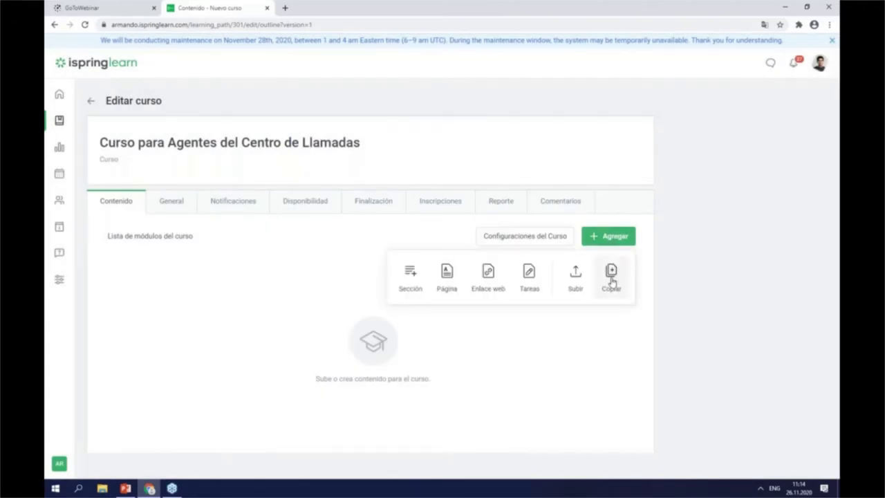
pyautogui.click(611, 276)
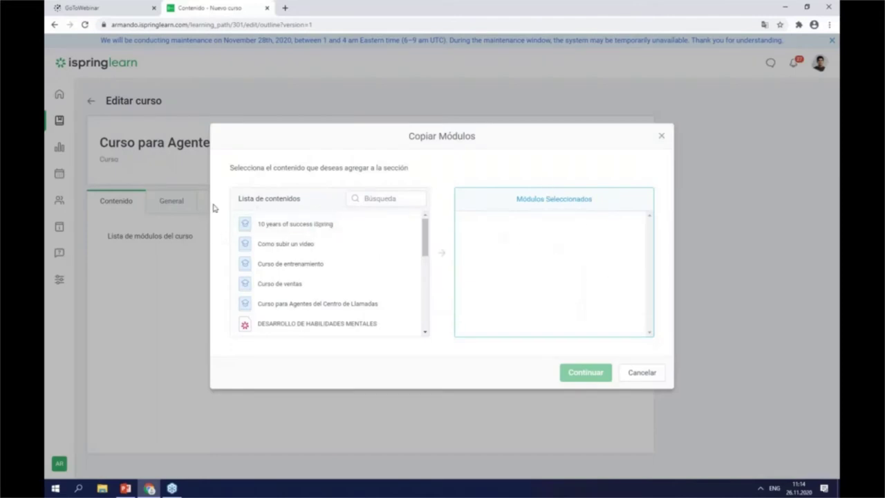
pyautogui.moveTo(424, 237)
pyautogui.mouseDown()
pyautogui.moveTo(427, 299)
pyautogui.moveTo(430, 237)
pyautogui.mouseUp()
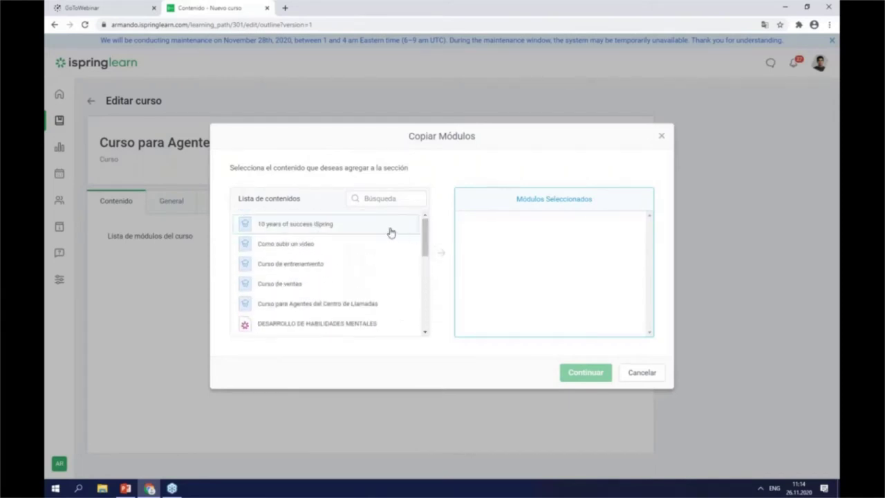
pyautogui.scroll(-1, 393, 253)
pyautogui.scroll(-1, 388, 256)
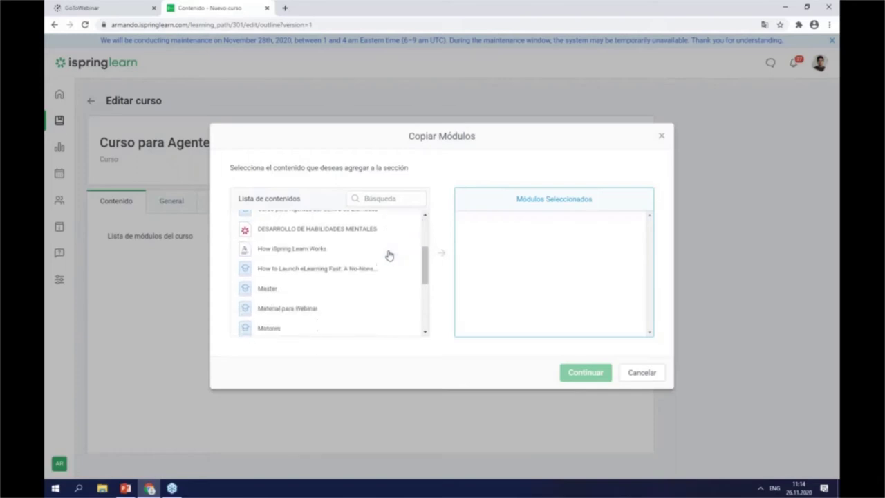
pyautogui.scroll(-2, 388, 256)
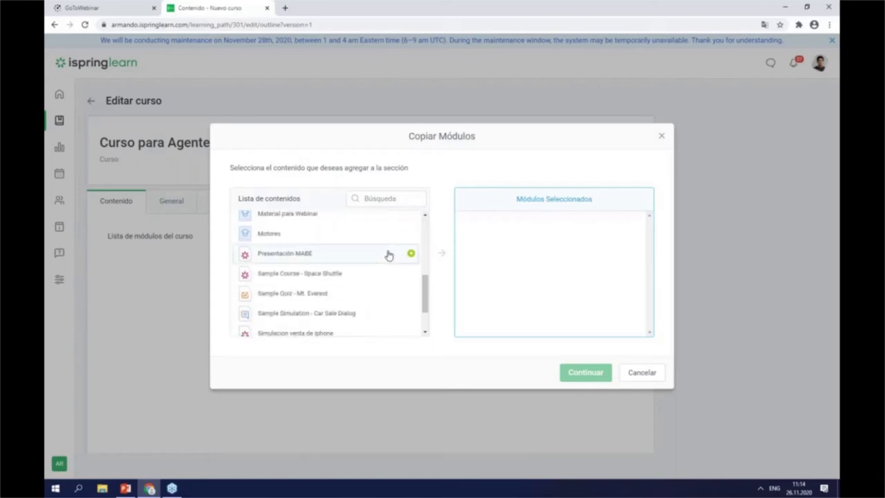
pyautogui.scroll(-1, 389, 256)
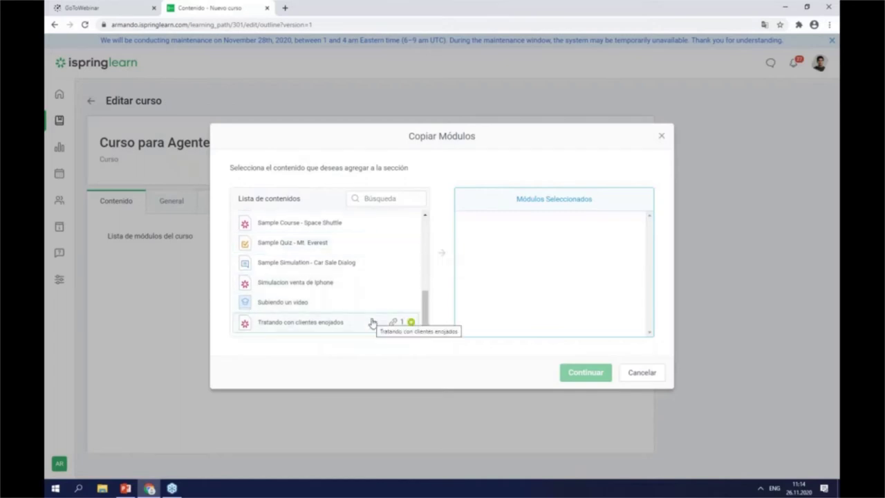
pyautogui.click(410, 323)
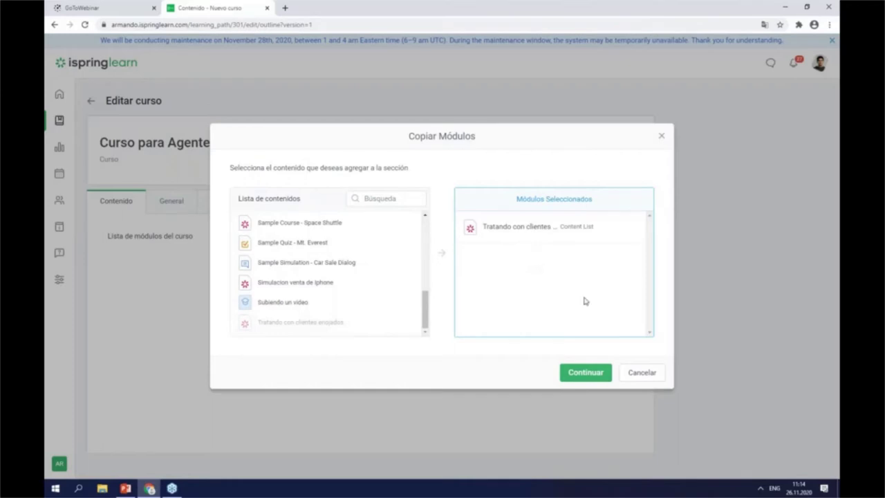
pyautogui.click(584, 374)
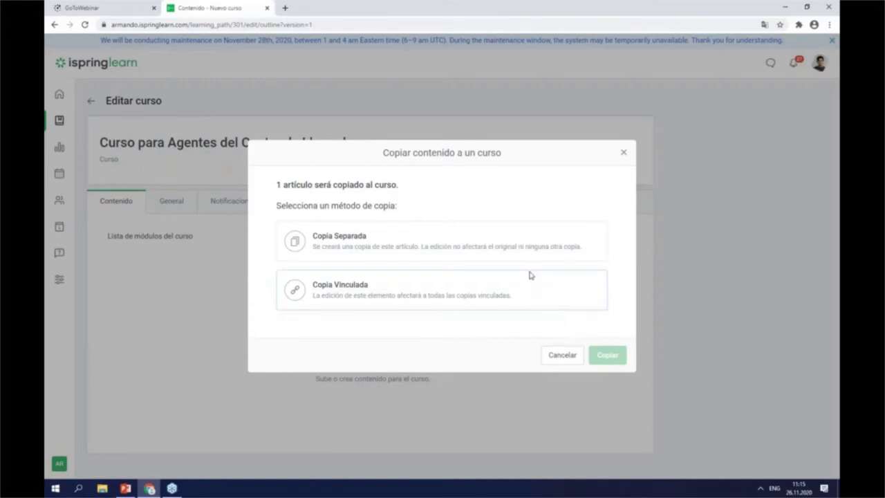
pyautogui.click(468, 294)
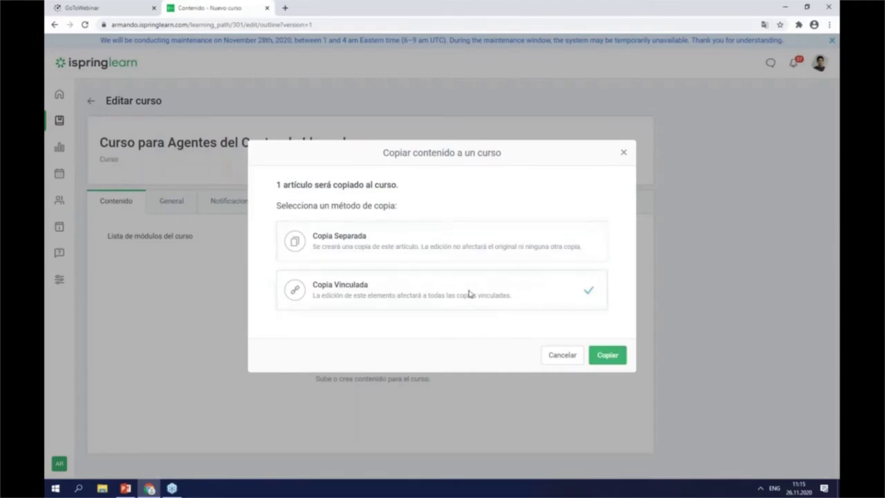
pyautogui.click(608, 355)
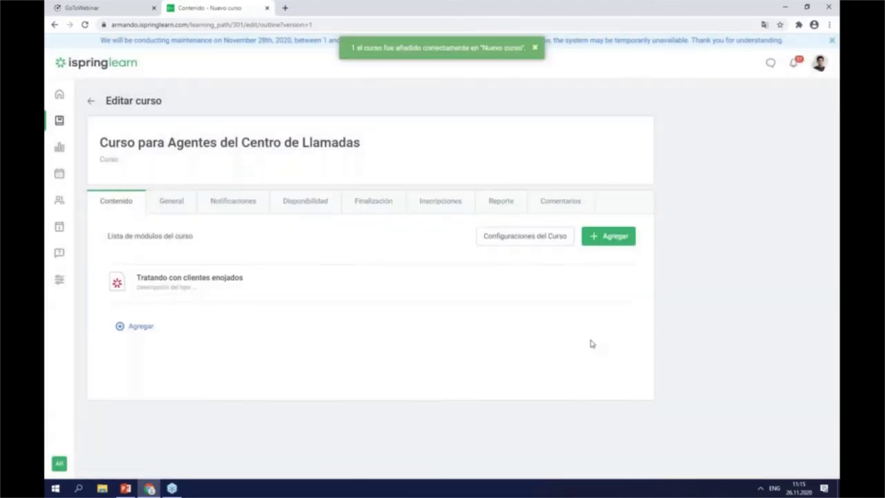
# Copy "3 juegos de Call Center" and "Casos de éxito" from the "Material para Webinar" course into this course as separate copies (Copia Separada).
pyautogui.moveTo(215, 286)
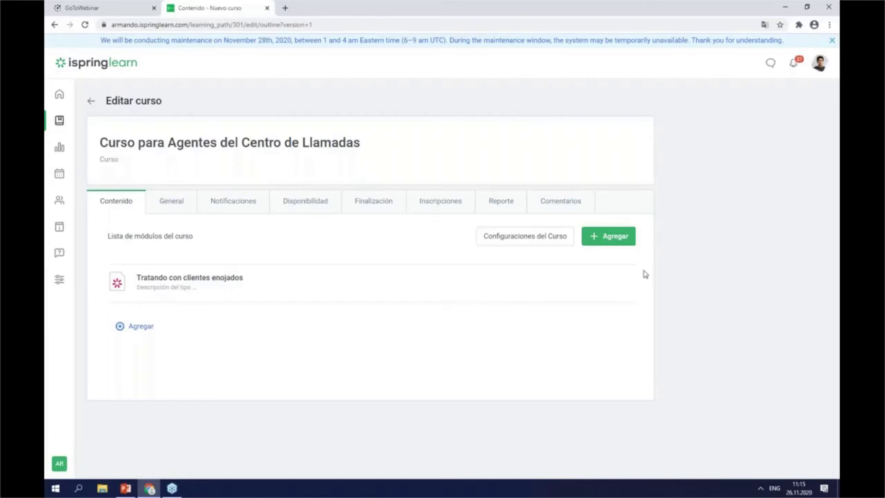
pyautogui.click(611, 243)
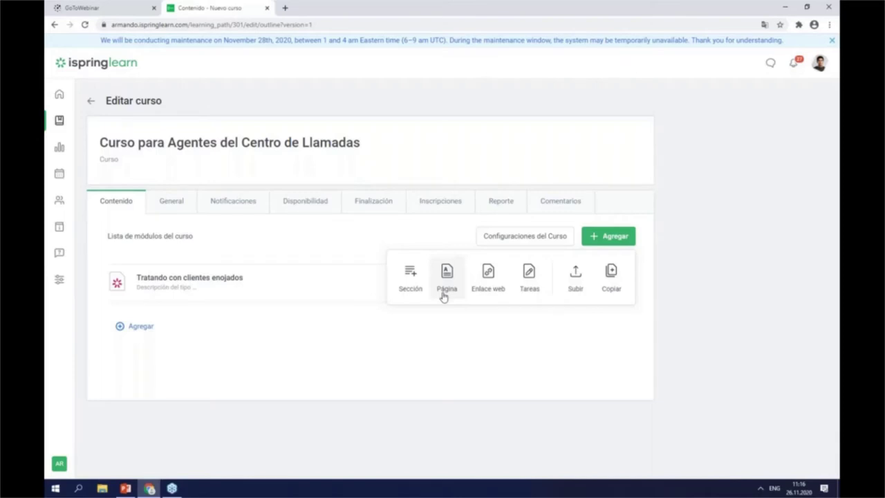
pyautogui.click(609, 275)
pyautogui.scroll(-1, 360, 250)
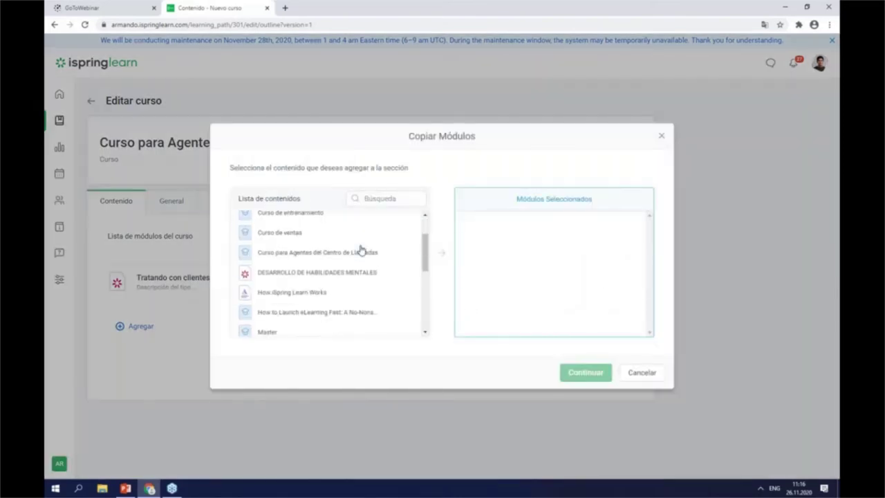
pyautogui.scroll(-2, 360, 250)
pyautogui.scroll(1, 323, 256)
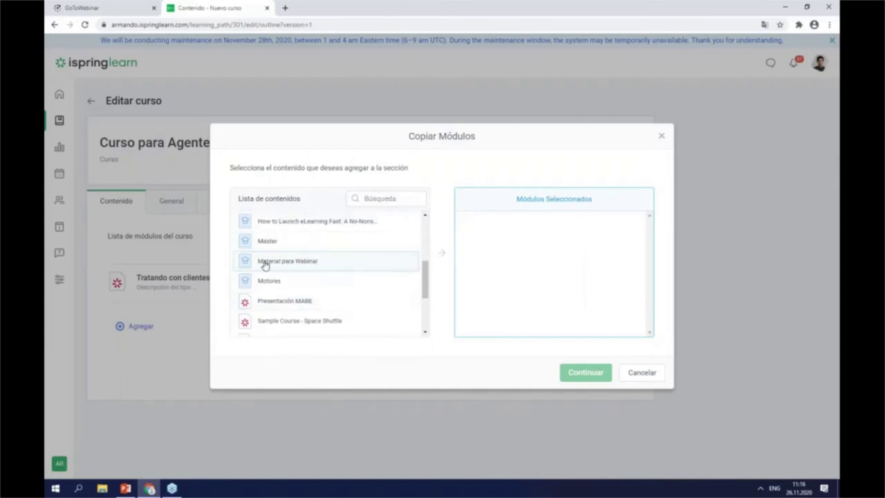
pyautogui.click(243, 259)
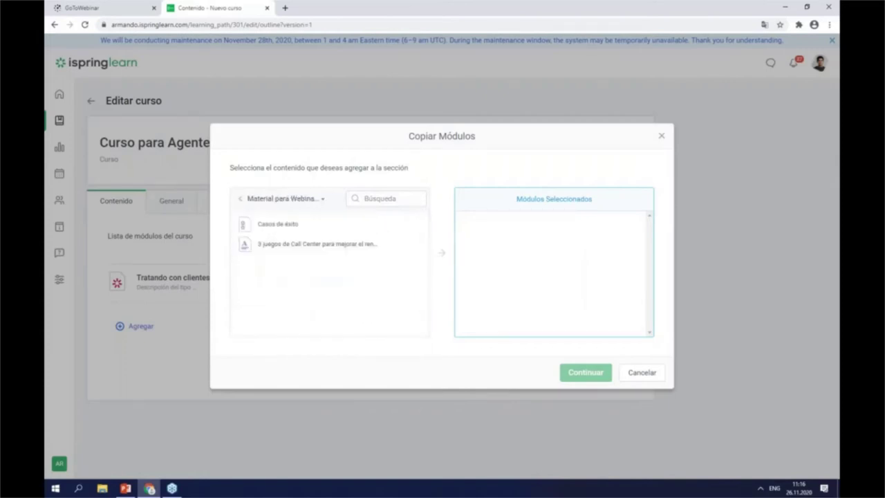
pyautogui.click(305, 248)
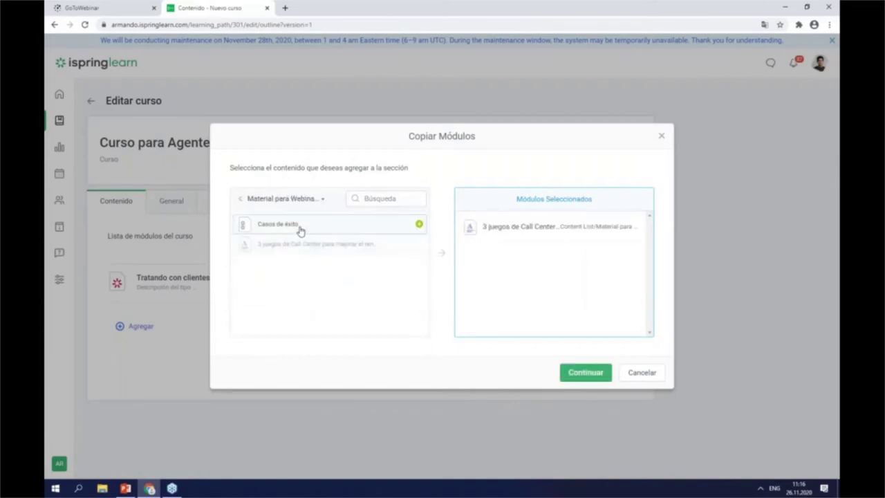
pyautogui.click(300, 231)
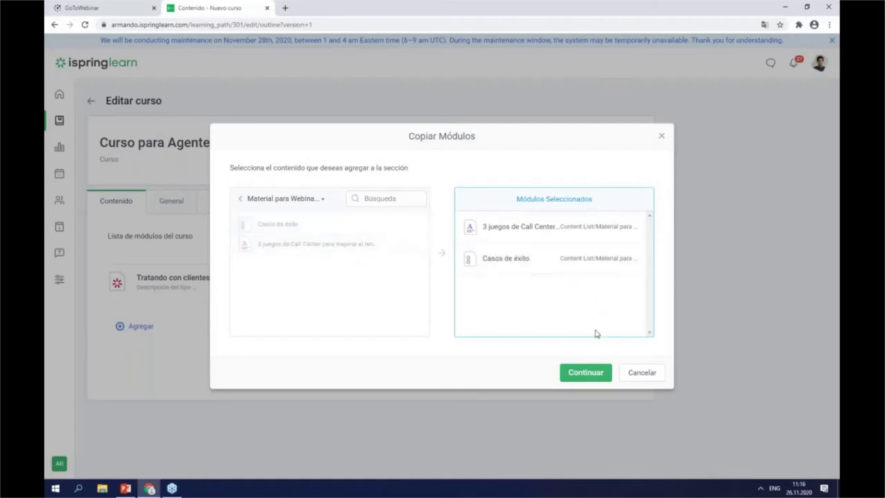
pyautogui.click(585, 373)
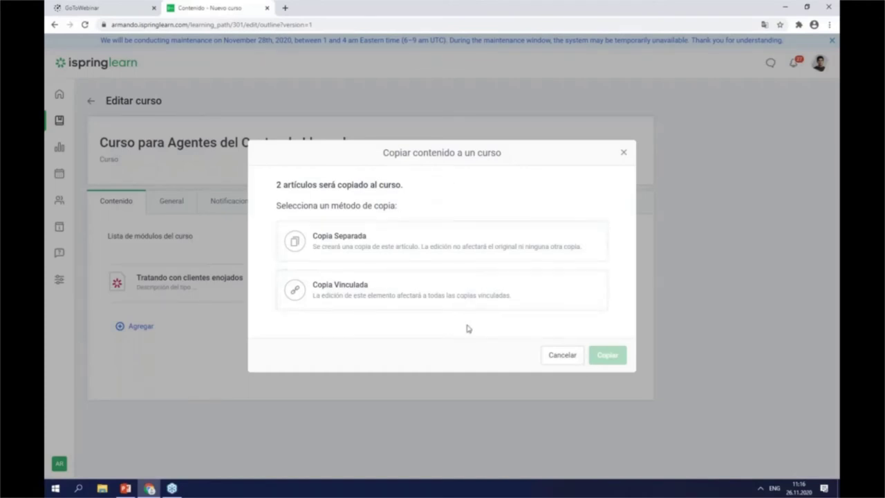
pyautogui.click(417, 245)
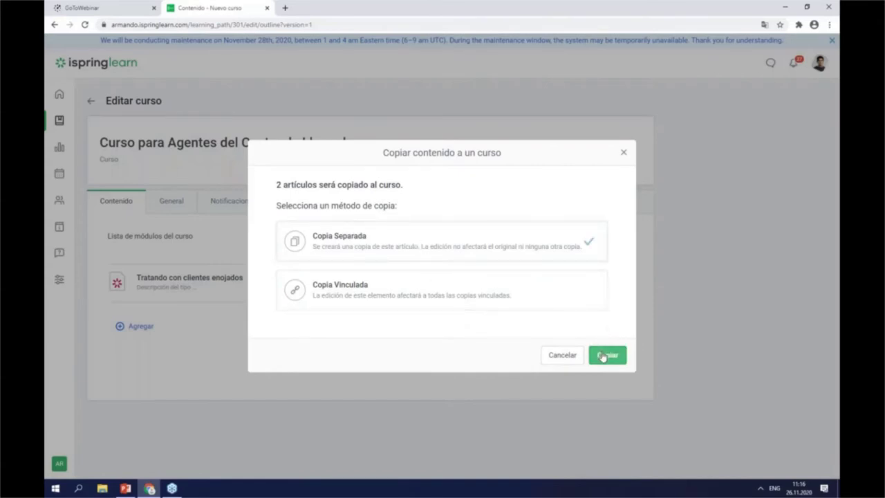
pyautogui.click(601, 355)
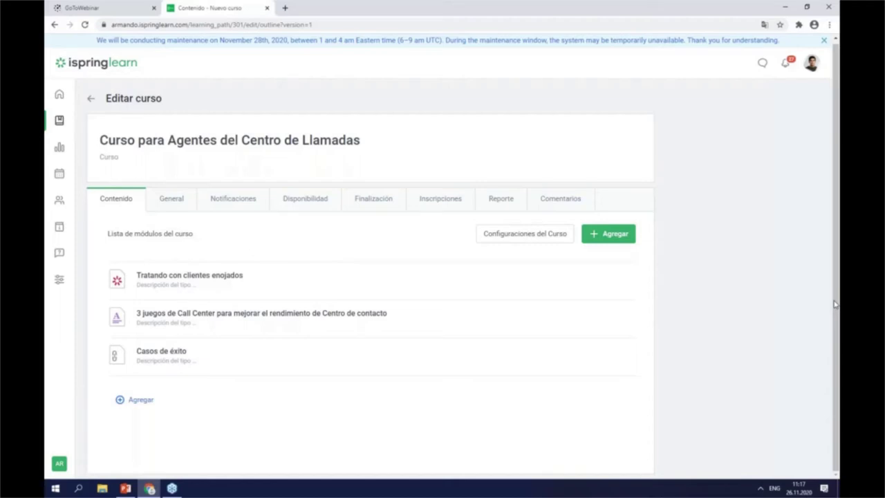
# Start a task titled "Curso para los agentes del Centro de llamadas" with Spanish instructions requesting a 150-200 word essay on angry-customer techniques, including an example.
pyautogui.click(611, 237)
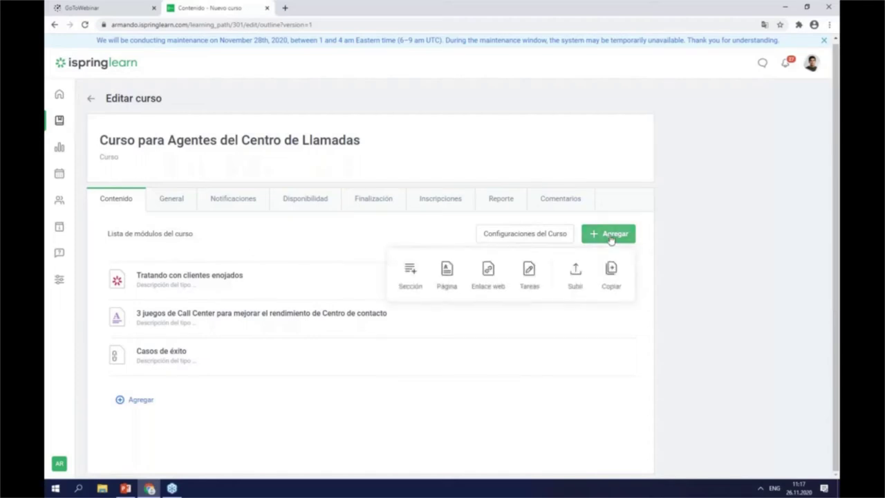
pyautogui.click(529, 273)
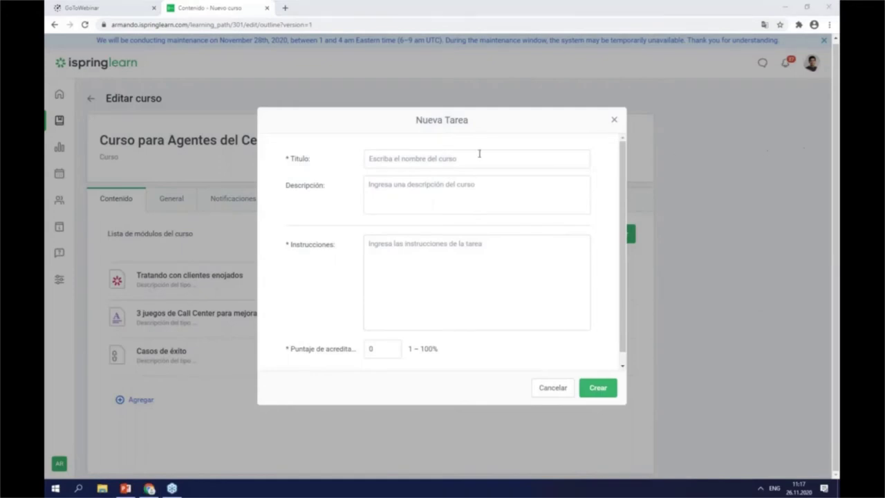
pyautogui.click(432, 158)
pyautogui.write('Curso para los agentes del Centro de llamadas')
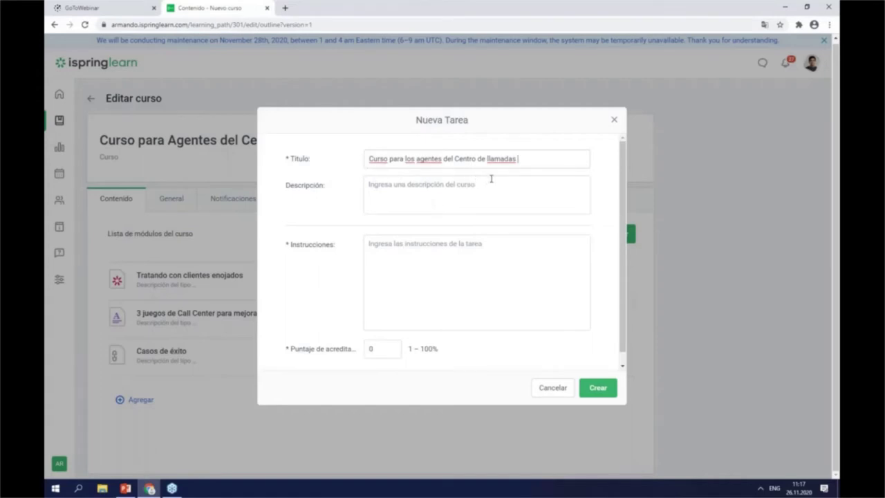
pyautogui.click(435, 269)
pyautogui.write('Envíe un ensayo de 150 a 200 palabras sobre técnicas que puede utilizar para tratar con un cliente enojado. Incluya al menos un ejemplo de una situación en la que haya intentado utilizar una de esas técnicas.')
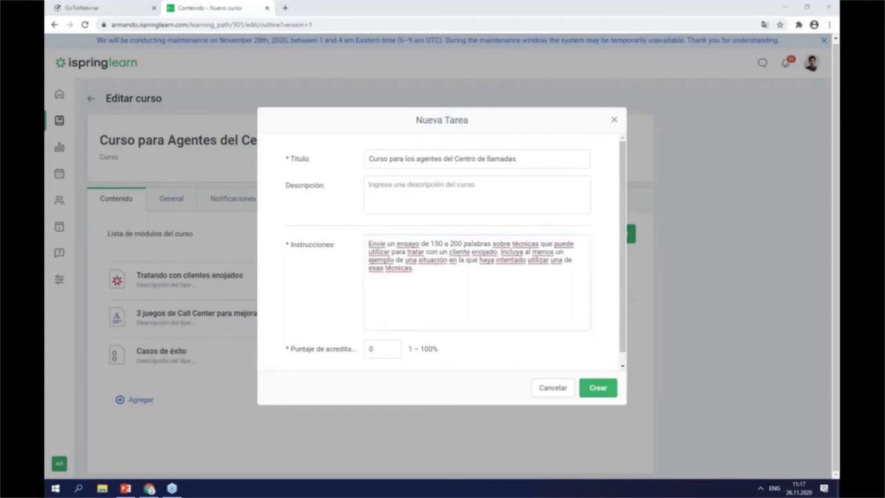
# Give the new task the description "Tarea 1" and set its passing score to 85%.
pyautogui.click(408, 183)
pyautogui.write('Tarea 1')
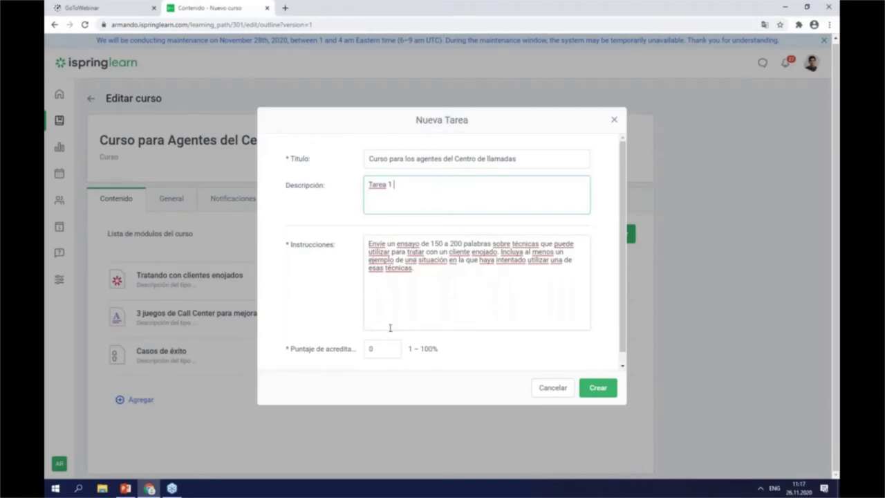
pyautogui.doubleClick(369, 351)
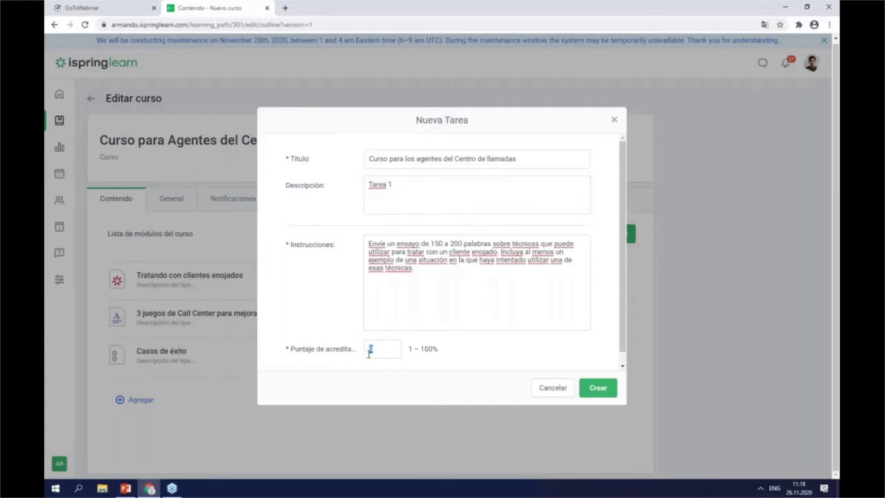
pyautogui.write('85')
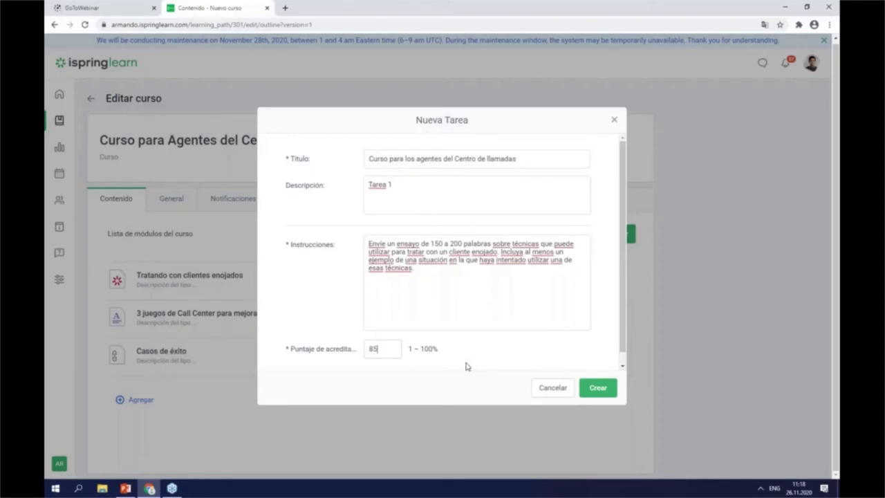
# Create the prepared essay task and keep the course's navigation mode on Libre in the course settings.
pyautogui.click(598, 391)
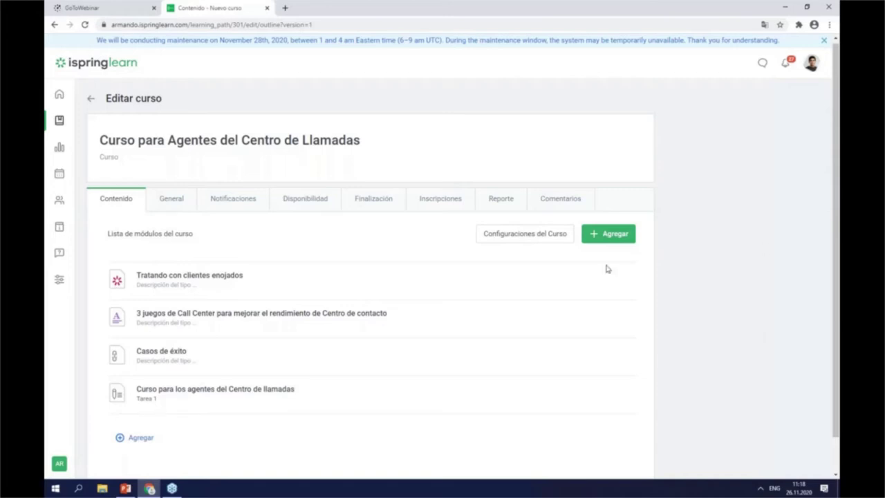
pyautogui.click(505, 239)
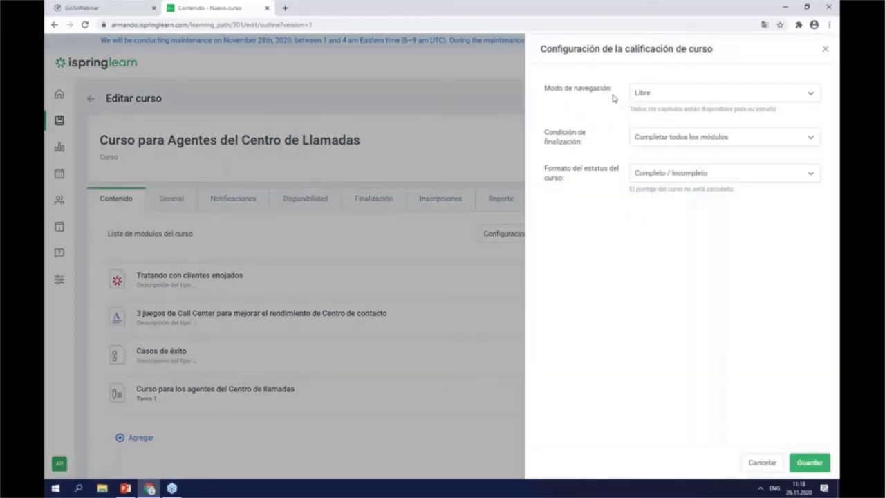
pyautogui.click(703, 104)
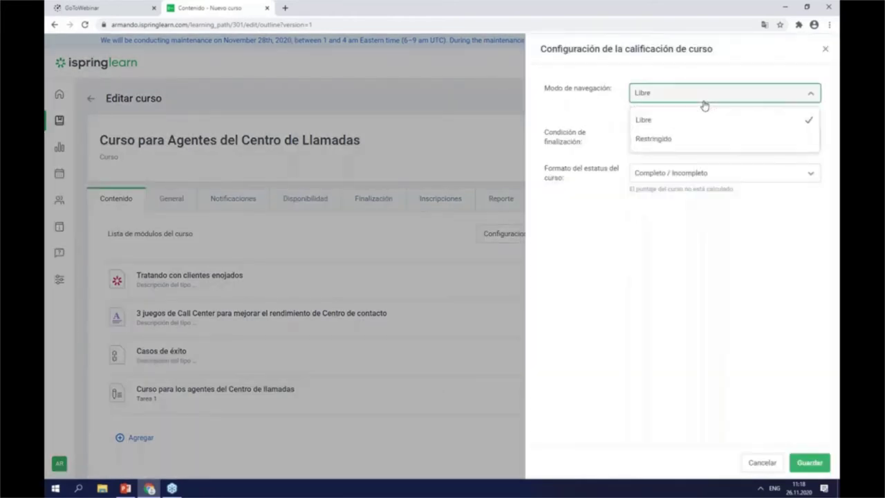
pyautogui.click(701, 120)
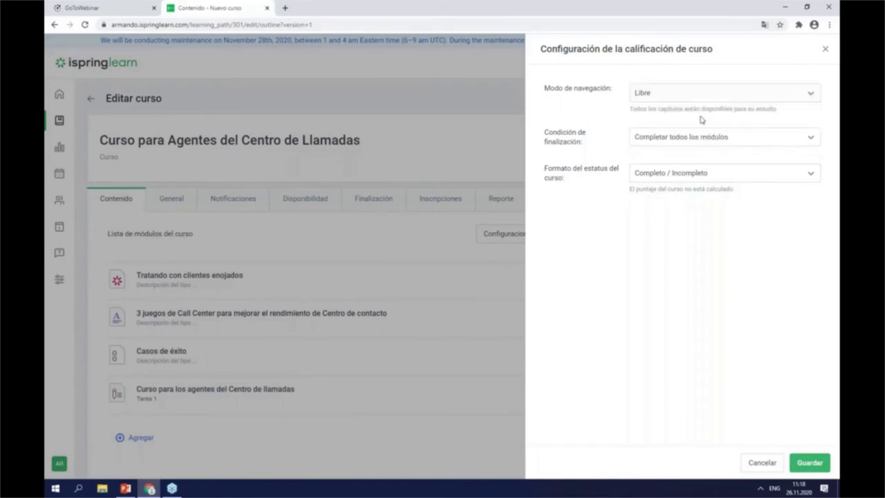
# Set the completion condition to "Debe completar todos los módulos" with all four course modules selected, and save the course settings.
pyautogui.click(750, 144)
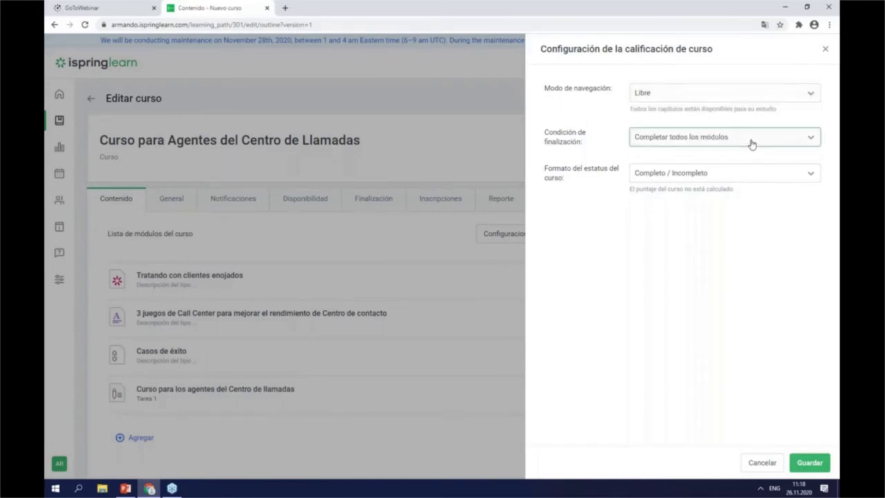
pyautogui.click(746, 184)
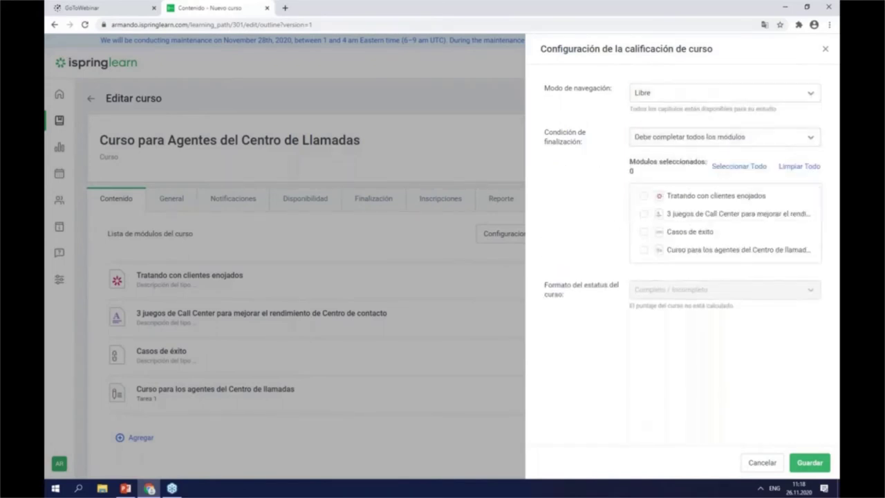
pyautogui.click(643, 196)
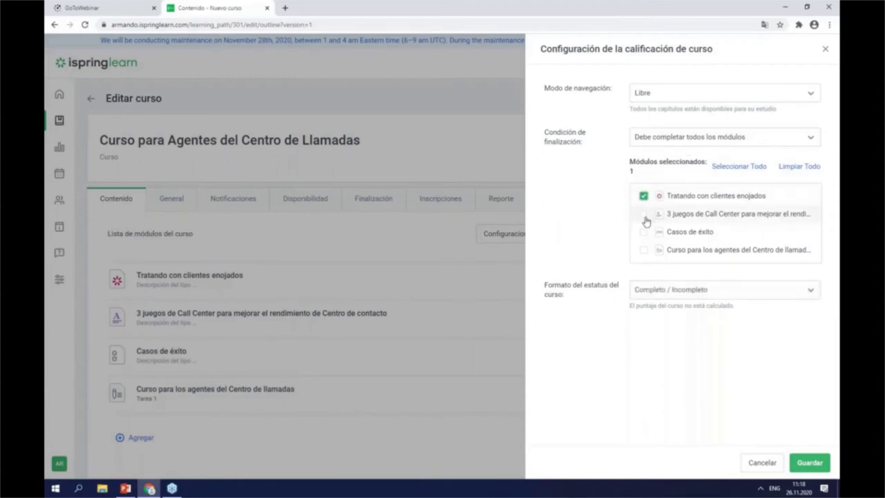
pyautogui.click(644, 213)
pyautogui.click(643, 231)
pyautogui.click(643, 250)
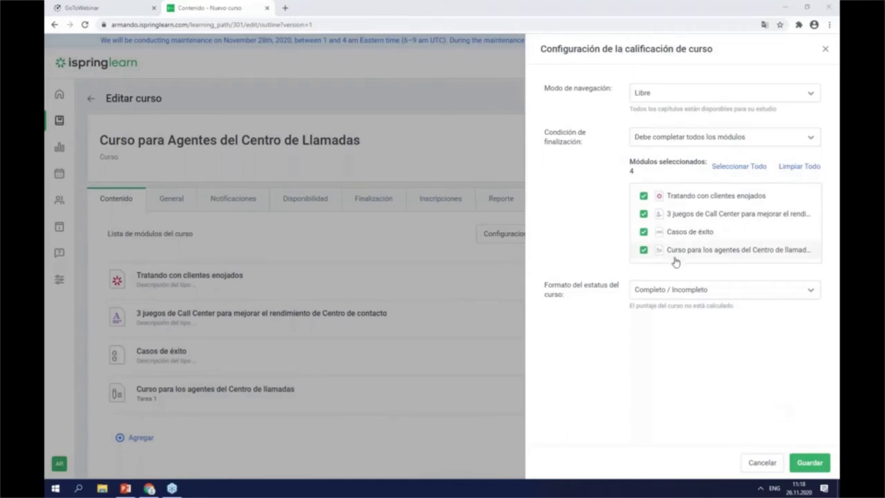
pyautogui.click(807, 466)
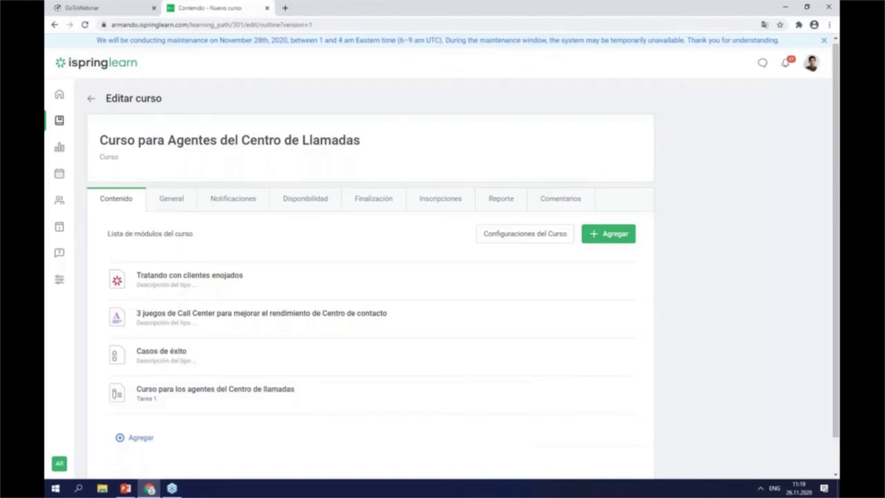
# Create a learning track (Seguimiento de Aprendizaje) in the content list and title it "Inducción para los Pasantes de Ventas".
pyautogui.click(61, 122)
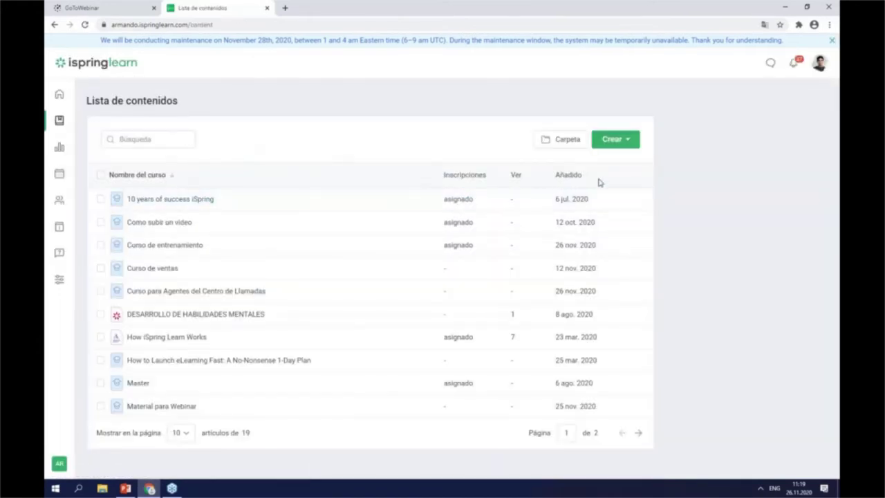
pyautogui.click(617, 141)
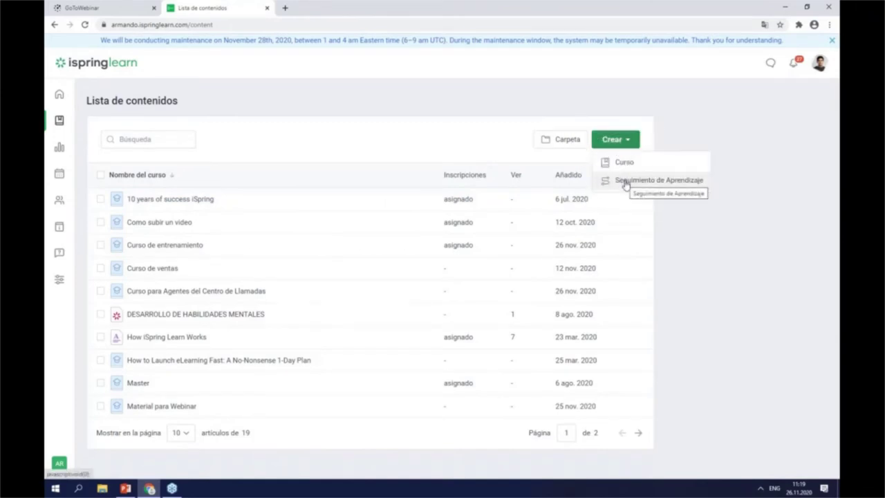
pyautogui.click(625, 181)
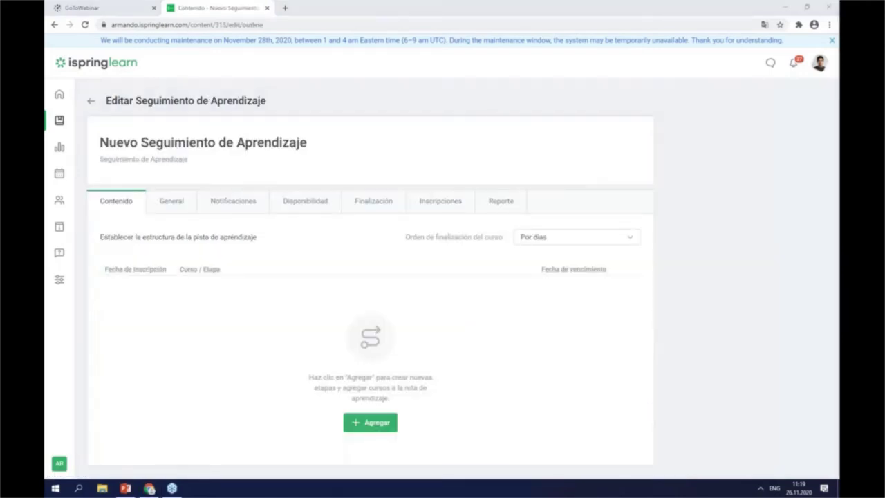
pyautogui.click(185, 142)
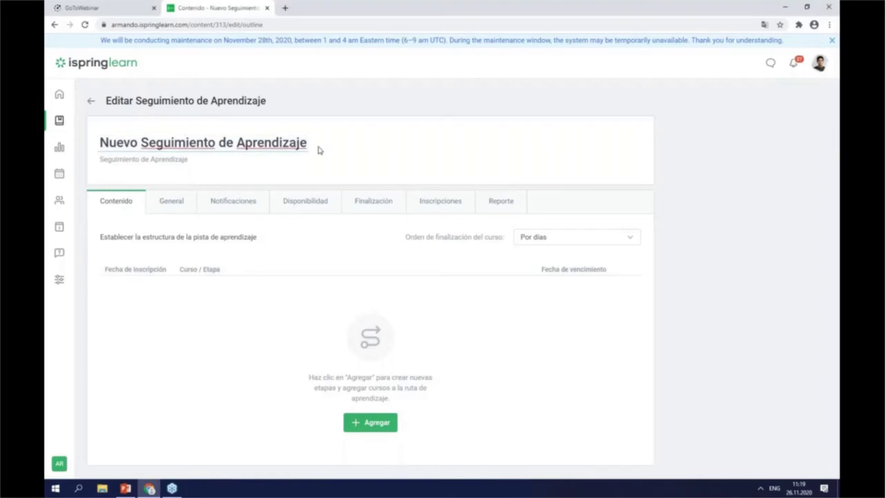
pyautogui.moveTo(308, 143); pyautogui.dragTo(100, 142)
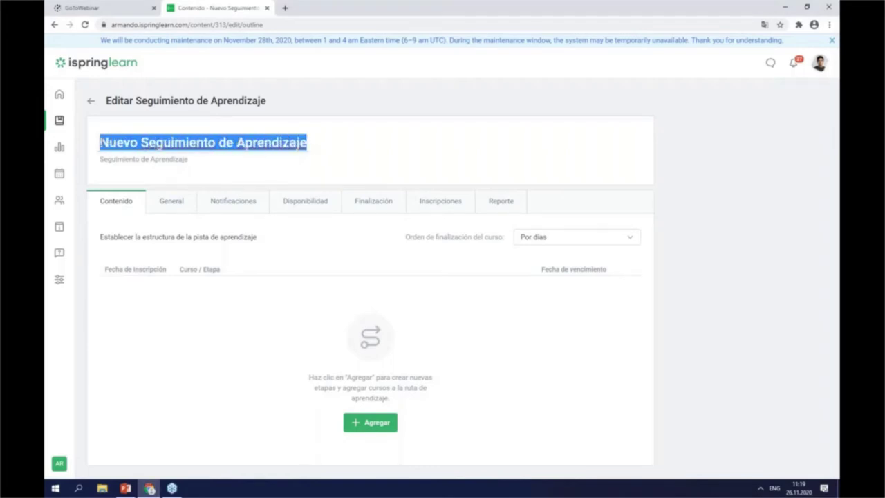
pyautogui.write('Inducción para los Pasantes de Ventas')
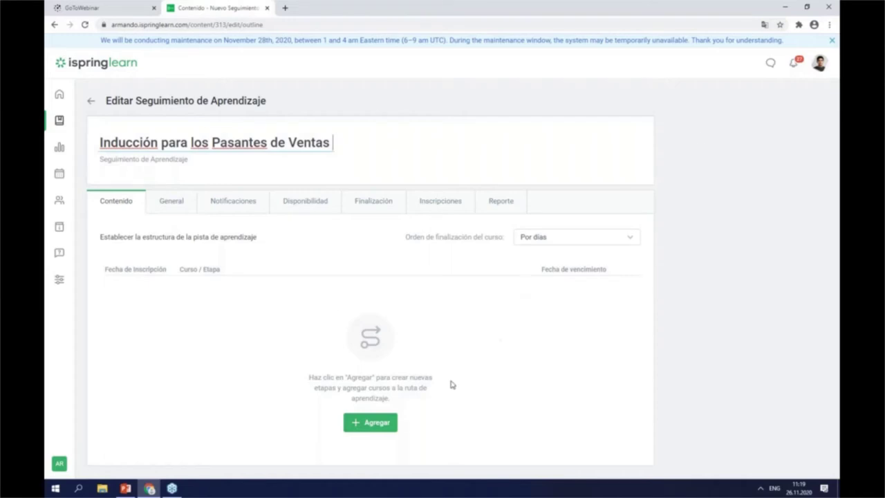
# Add a first stage named "Primera etapa" to the learning track.
pyautogui.click(374, 431)
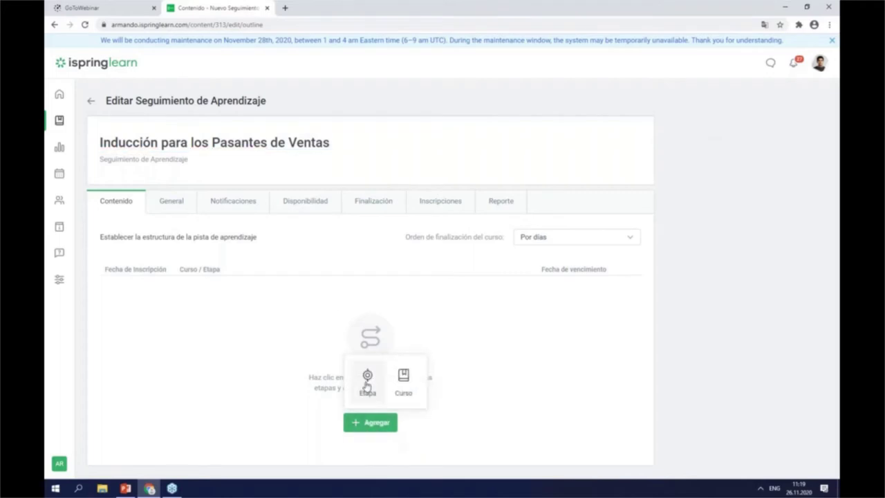
pyautogui.click(367, 381)
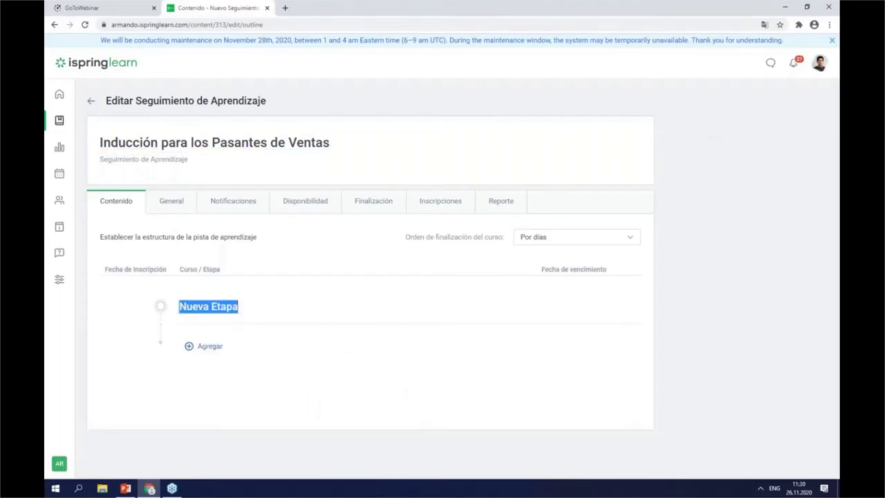
pyautogui.write('Primer')
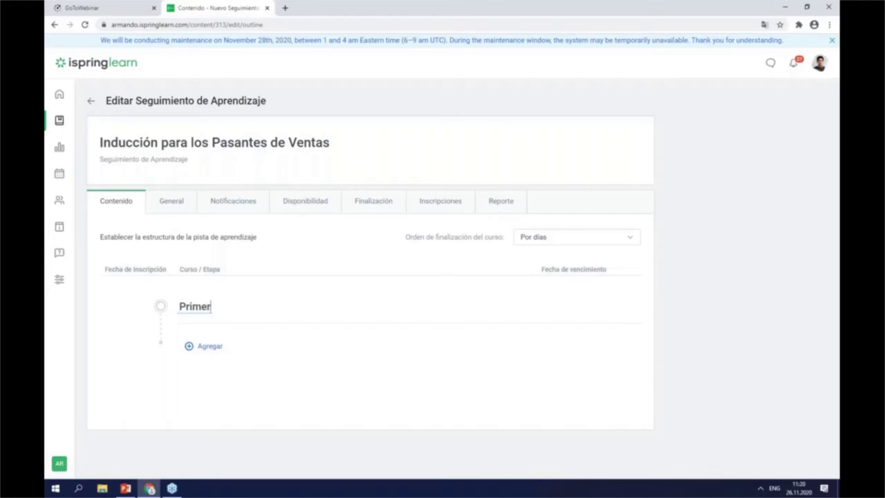
pyautogui.write('a etapa')
# Add the course "Curso para Agentes del Centro de Llamadas" to the "Primera etapa" stage.
pyautogui.click(208, 355)
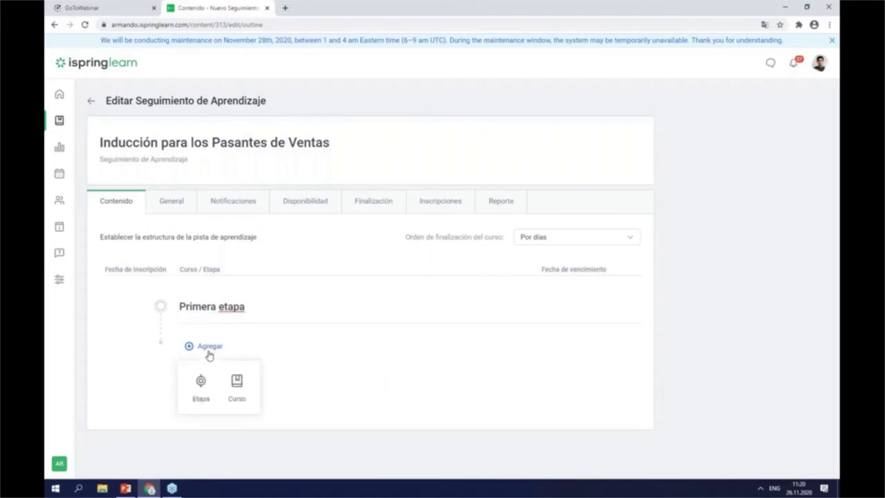
pyautogui.click(236, 387)
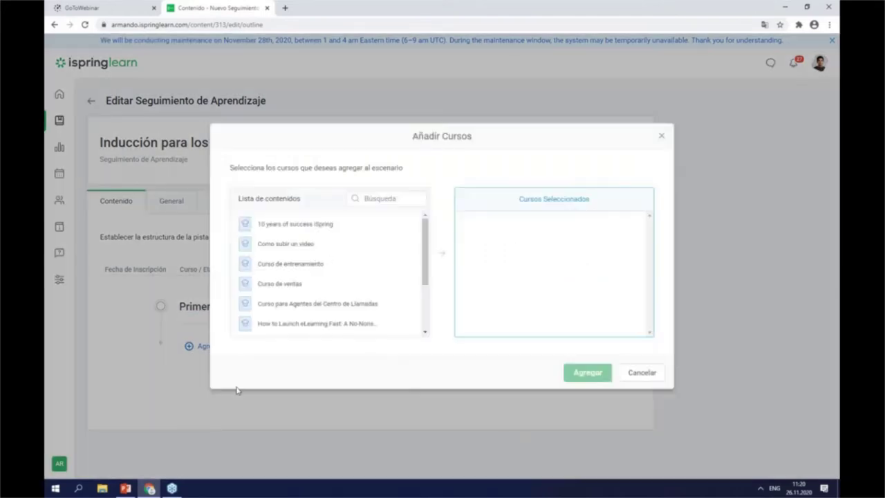
pyautogui.scroll(-1, 354, 276)
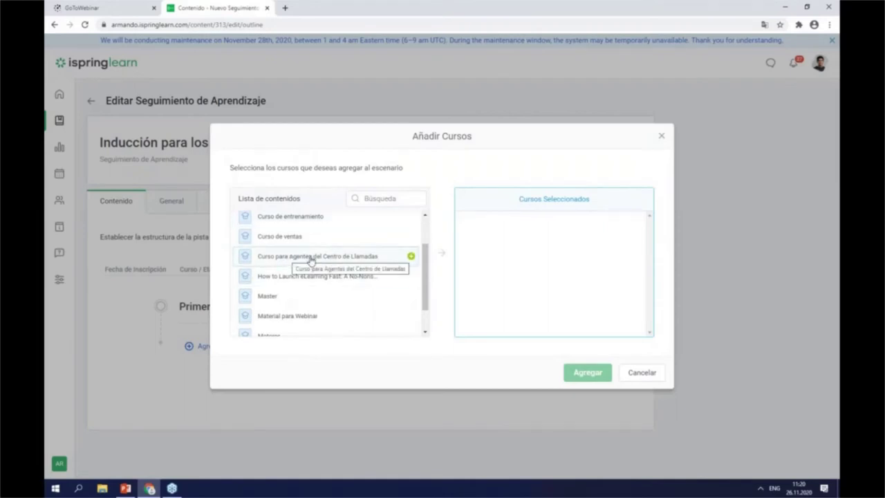
pyautogui.click(411, 258)
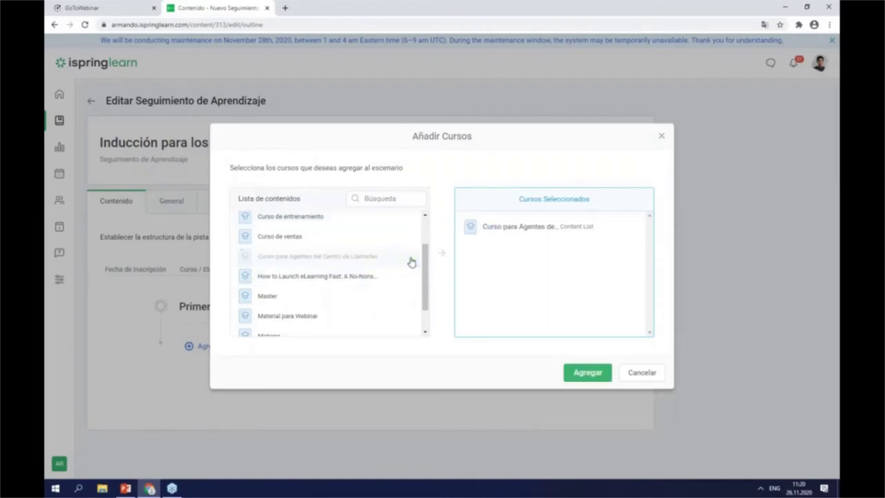
pyautogui.click(587, 372)
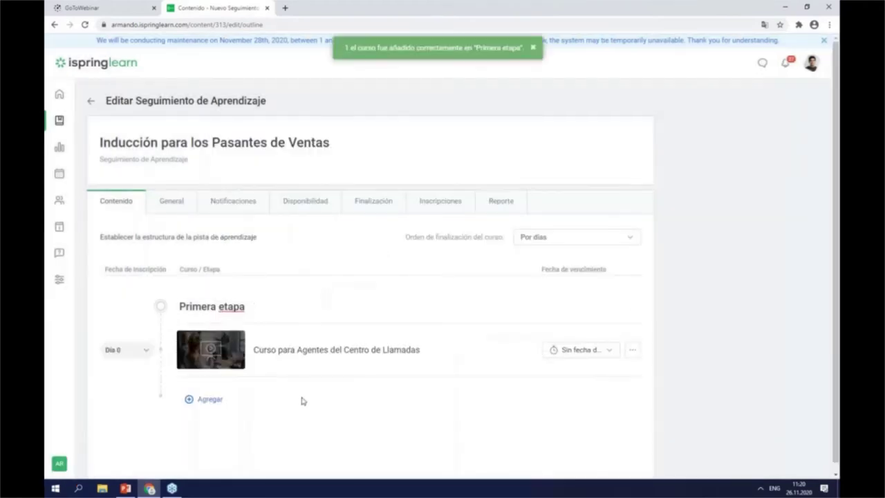
# Add a second stage named "Segunda etapa" below the first one in the learning track.
pyautogui.click(199, 393)
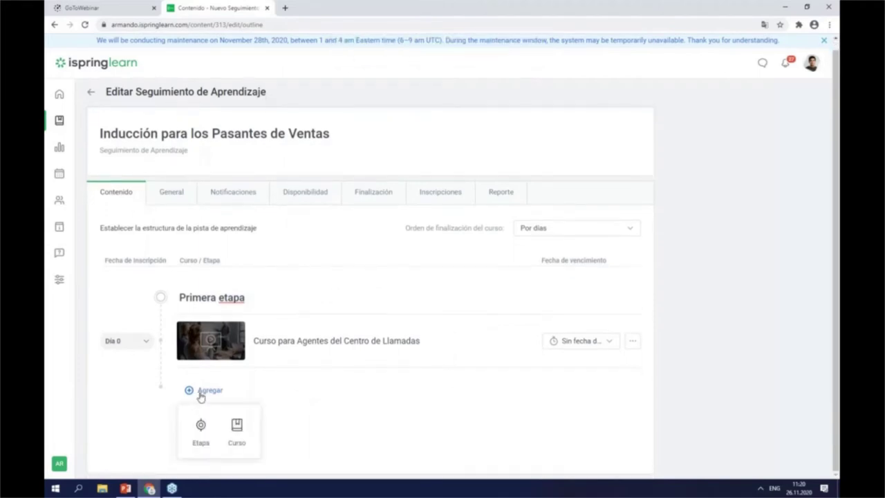
pyautogui.click(199, 433)
pyautogui.write('S')
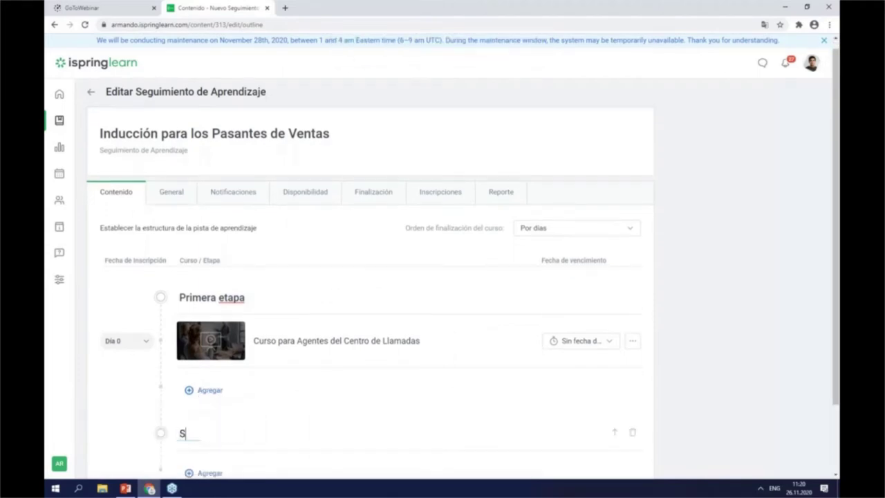
pyautogui.write('egunda et')
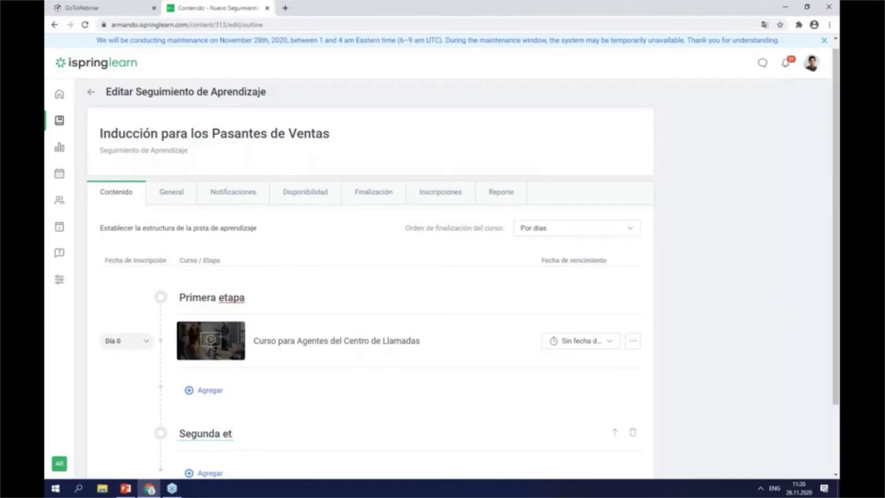
pyautogui.write('apa')
# Add the course "Curso de ventas" to the "Segunda etapa" stage.
pyautogui.scroll(-1, 237, 417)
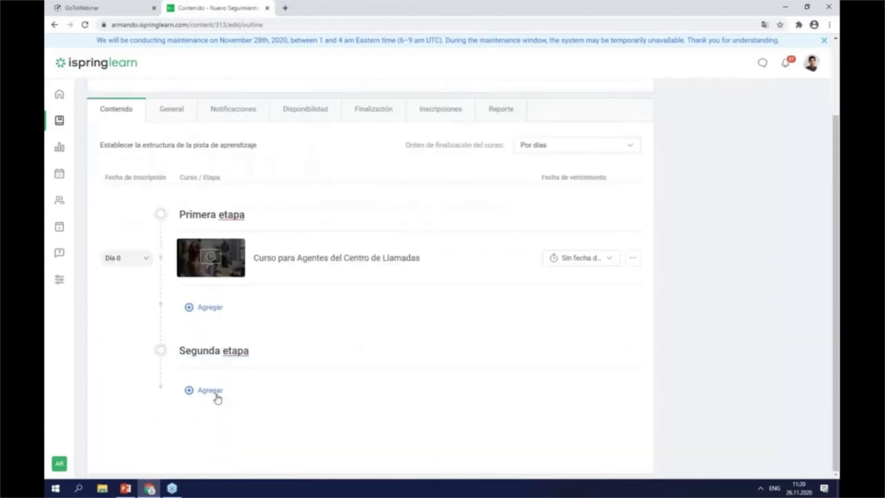
pyautogui.click(215, 392)
pyautogui.click(236, 426)
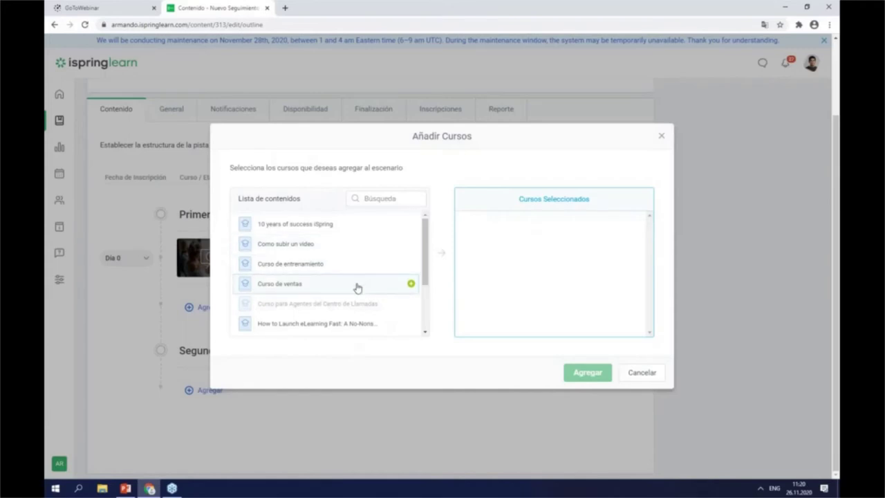
pyautogui.click(410, 285)
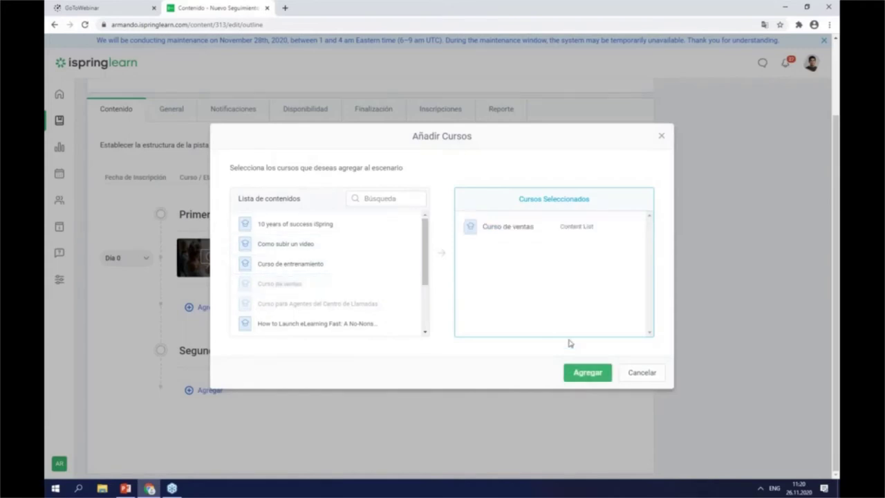
pyautogui.click(586, 373)
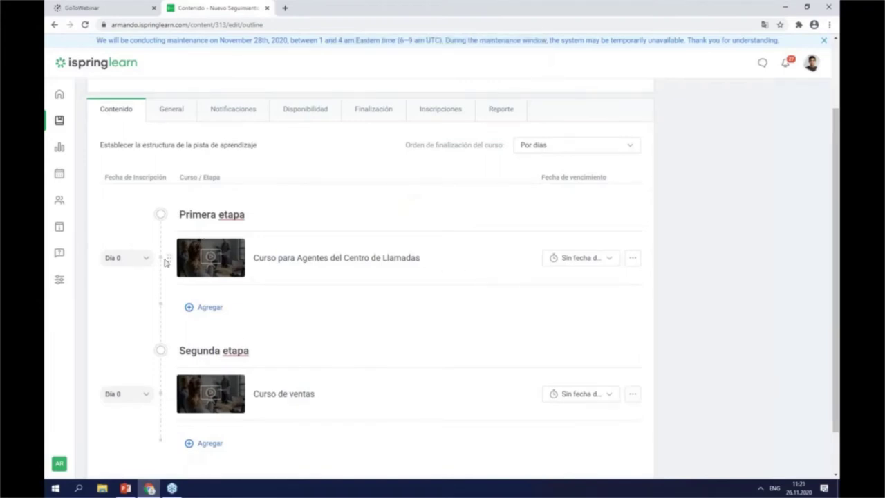
# Give "Curso para Agentes del Centro de Llamadas" a due date of 1 day without restricting access.
pyautogui.click(608, 263)
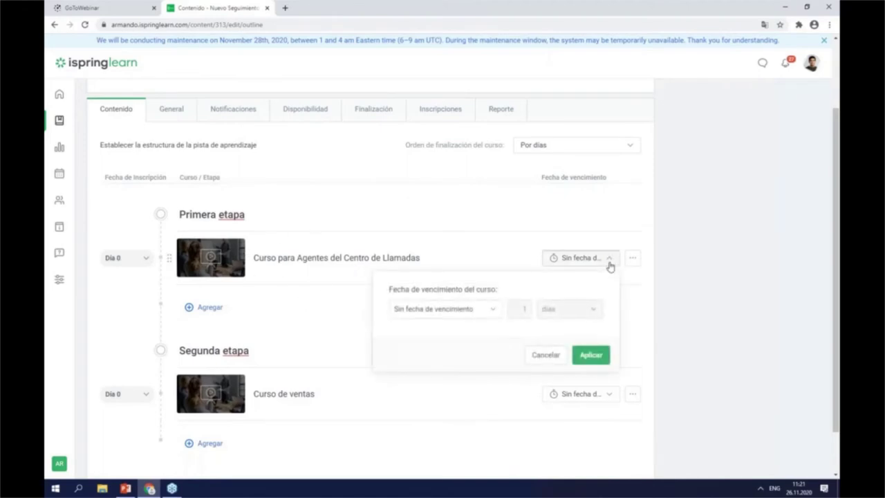
pyautogui.click(492, 310)
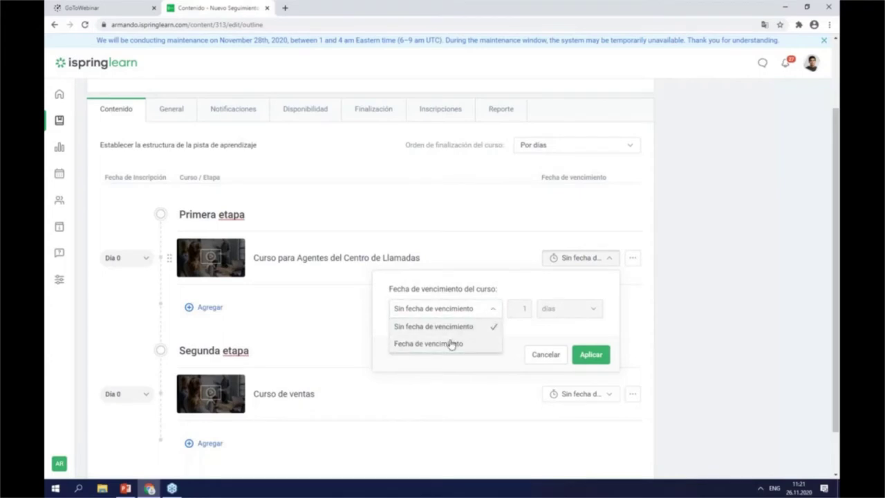
pyautogui.click(451, 344)
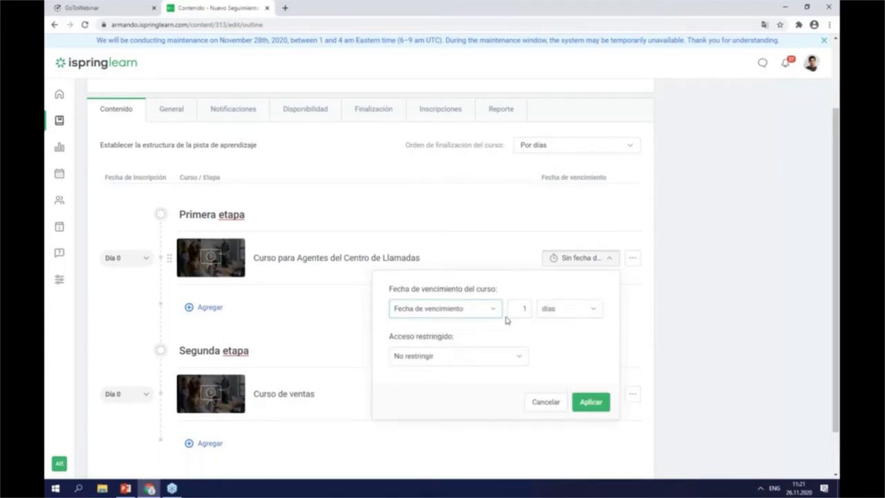
pyautogui.click(561, 314)
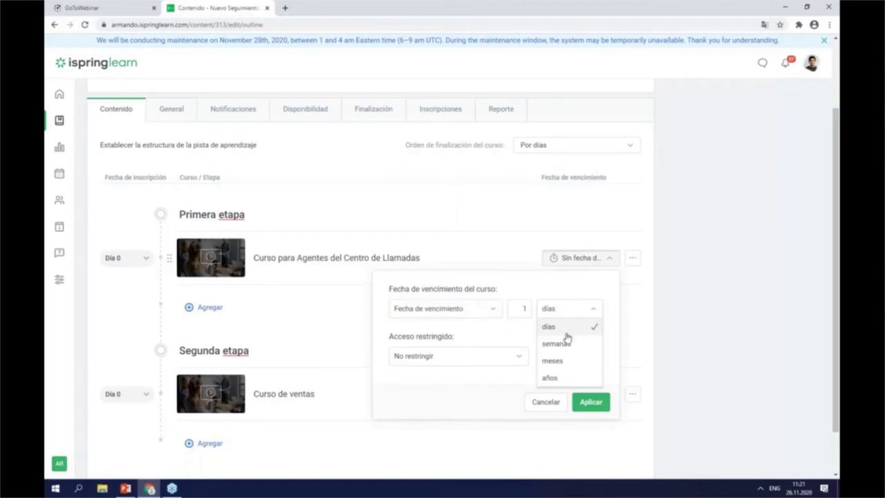
pyautogui.click(565, 332)
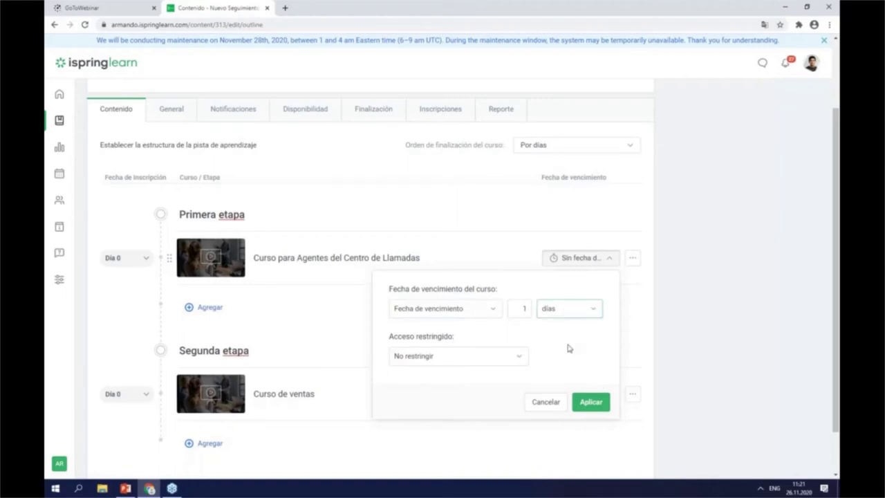
pyautogui.click(589, 402)
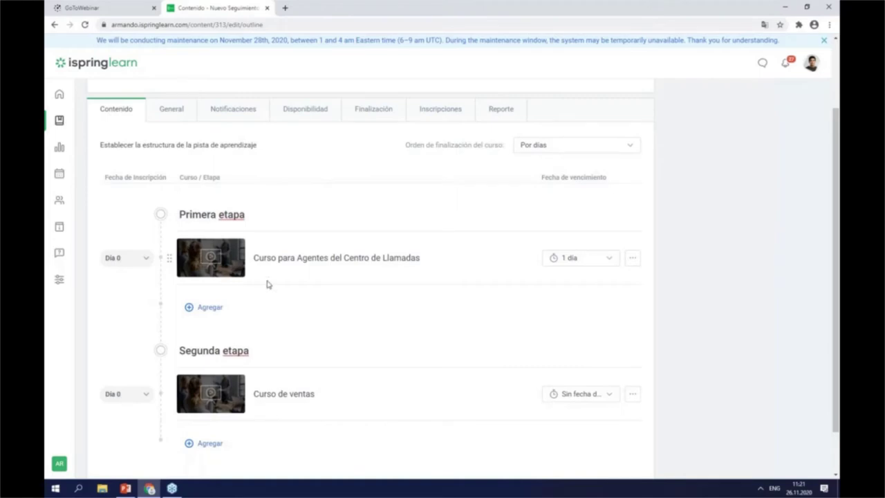
# Set the enrollment date of "Curso de ventas" to 2 weeks from the enrollment date.
pyautogui.click(123, 398)
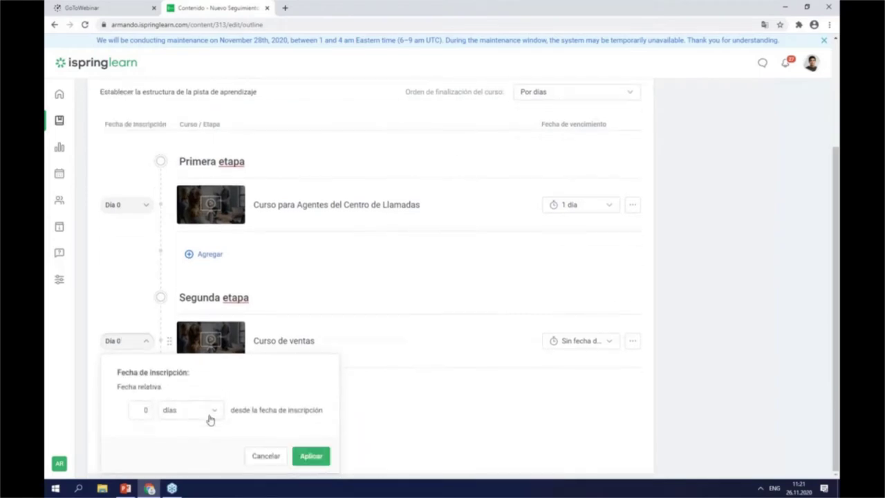
pyautogui.click(211, 419)
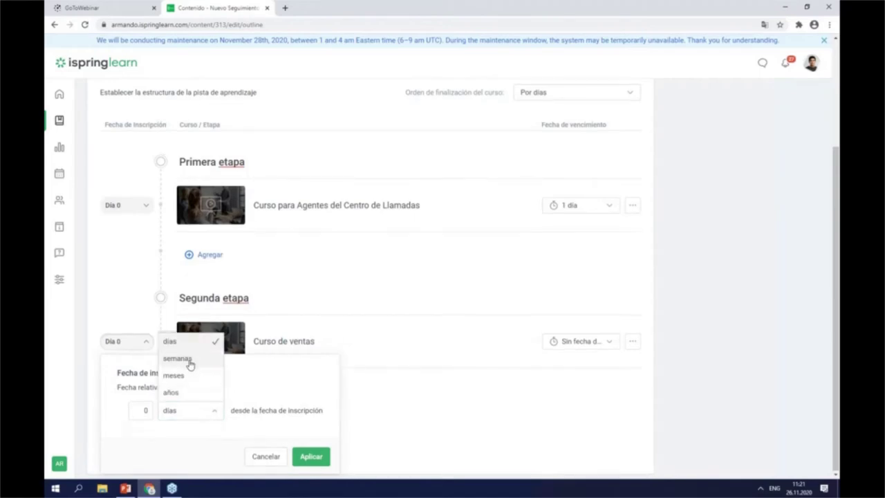
pyautogui.click(190, 358)
pyautogui.click(145, 411)
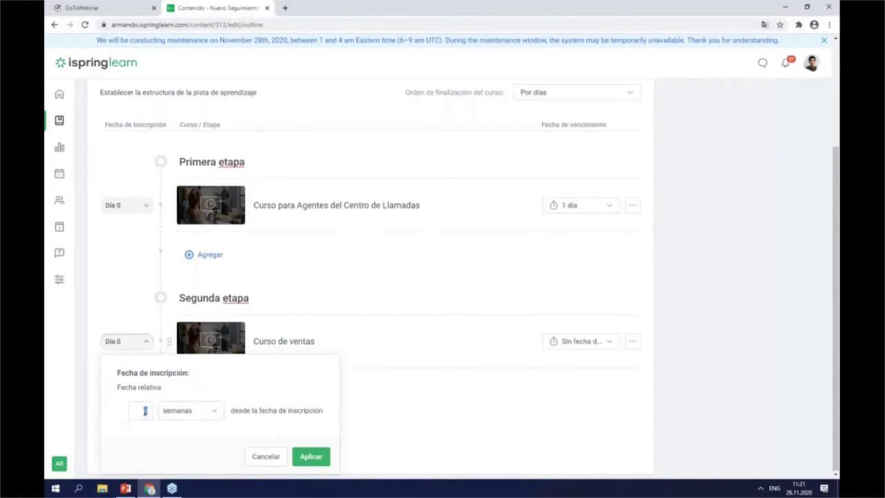
pyautogui.write('2')
pyautogui.click(309, 457)
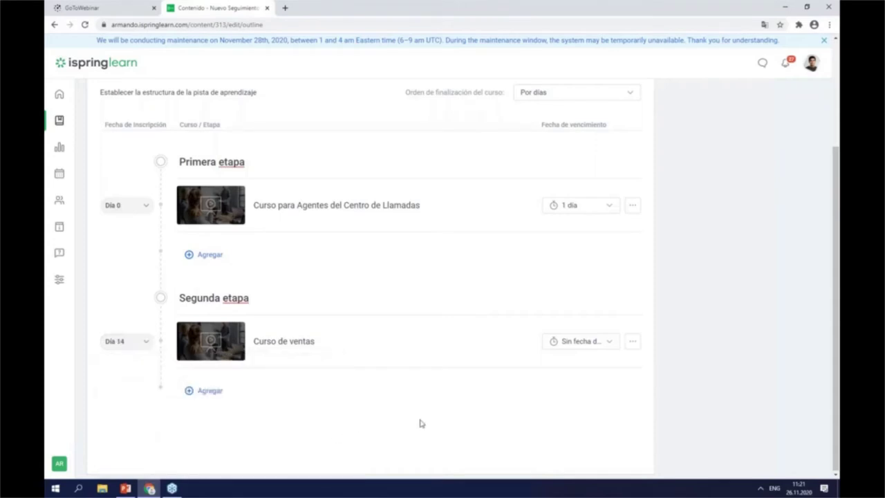
pyautogui.scroll(3, 650, 360)
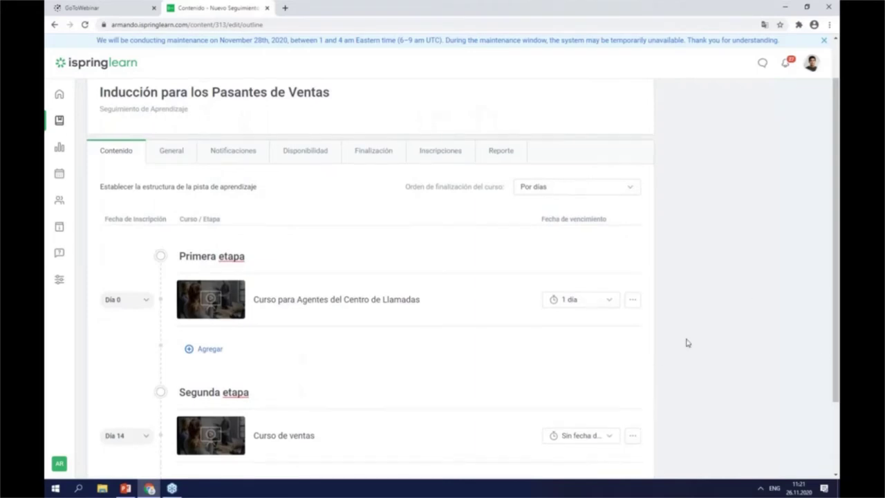
pyautogui.scroll(-1, 686, 343)
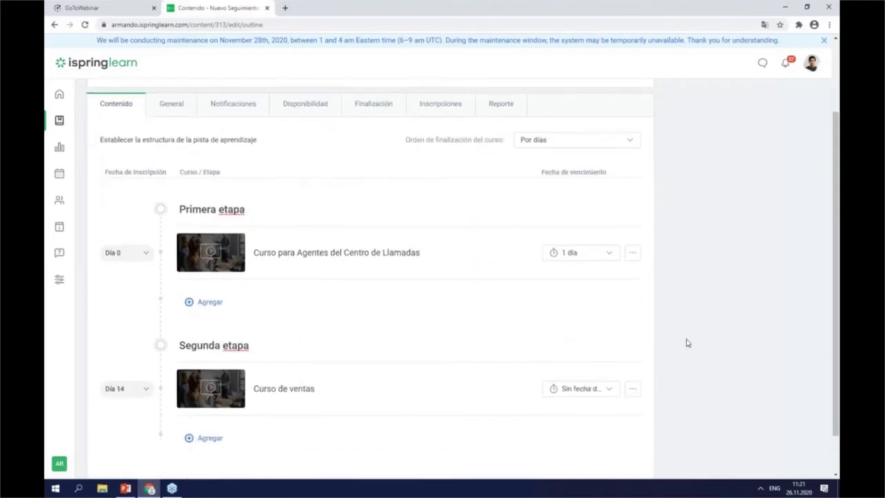
pyautogui.scroll(2, 686, 342)
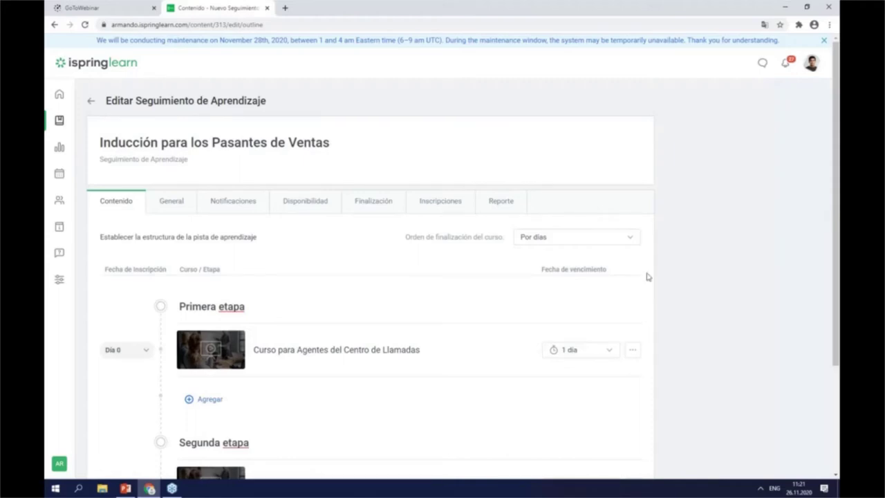
# Examine the company's department structure in user management, including the subdepartments of "Departamento de ventas".
pyautogui.click(62, 203)
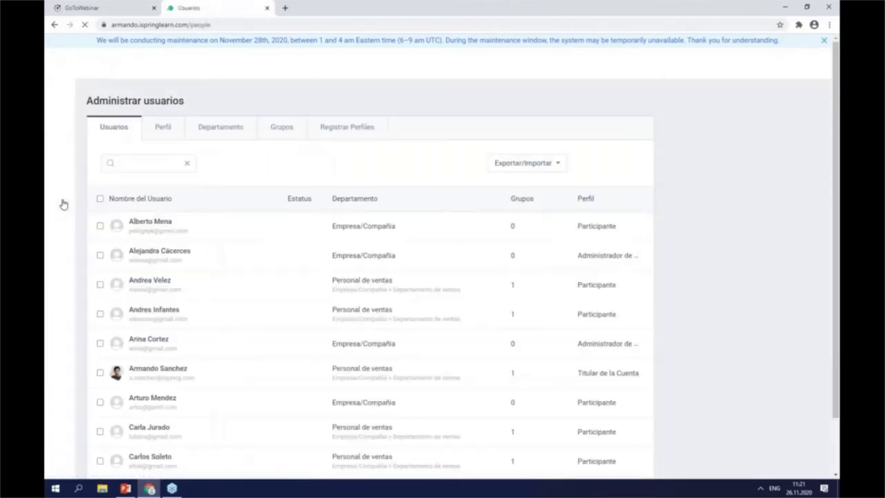
pyautogui.click(221, 136)
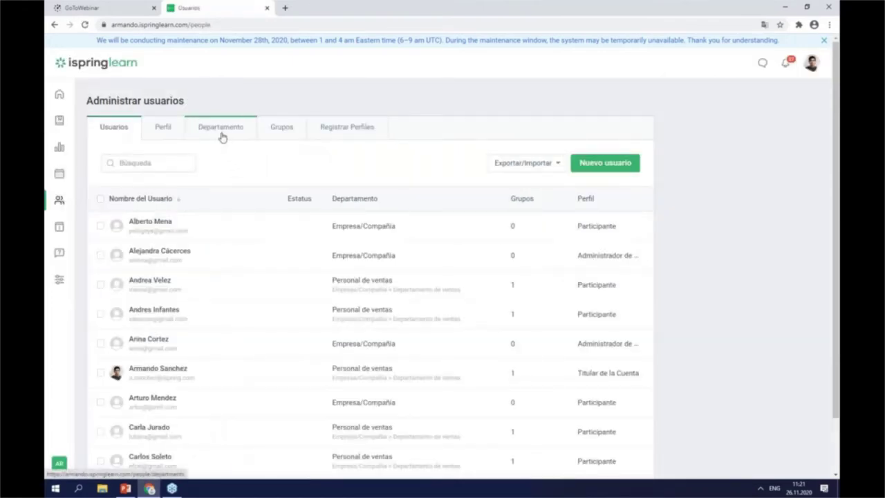
pyautogui.click(221, 136)
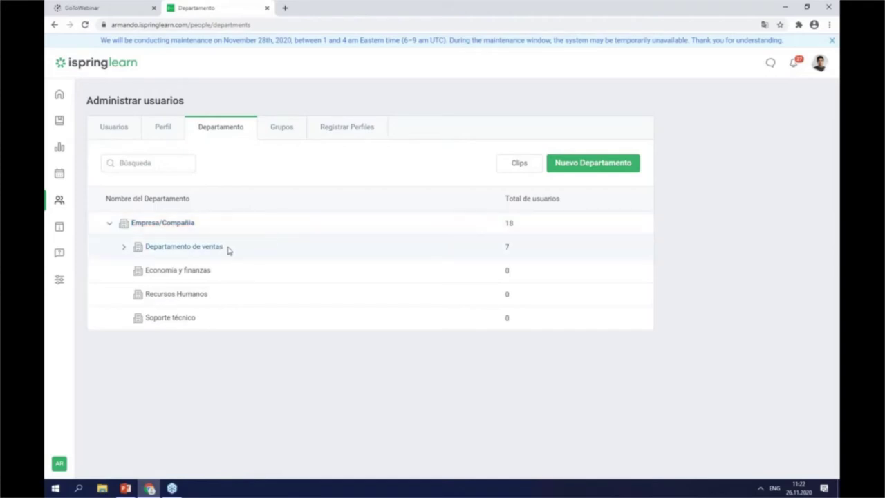
pyautogui.click(189, 294)
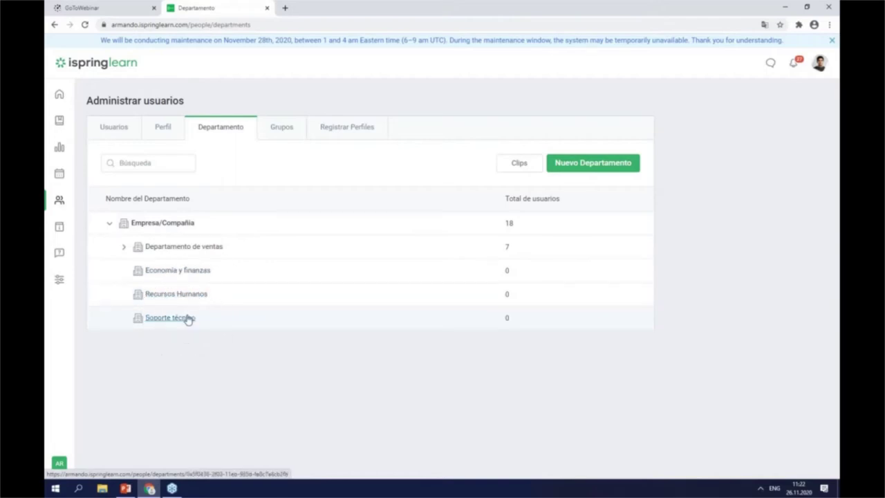
pyautogui.click(125, 248)
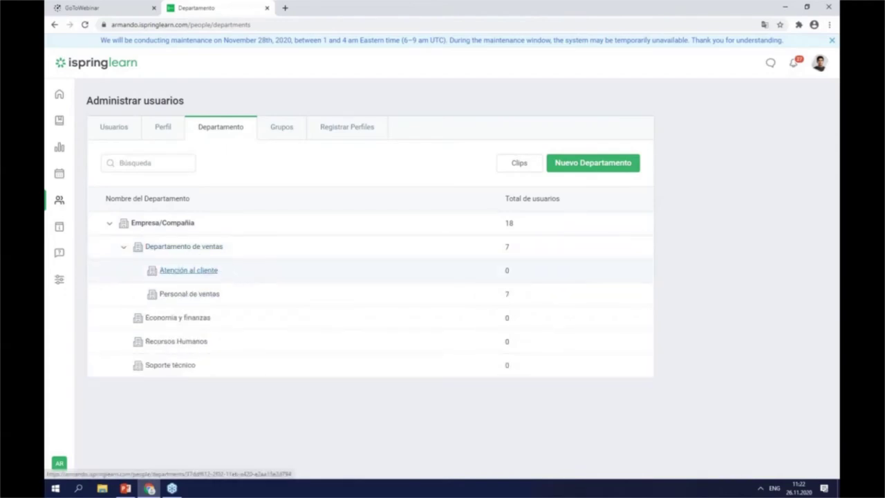
pyautogui.click(223, 273)
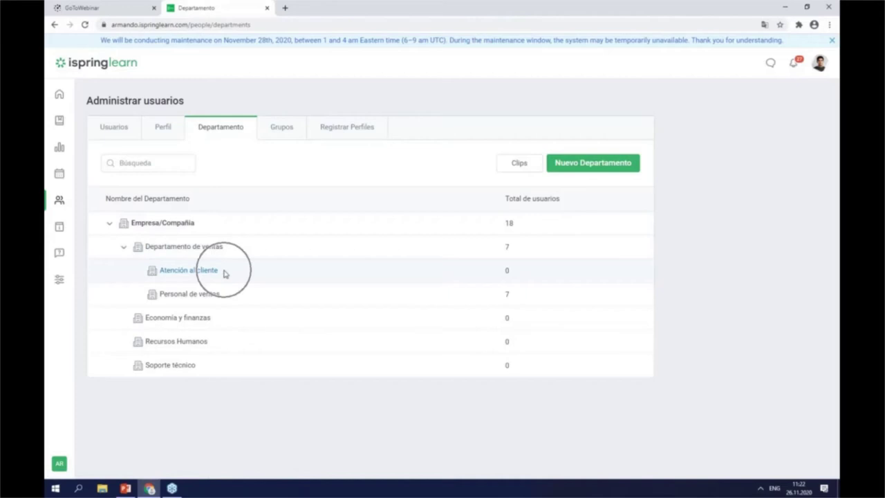
pyautogui.click(221, 299)
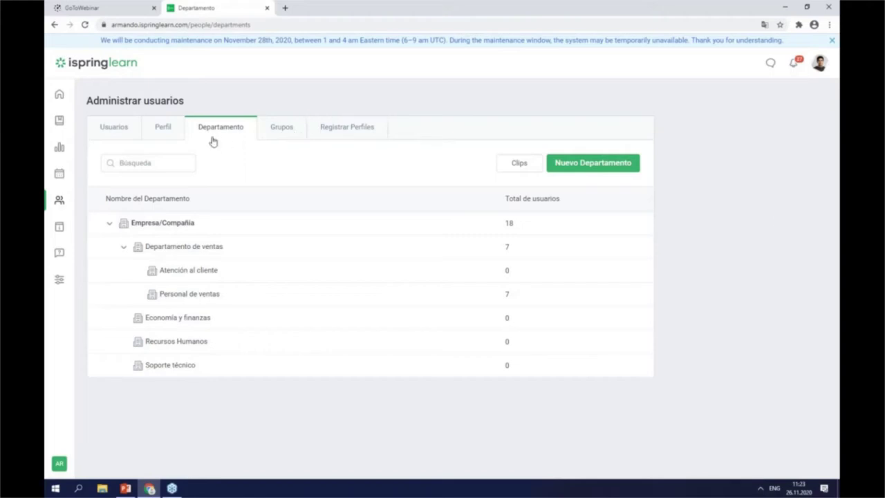
# Start a user import from the user list and download and open the import template.
pyautogui.click(115, 128)
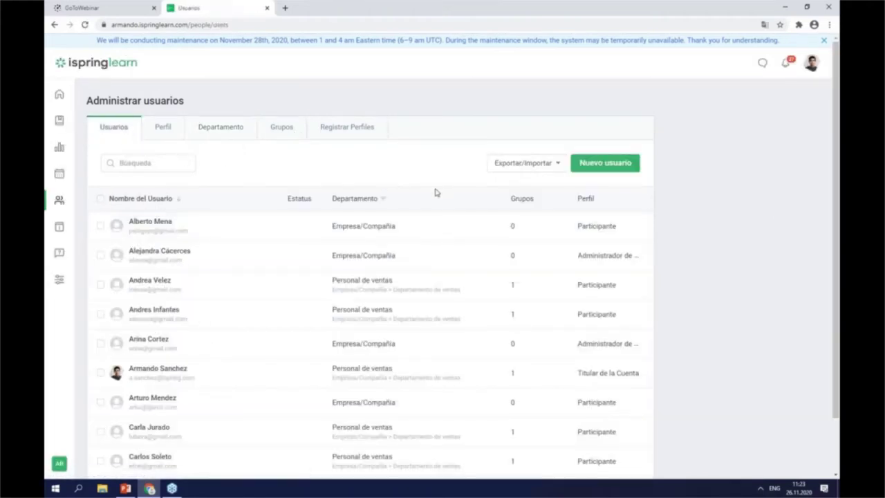
pyautogui.click(538, 172)
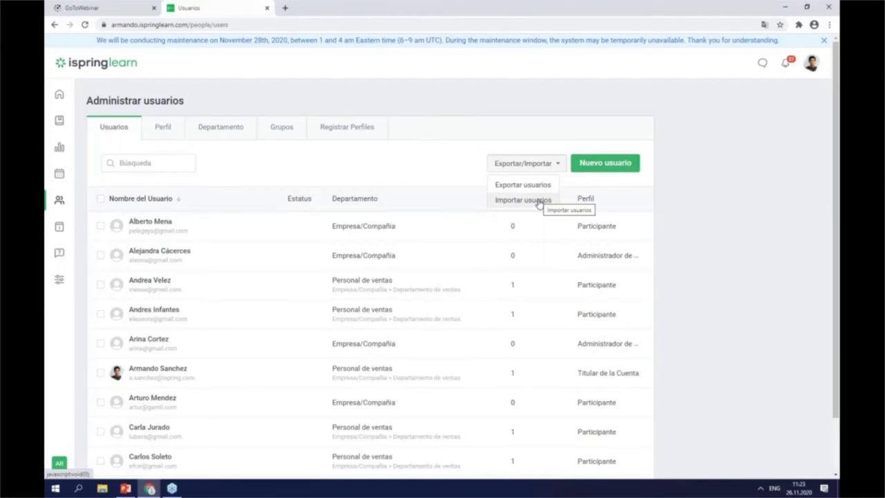
pyautogui.click(539, 200)
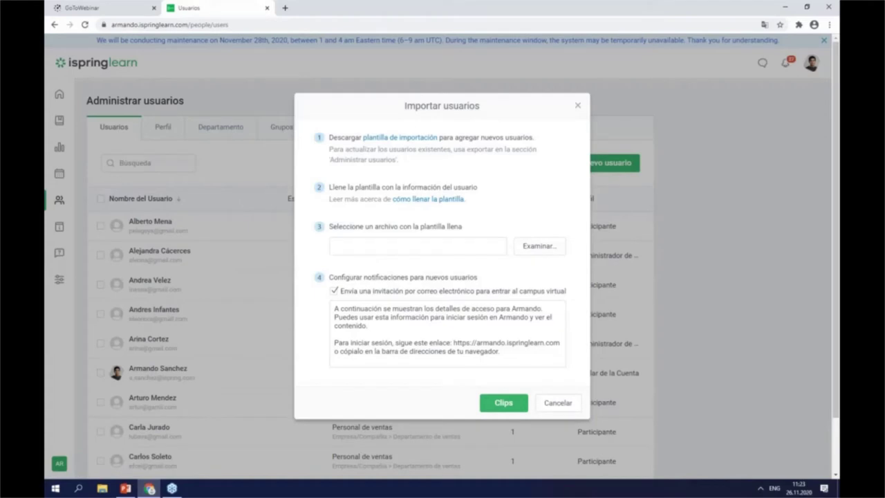
pyautogui.click(400, 139)
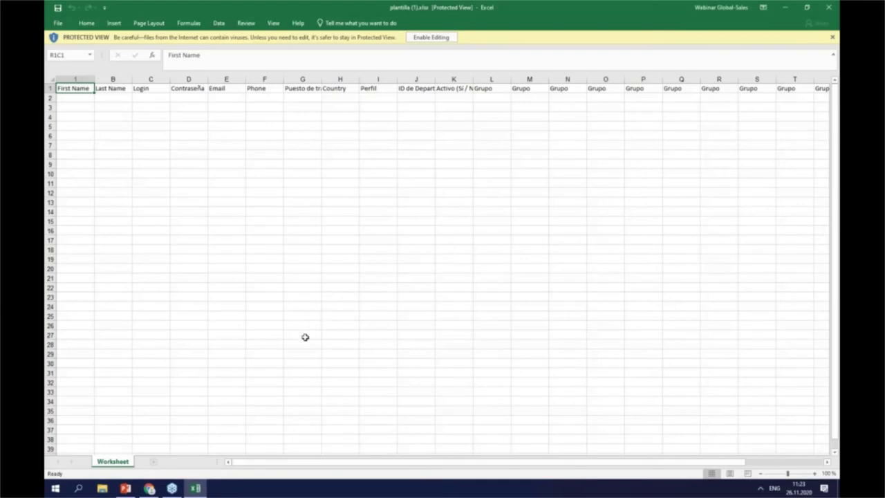
# Examine the template's column headings, fitting the "Puesto de trabajo" column to its text, and close the template and the user import.
pyautogui.click(72, 104)
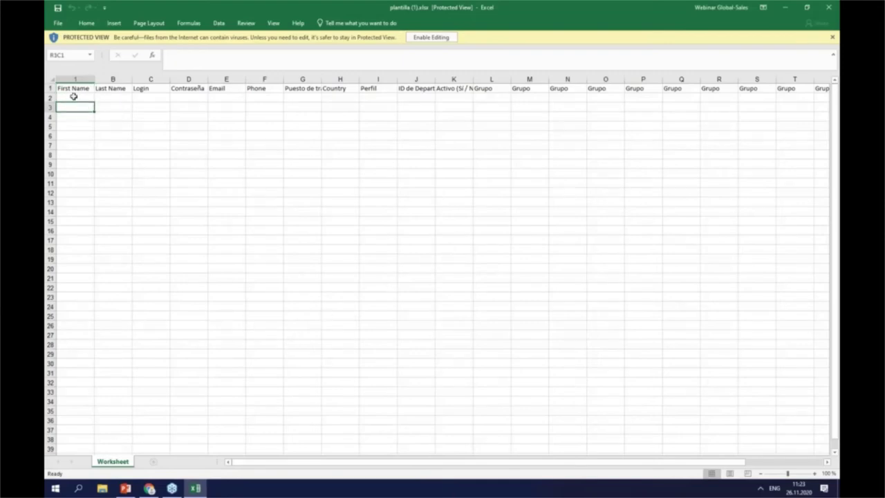
pyautogui.click(188, 88)
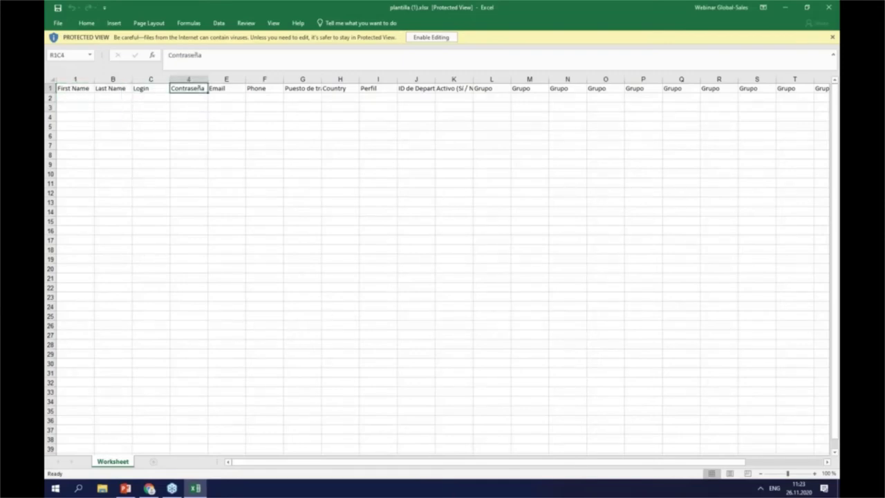
pyautogui.doubleClick(321, 79)
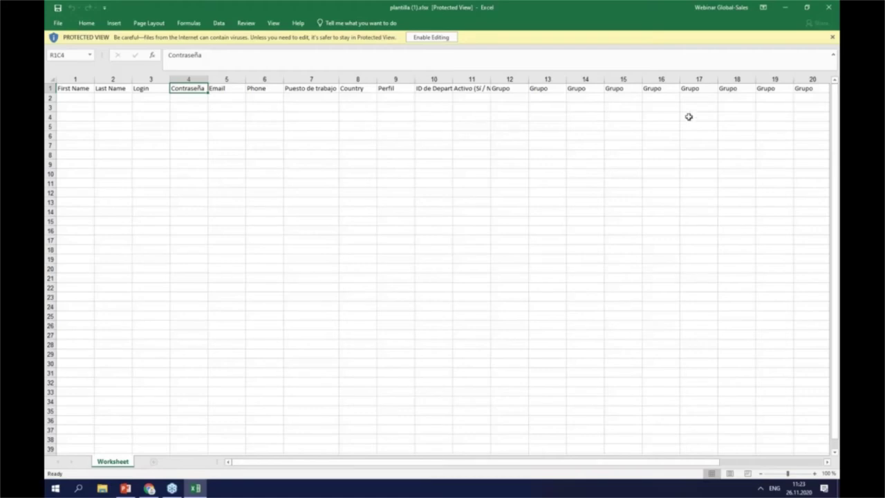
pyautogui.click(828, 7)
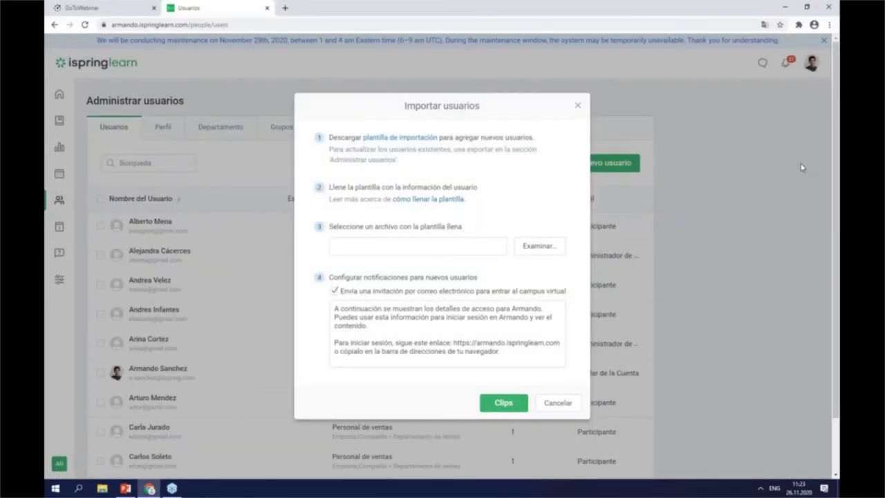
pyautogui.click(578, 107)
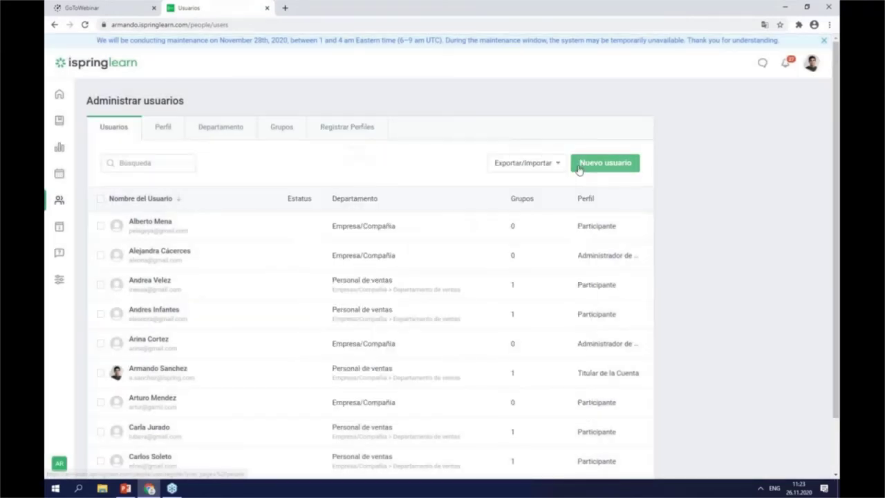
# Open the user profile field configuration in the account's additional settings.
pyautogui.click(60, 280)
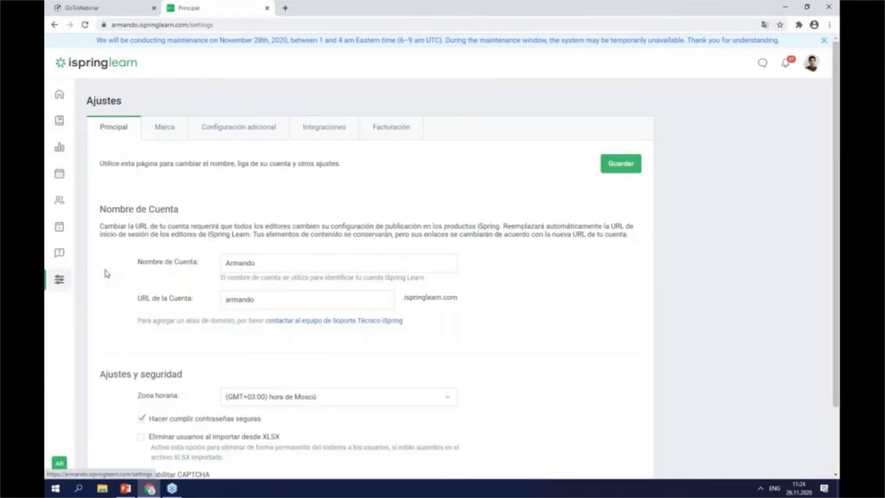
pyautogui.click(240, 138)
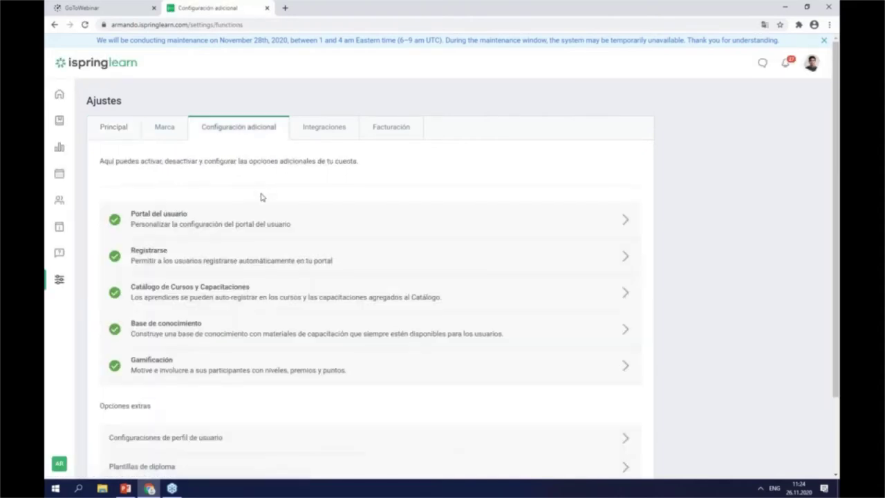
pyautogui.scroll(-3, 260, 196)
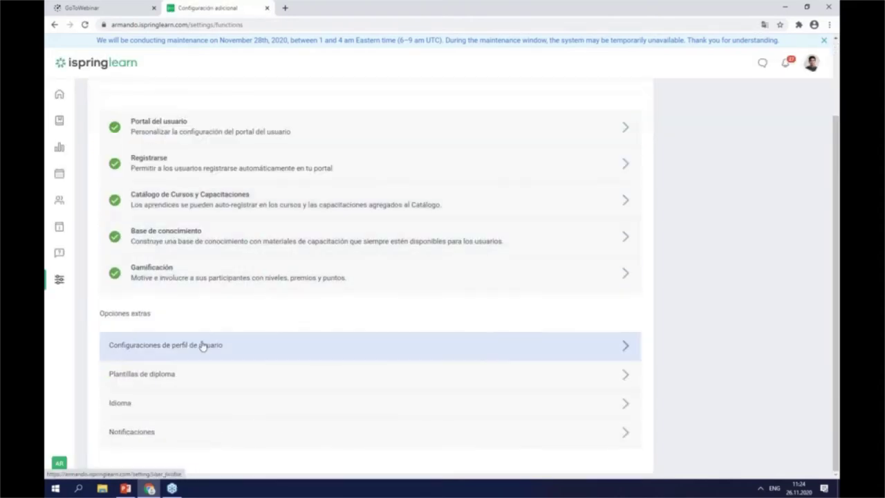
pyautogui.click(194, 351)
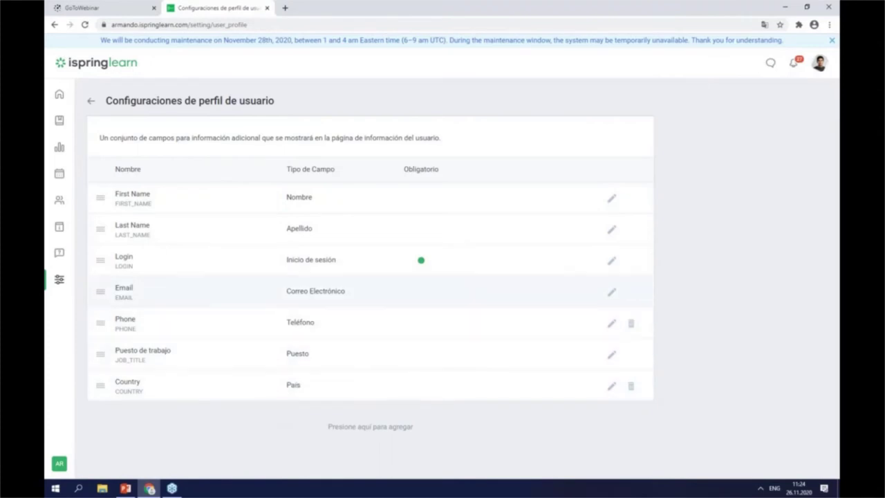
# Rename the "First Name" profile field as "Nombre" and save it.
pyautogui.click(611, 198)
pyautogui.moveTo(167, 197); pyautogui.dragTo(116, 201)
pyautogui.write('Nobre')
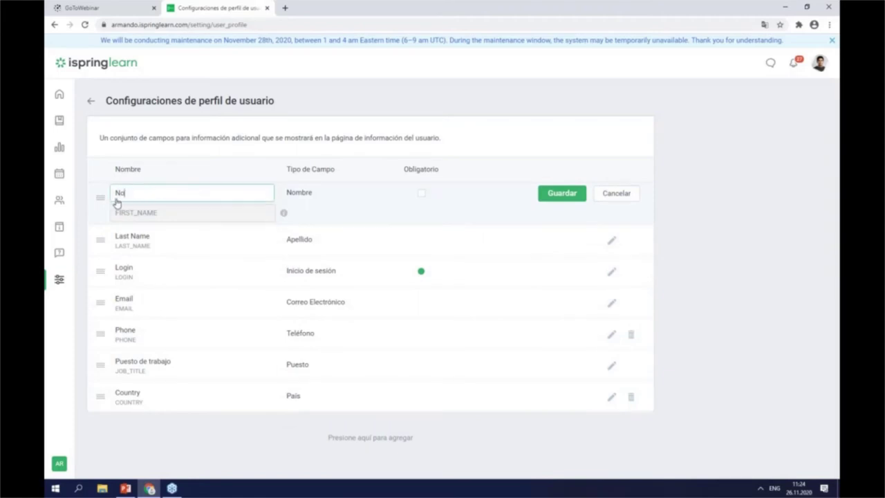
pyautogui.press('BackSpace')
pyautogui.press('BackSpace')
pyautogui.press('BackSpace')
pyautogui.write('mbre')
pyautogui.click(554, 199)
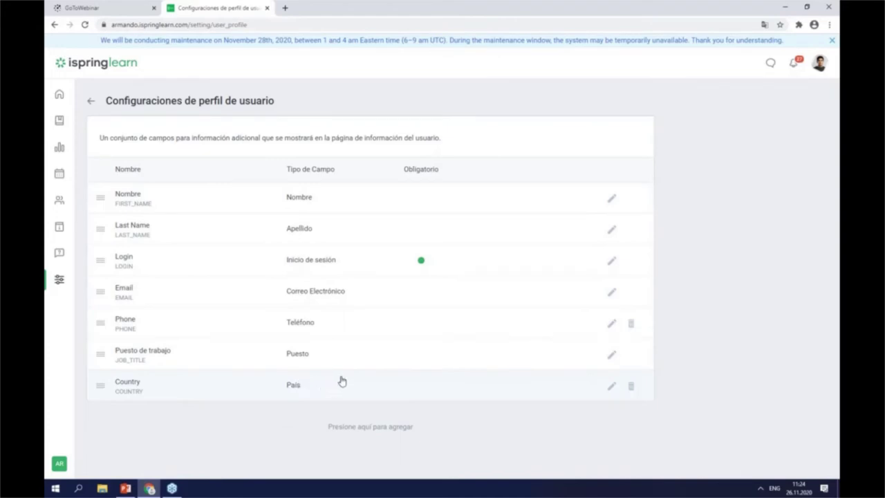
# Start a new registration profile in user management, named "Pasantes" and assigned to "Departamento de ventas".
pyautogui.click(369, 428)
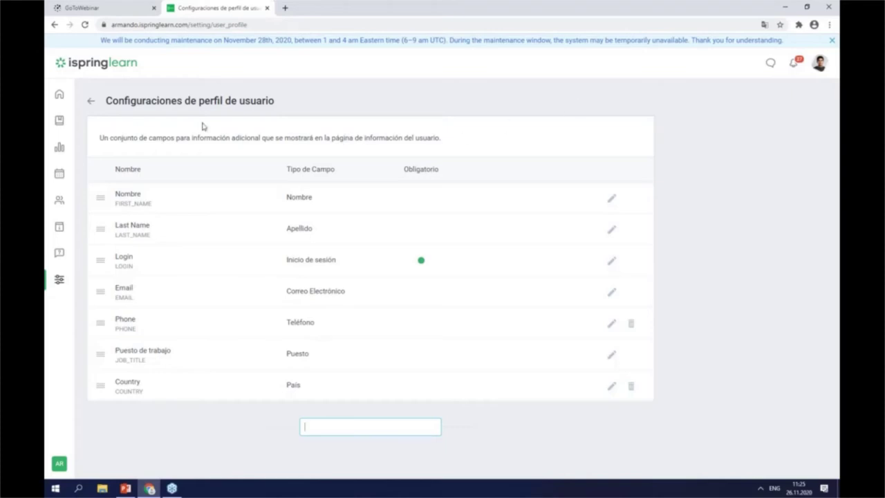
pyautogui.click(60, 207)
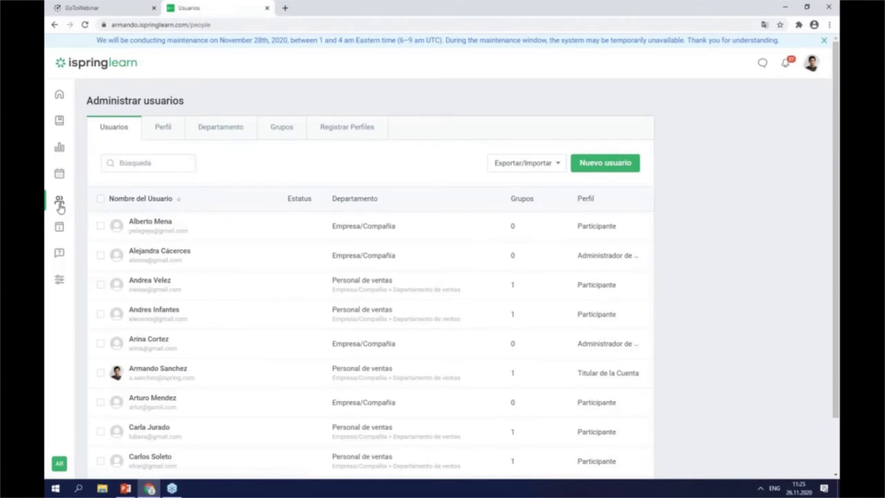
pyautogui.click(350, 137)
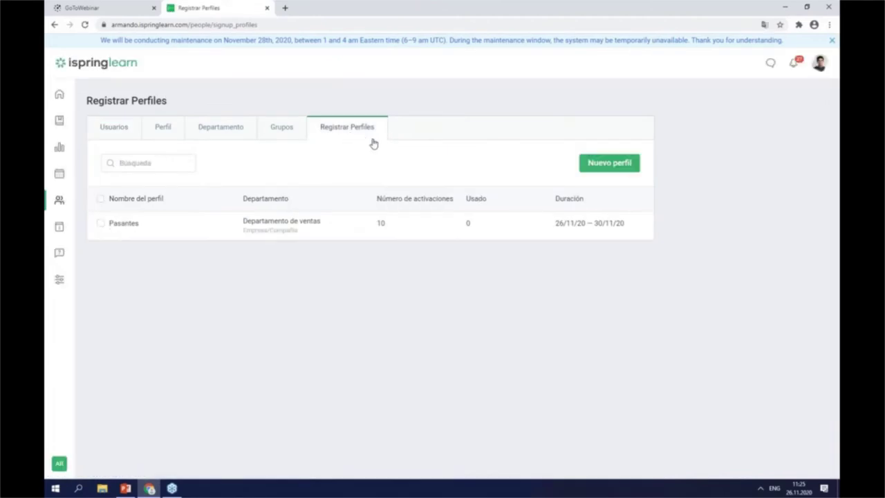
pyautogui.click(611, 170)
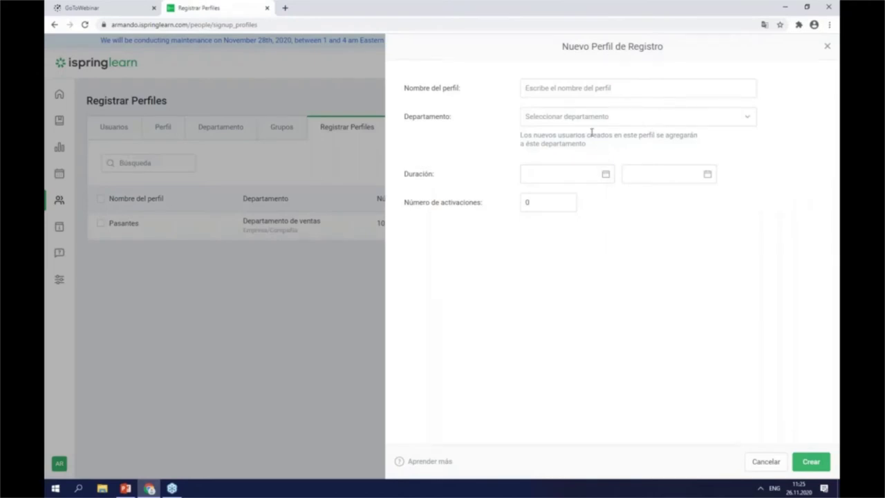
pyautogui.click(567, 86)
pyautogui.write('P')
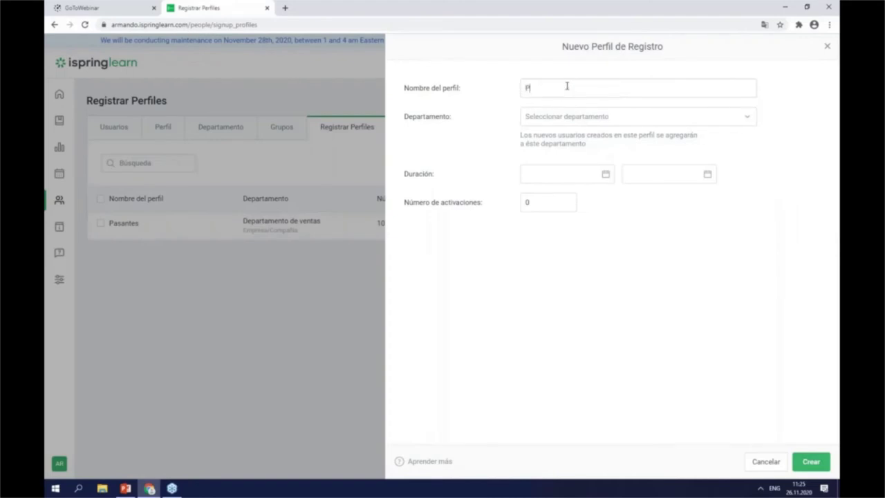
pyautogui.write('asasntes')
pyautogui.click(578, 123)
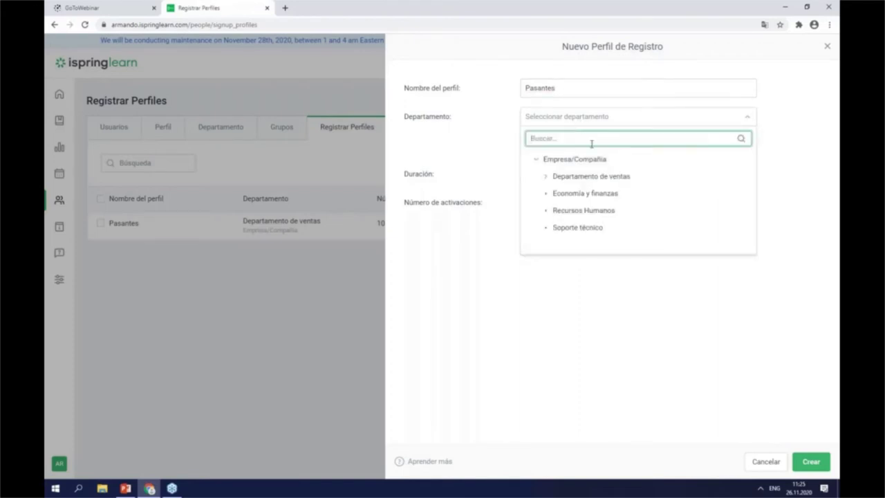
pyautogui.click(598, 177)
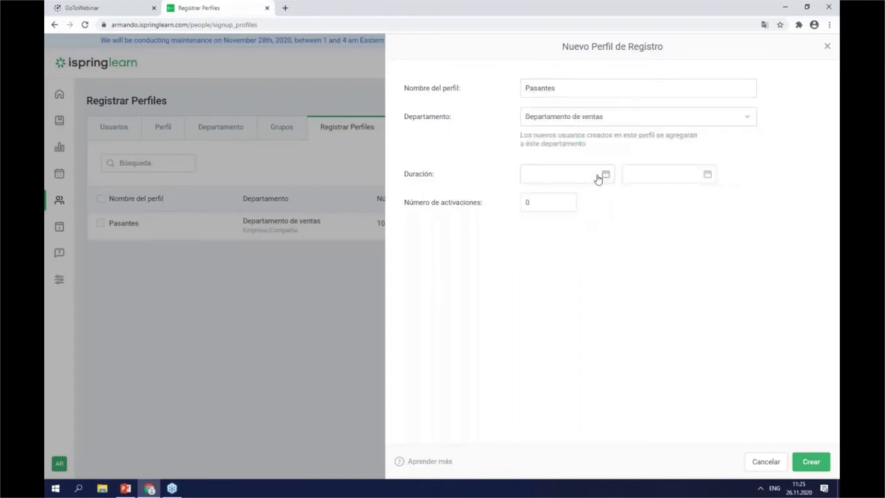
# Set the registration profile's duration from 11/26/2020 12:00 AM to 11/30/2020 12:00 AM.
pyautogui.click(591, 182)
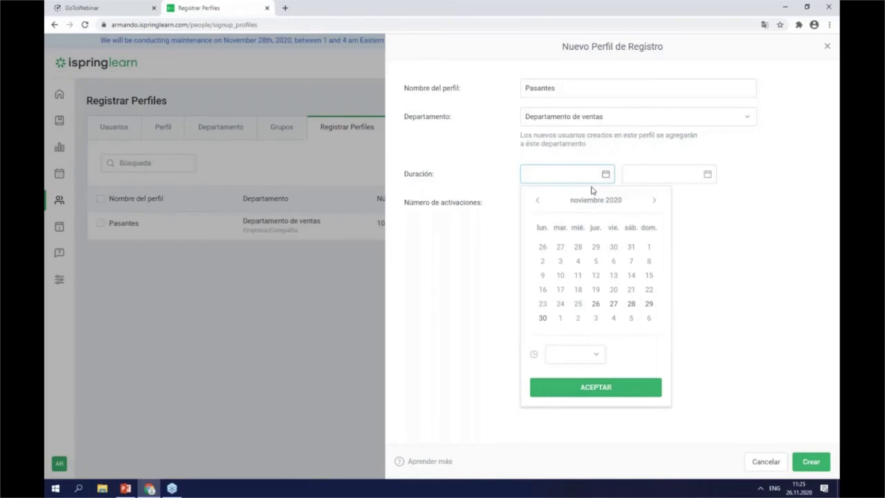
pyautogui.click(595, 304)
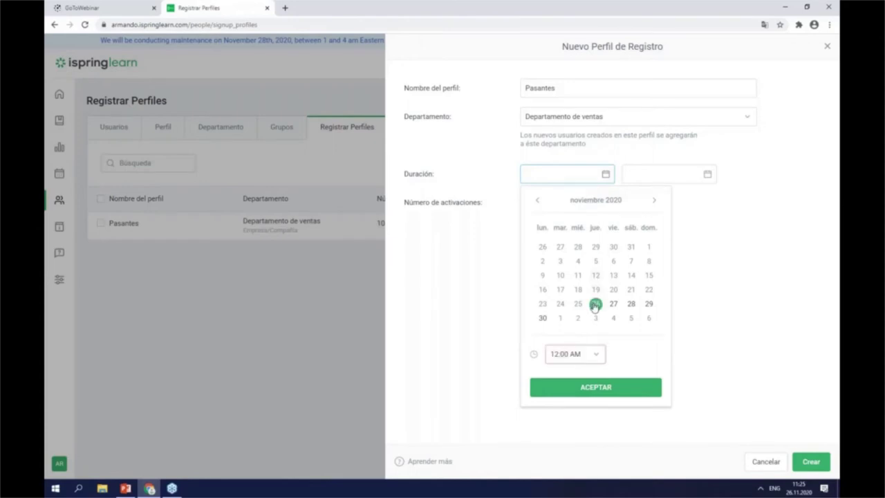
pyautogui.click(602, 387)
pyautogui.click(664, 177)
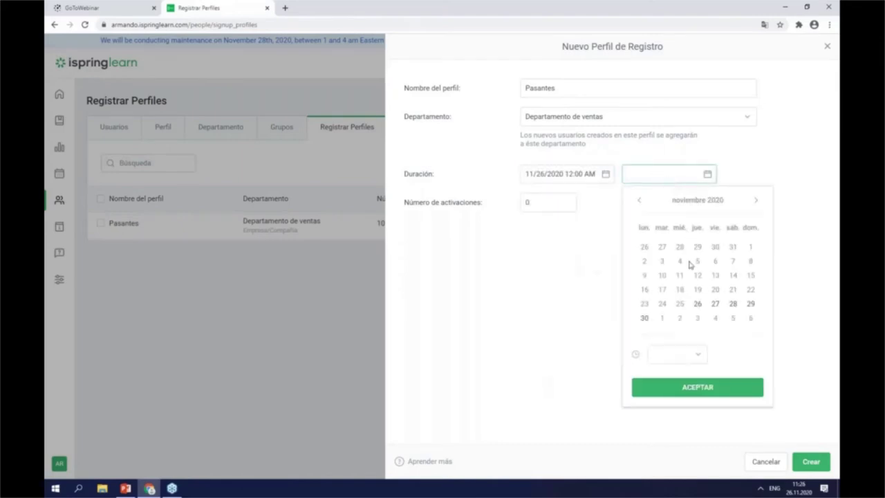
pyautogui.click(644, 319)
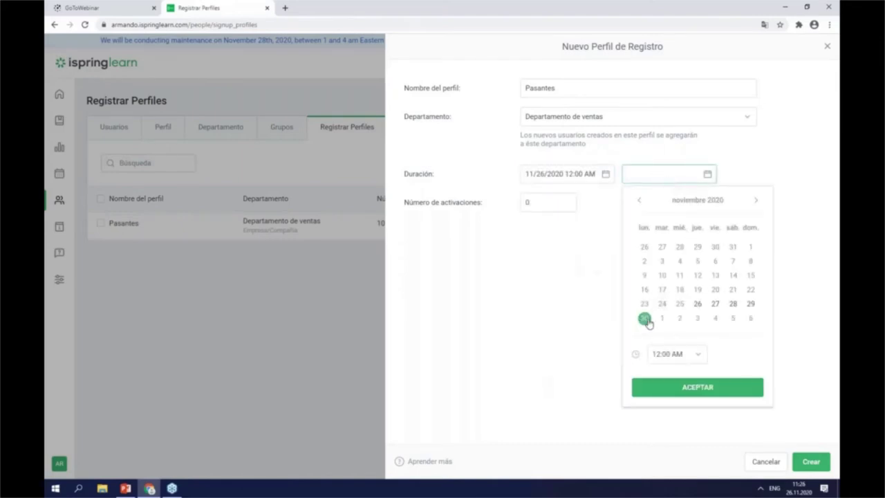
pyautogui.click(693, 386)
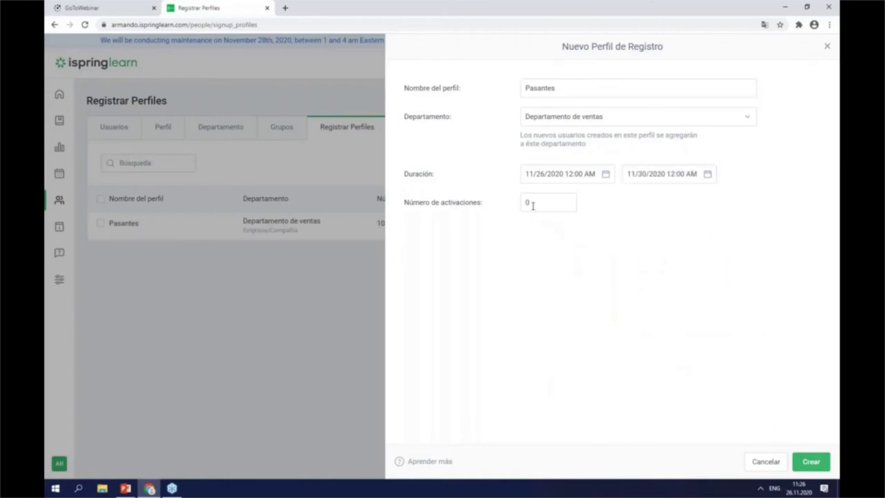
# Set the number of activations to 15 and try to create the registration profile.
pyautogui.moveTo(532, 202); pyautogui.dragTo(521, 209)
pyautogui.write('15')
pyautogui.click(807, 463)
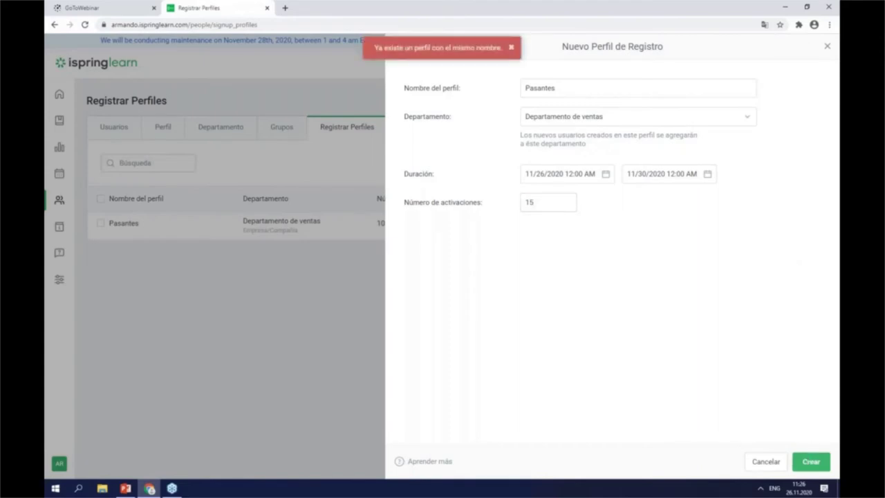
# Change the registration profile's name to "Grupo de Pasante" and create it.
pyautogui.click(572, 87)
pyautogui.press('BackSpace')
pyautogui.press('Left')
pyautogui.press('Left')
pyautogui.press('Left')
pyautogui.press('Left')
pyautogui.write('Grupo de')
pyautogui.press('Return')
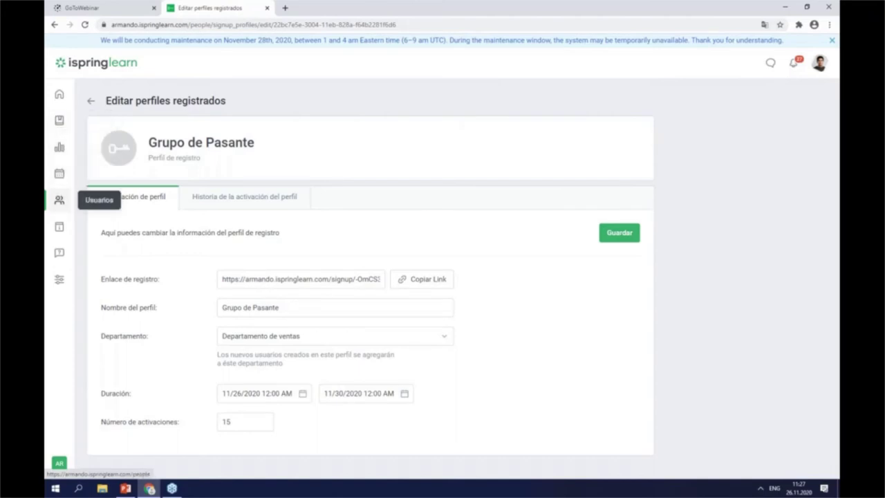
# Start a new user group in user management and name it "Nuevos pasantes".
pyautogui.click(59, 200)
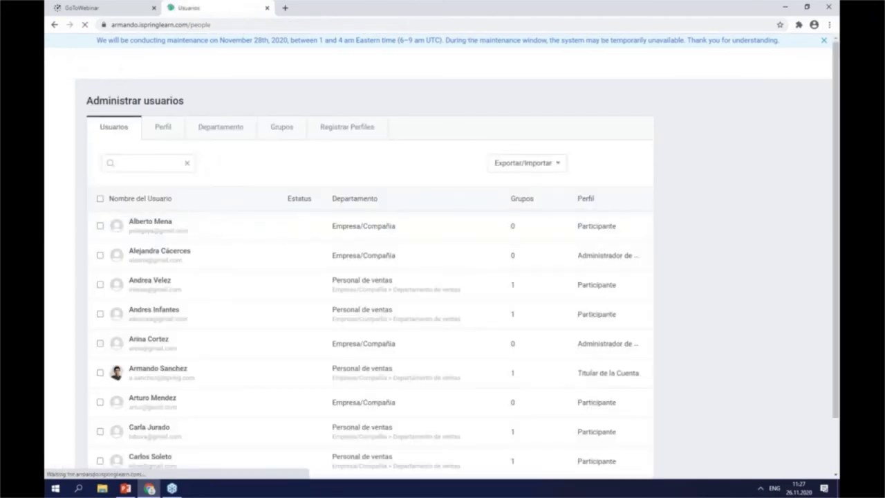
pyautogui.click(282, 139)
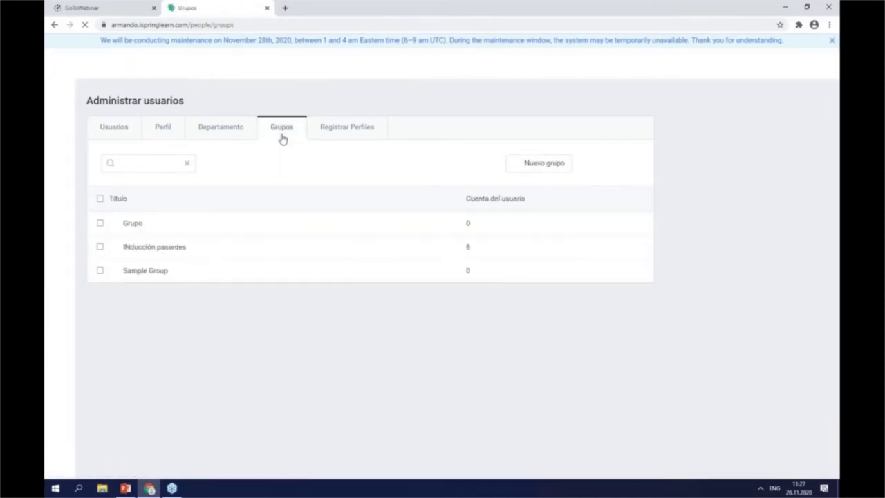
pyautogui.click(545, 166)
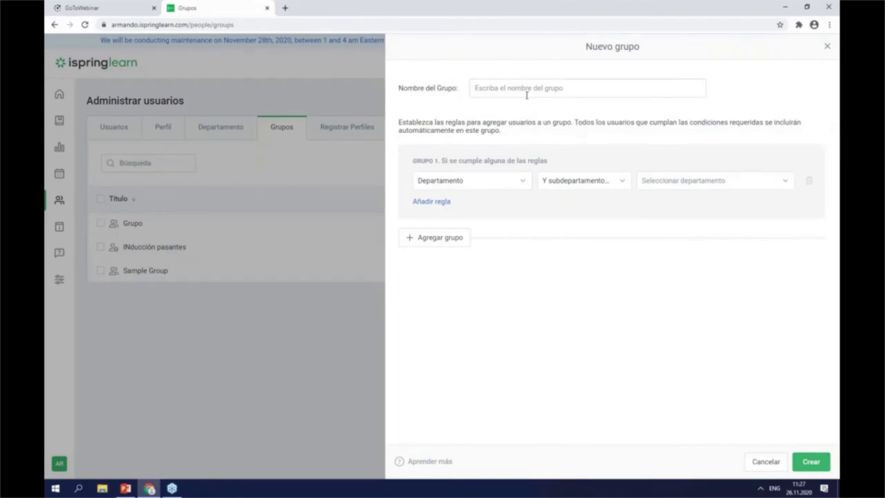
pyautogui.write('Pasant')
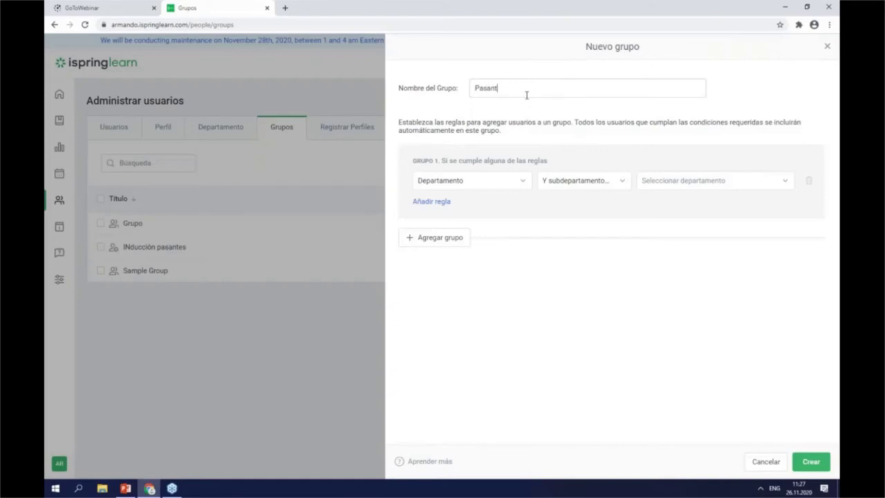
pyautogui.press('BackSpace')
pyautogui.press('BackSpace')
pyautogui.press('BackSpace')
pyautogui.press('BackSpace')
pyautogui.press('BackSpace')
pyautogui.press('BackSpace')
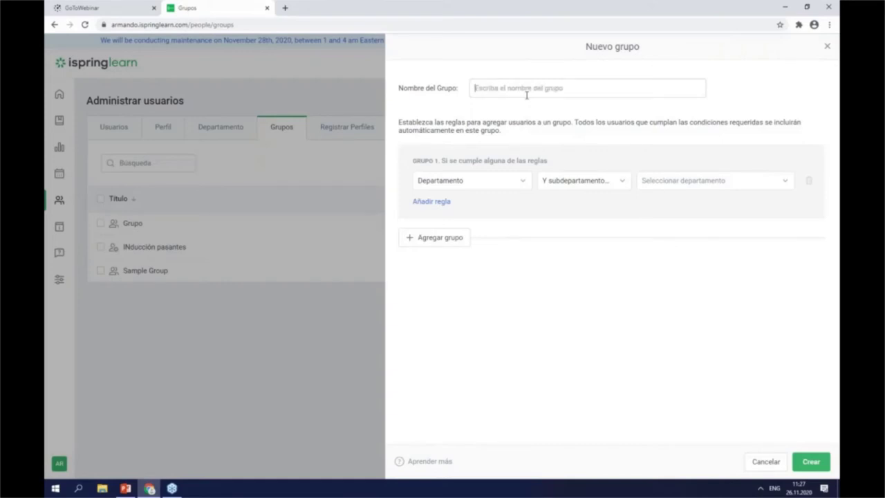
pyautogui.write('Nuevos')
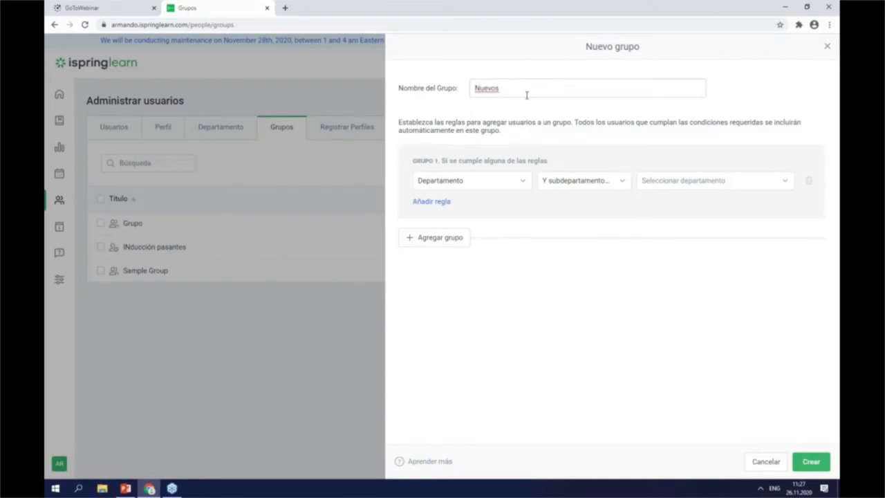
pyautogui.write(' pasantes')
# Define the group's membership rules as department "Departamento de ventas" with its subdepartments and "Puesto de trabajo" equal to "Pasante".
pyautogui.click(720, 181)
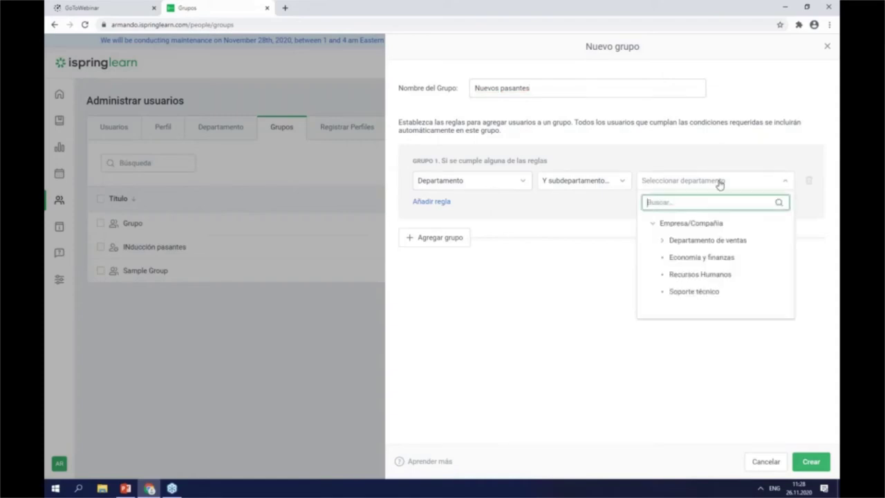
pyautogui.click(729, 242)
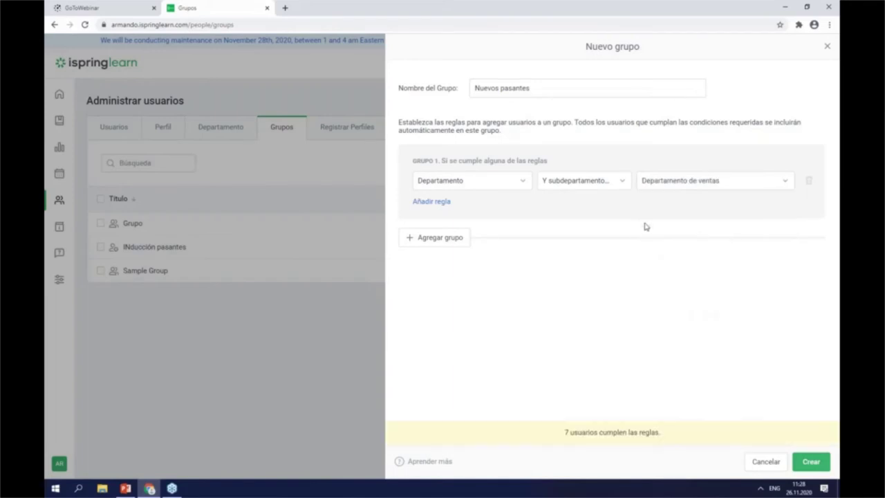
pyautogui.click(447, 204)
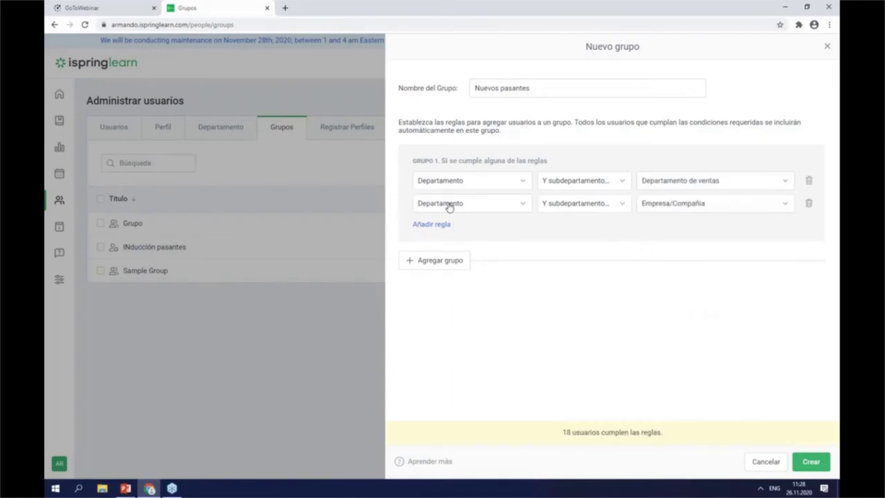
pyautogui.click(488, 205)
pyautogui.scroll(-3, 485, 228)
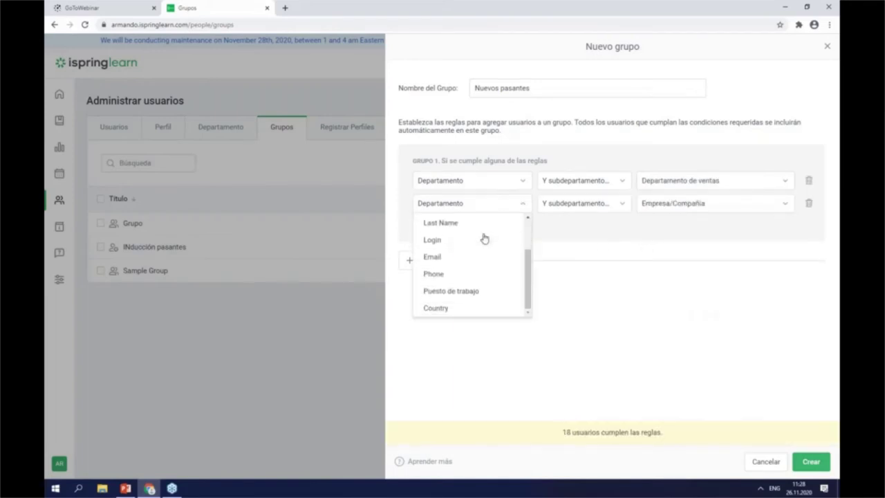
pyautogui.click(463, 293)
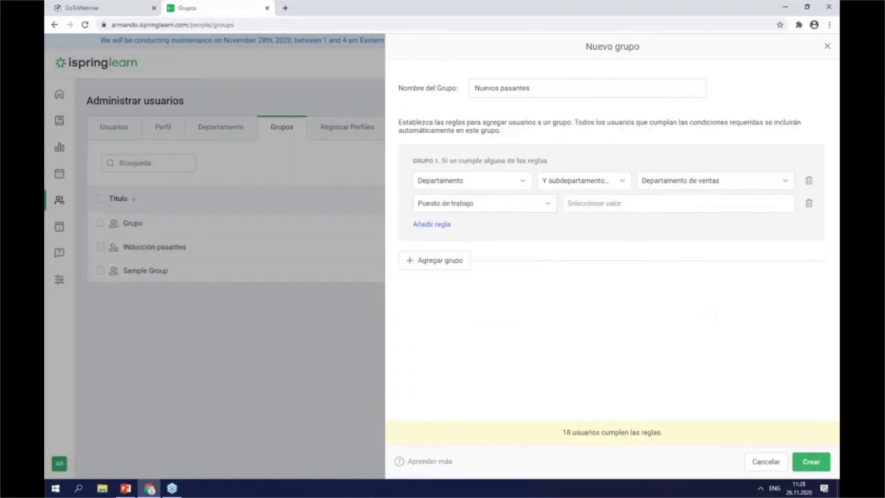
pyautogui.click(697, 206)
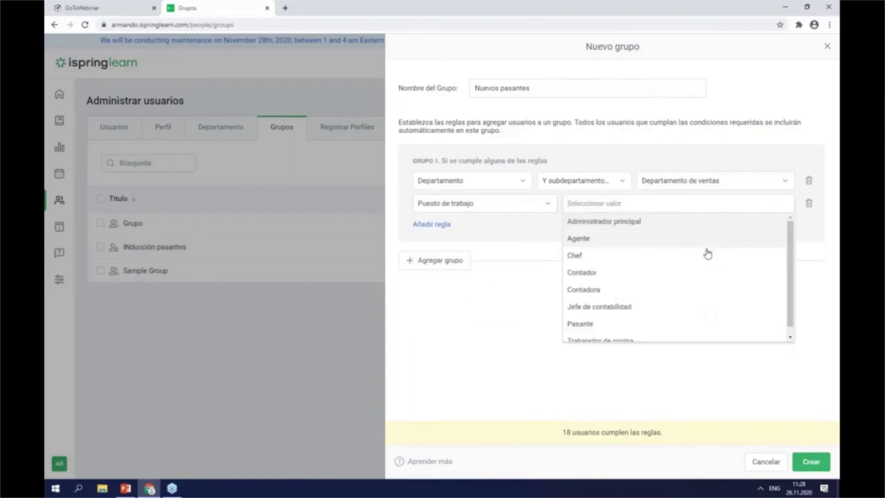
pyautogui.click(645, 324)
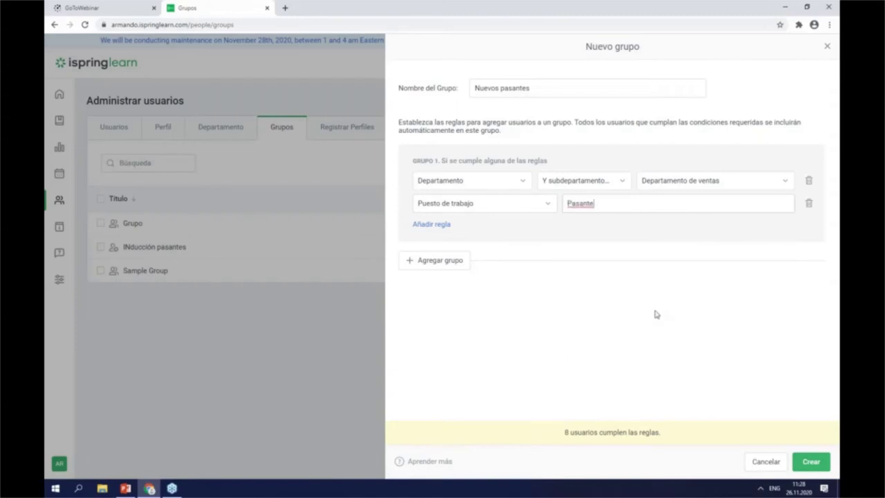
# Create the "Nuevos pasantes" group and look through its member list.
pyautogui.click(602, 436)
pyautogui.click(806, 461)
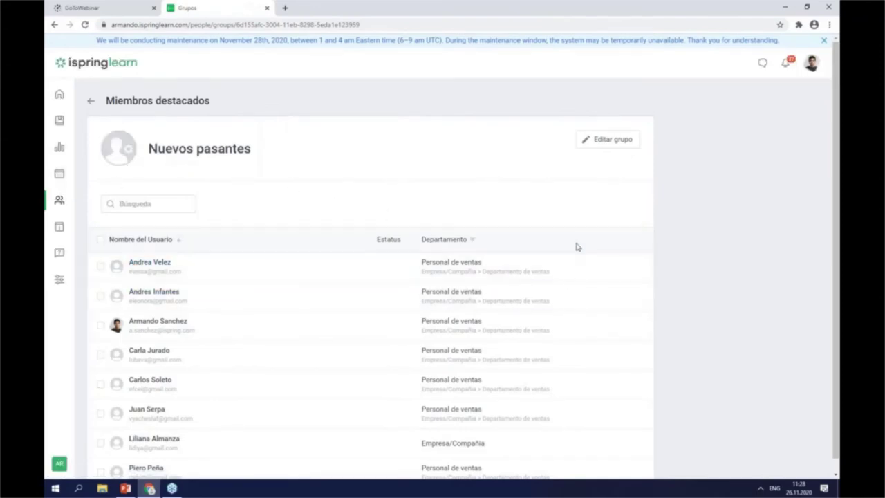
pyautogui.scroll(-1, 600, 265)
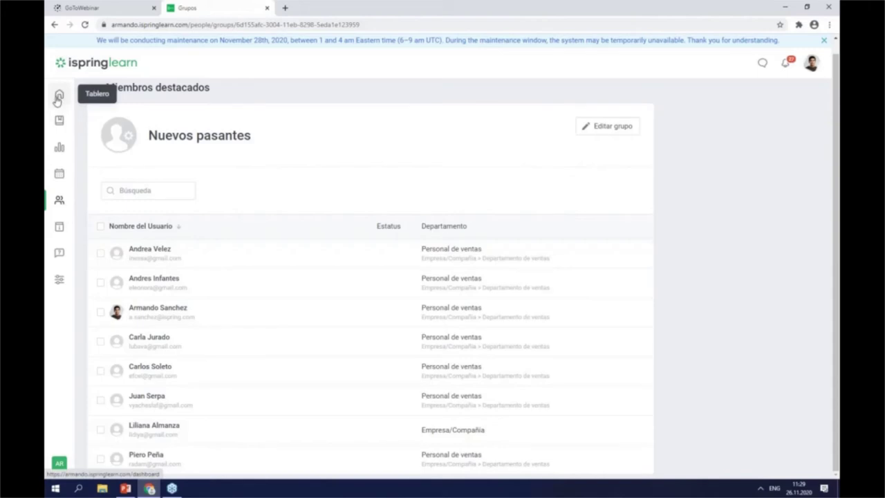
# Start enrolling users in the "Inducción para los Pasantes de Ventas" track and add everyone from "Departamento de ventas" through the advanced search.
pyautogui.click(60, 123)
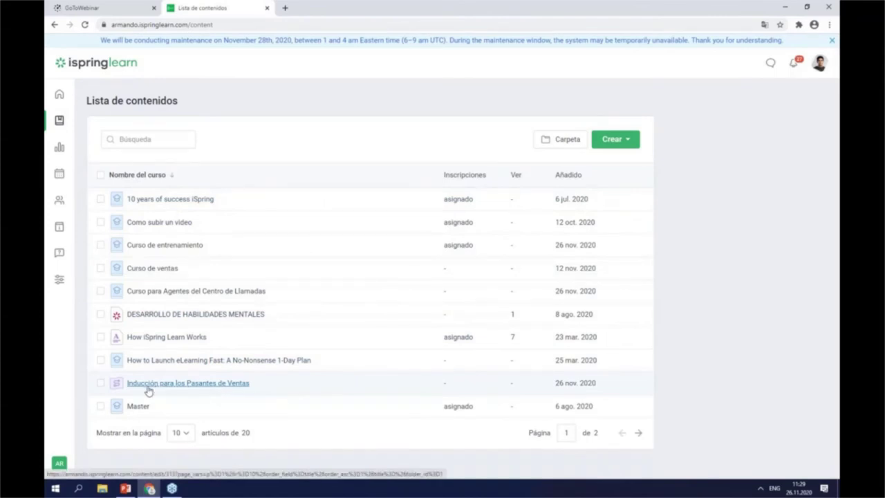
pyautogui.click(100, 382)
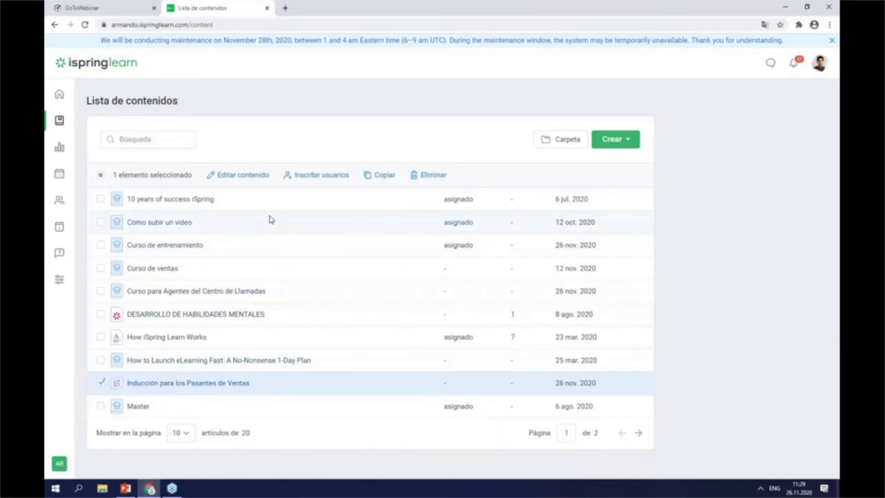
pyautogui.click(297, 178)
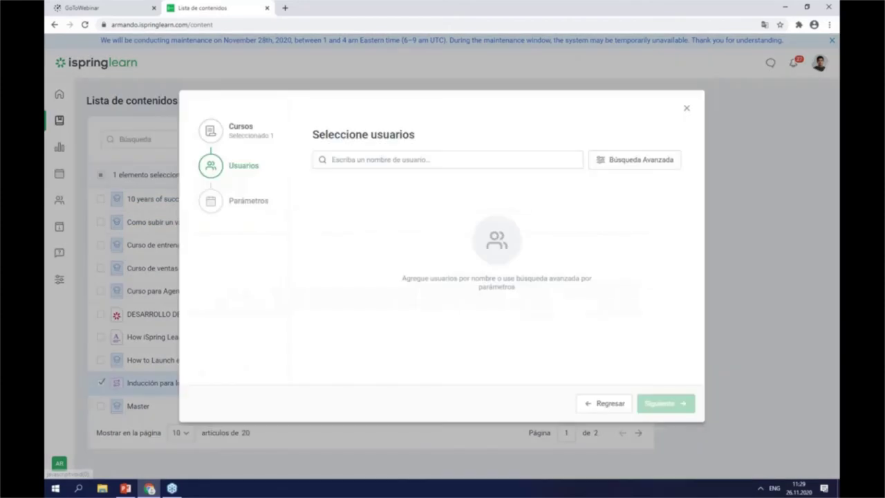
pyautogui.click(646, 166)
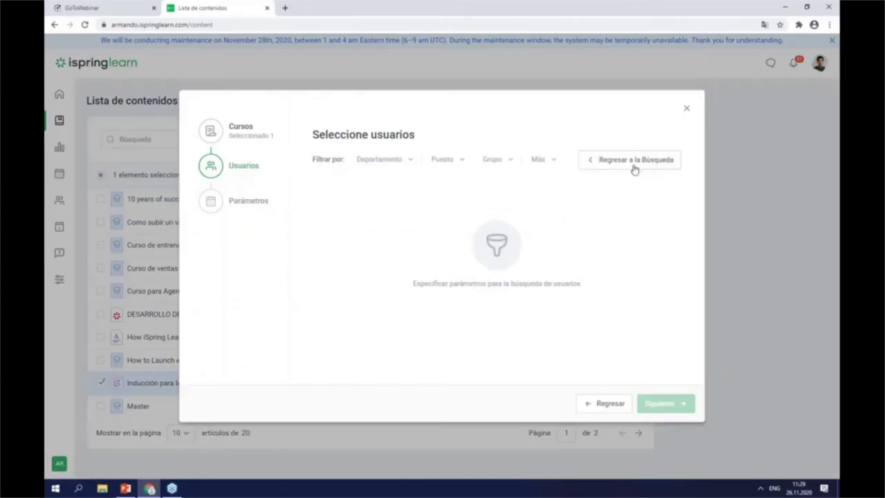
pyautogui.click(410, 163)
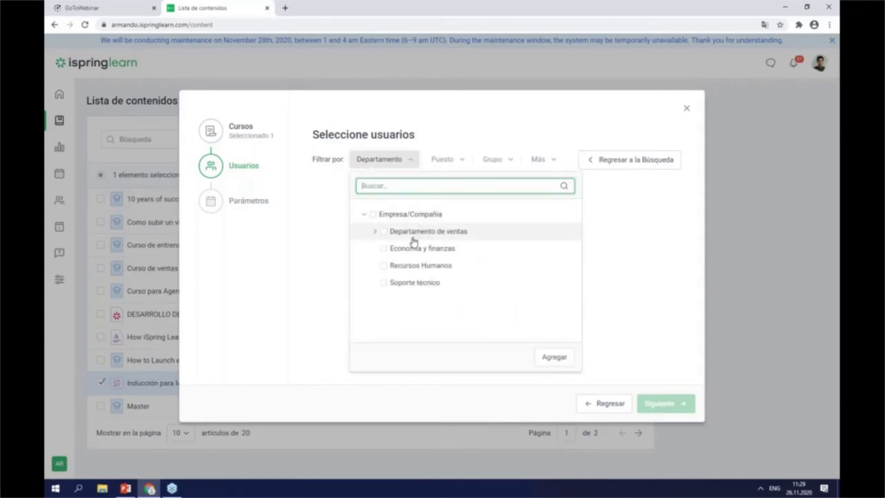
pyautogui.click(384, 232)
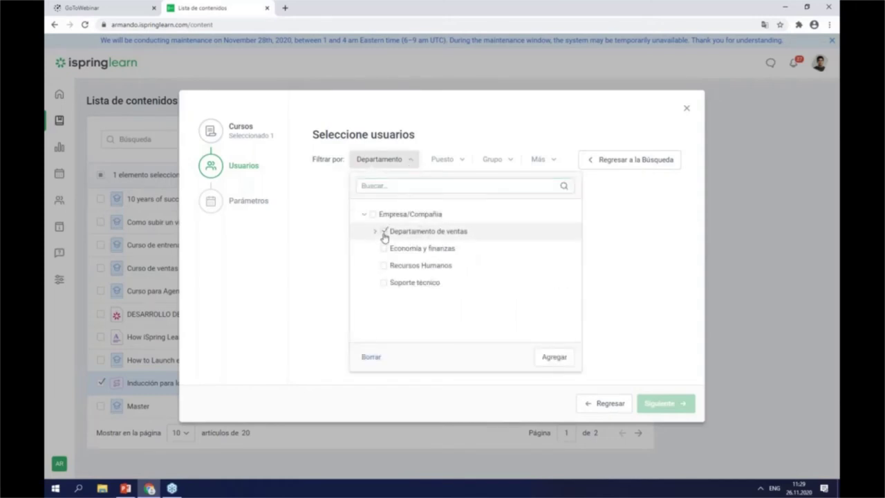
pyautogui.click(557, 356)
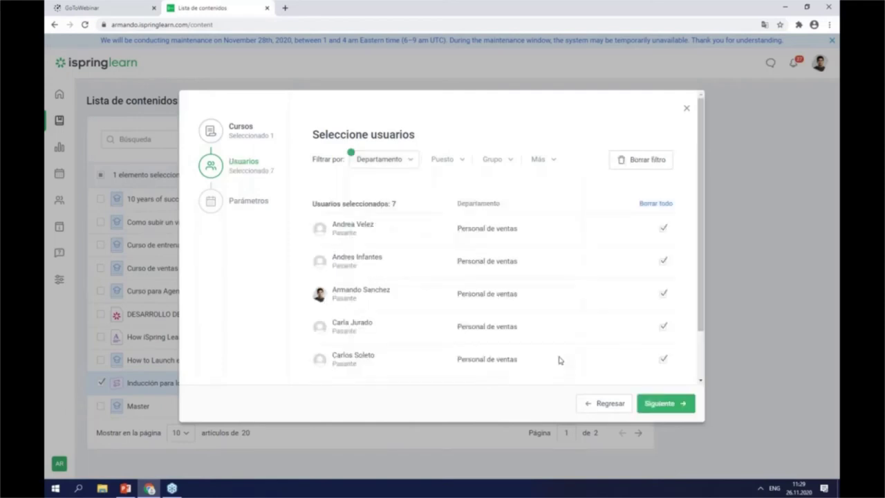
# Review the selected trainees and complete their enrollment with start date 11/26/2020 12:00 AM and an unlimited due date.
pyautogui.scroll(-2, 492, 247)
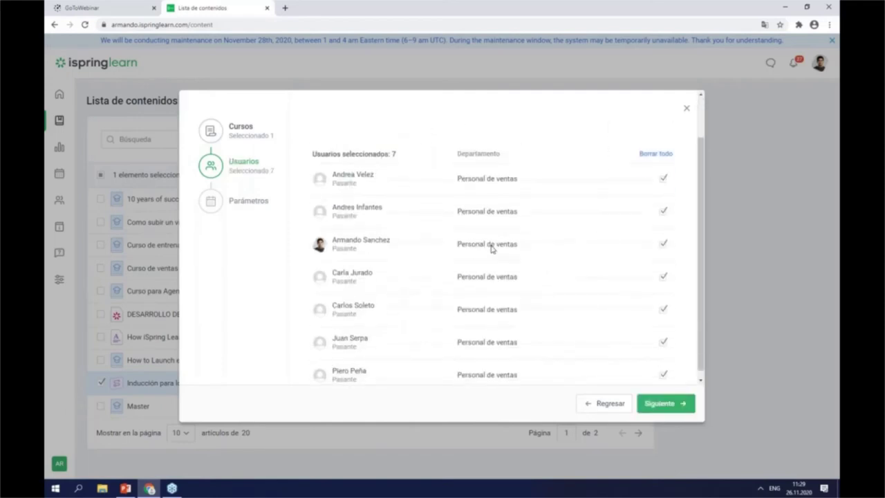
pyautogui.scroll(1, 491, 259)
pyautogui.scroll(1, 491, 263)
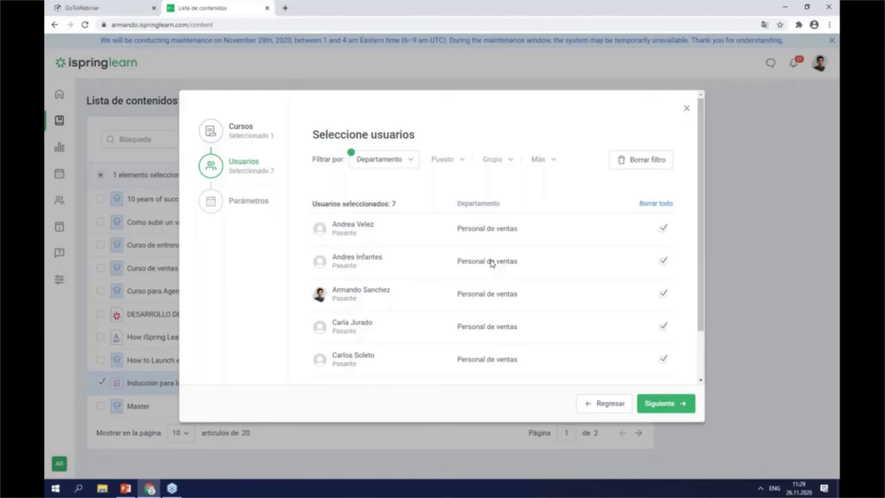
pyautogui.scroll(-2, 615, 312)
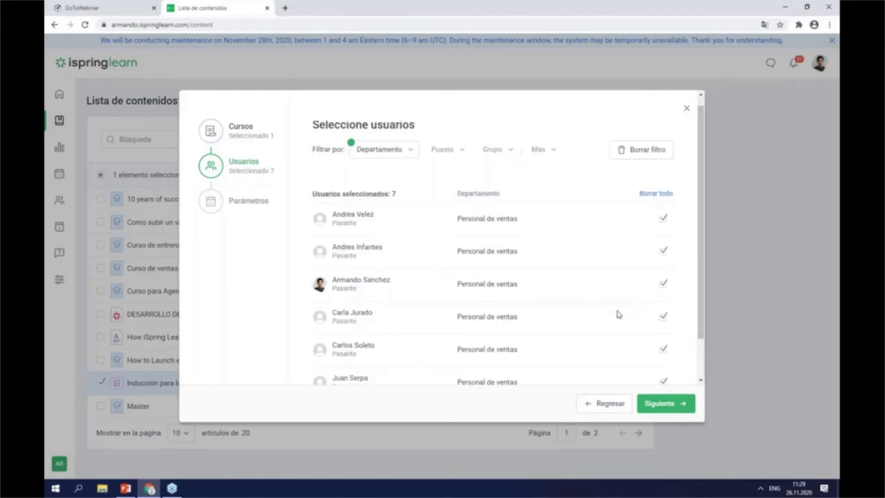
pyautogui.click(661, 404)
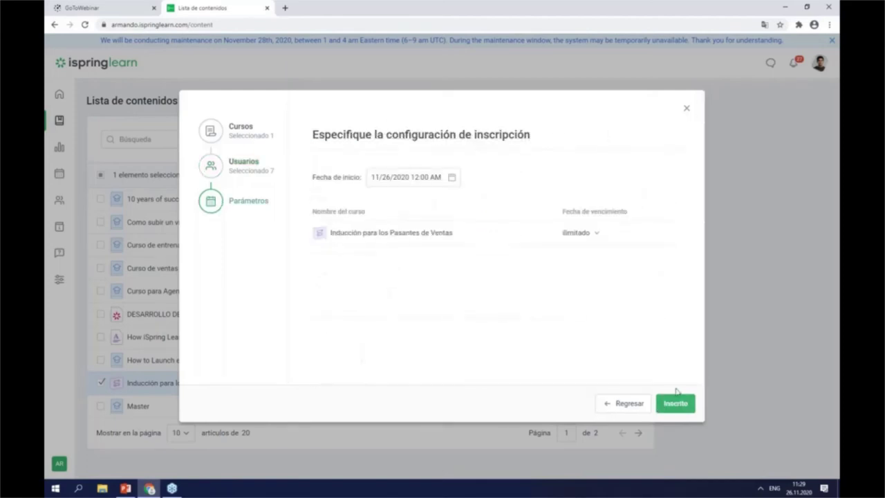
pyautogui.click(675, 404)
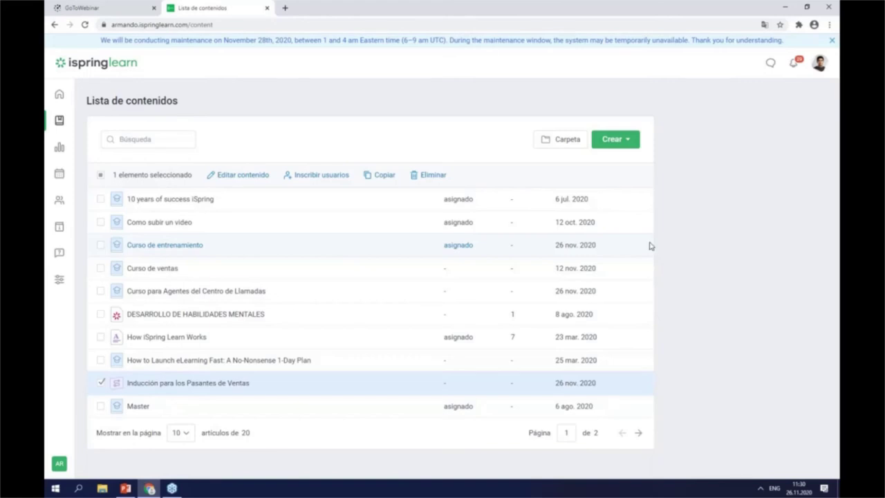
# Open the account's branding settings and change the color scheme to the light blue palette.
pyautogui.click(58, 285)
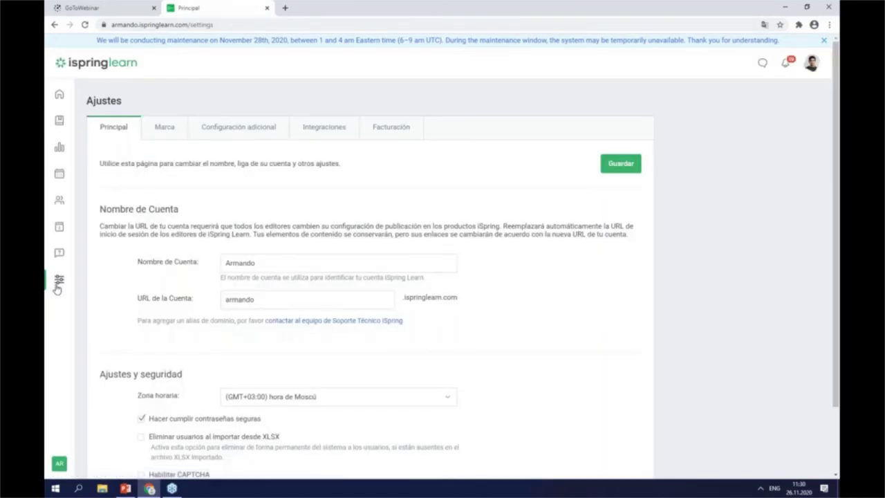
pyautogui.click(158, 131)
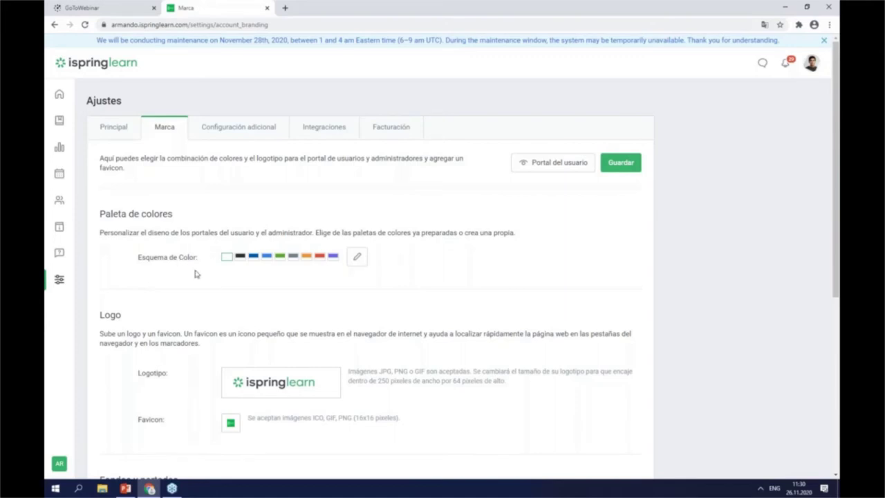
pyautogui.click(266, 257)
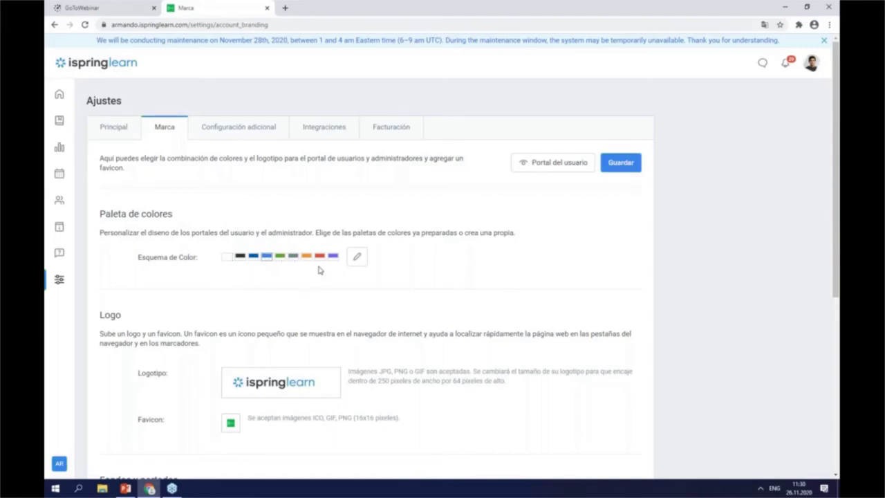
# Upload Group 1107.png as the account logo.
pyautogui.scroll(-2, 320, 270)
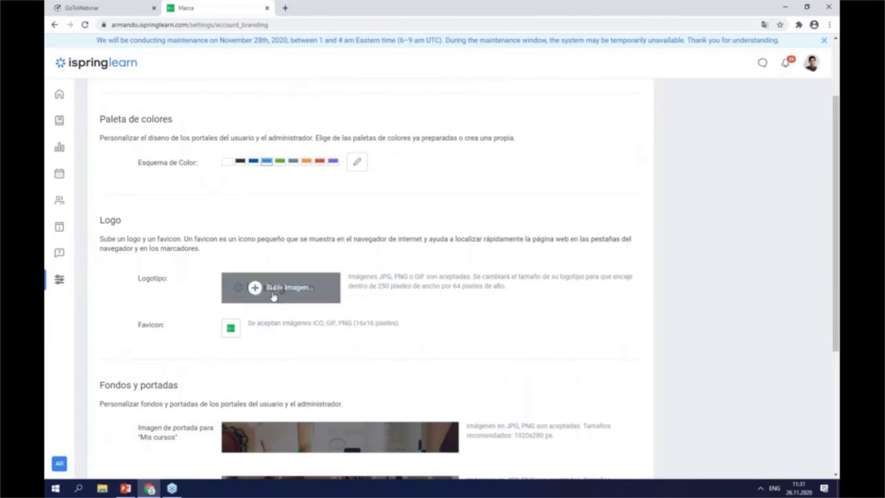
pyautogui.click(238, 286)
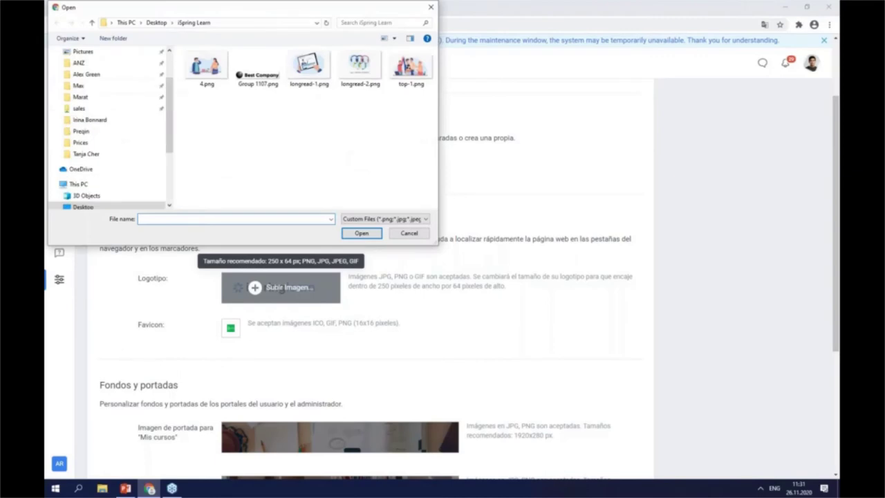
pyautogui.click(263, 80)
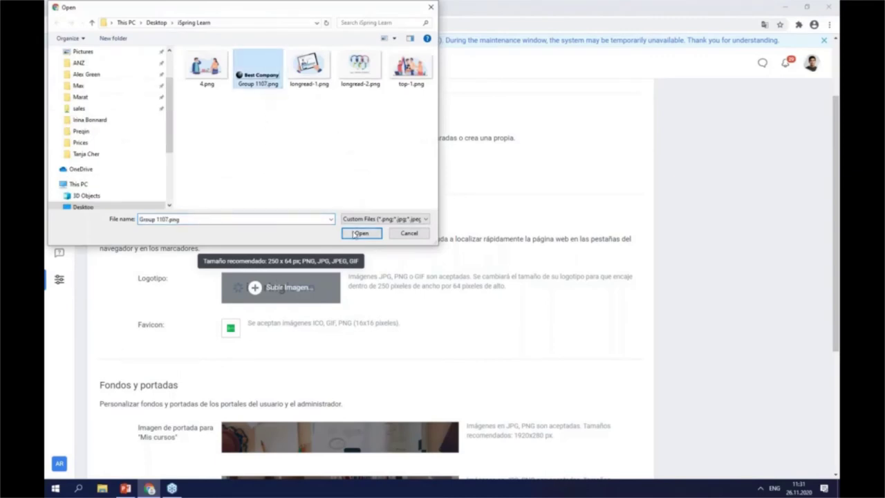
pyautogui.click(361, 233)
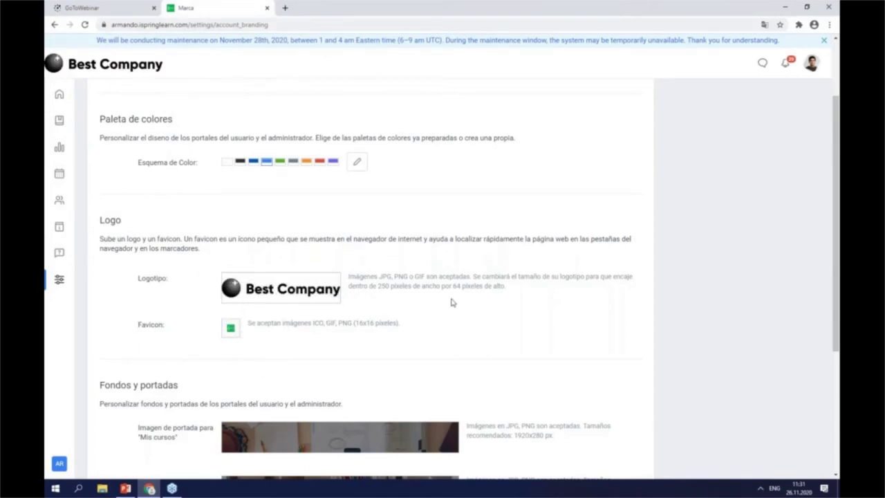
# Upload top-1.png as the cover image for "Mis cursos".
pyautogui.scroll(-2, 461, 306)
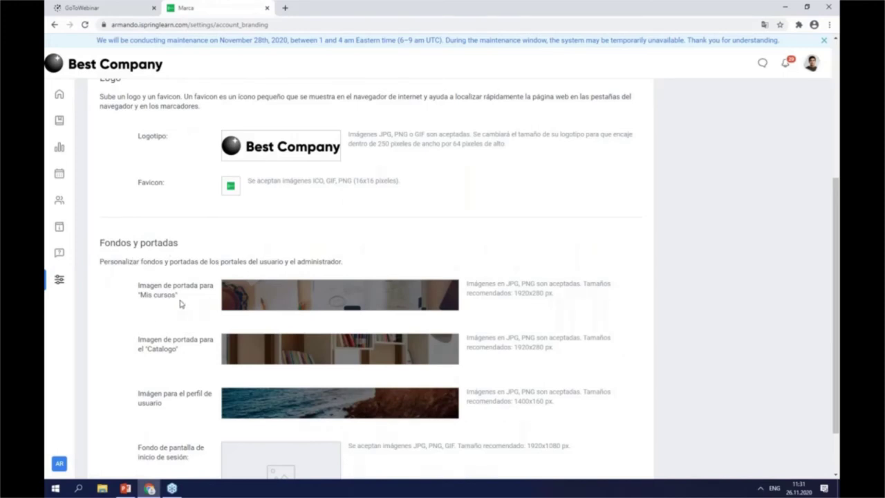
pyautogui.click(153, 297)
pyautogui.click(180, 354)
pyautogui.click(170, 403)
pyautogui.click(339, 294)
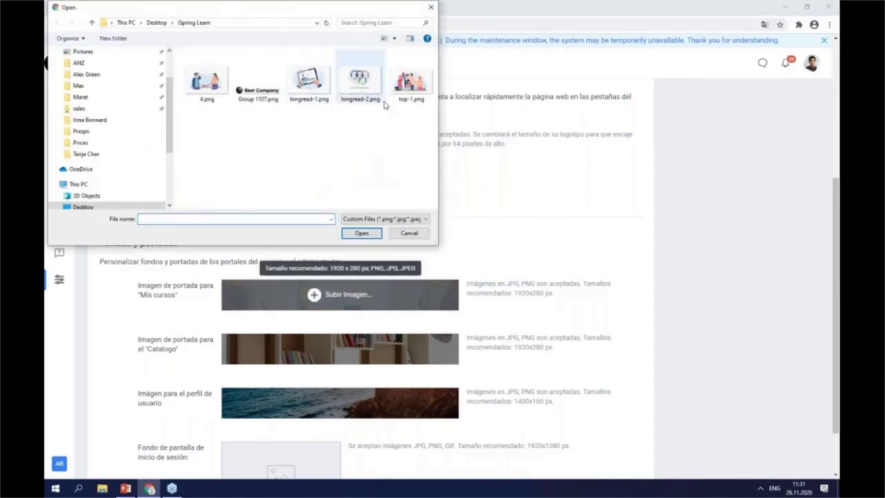
pyautogui.click(410, 85)
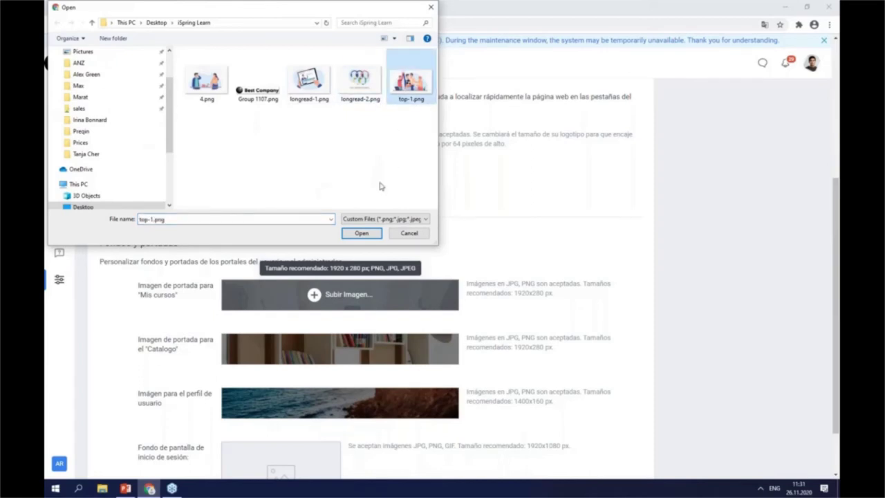
pyautogui.click(361, 233)
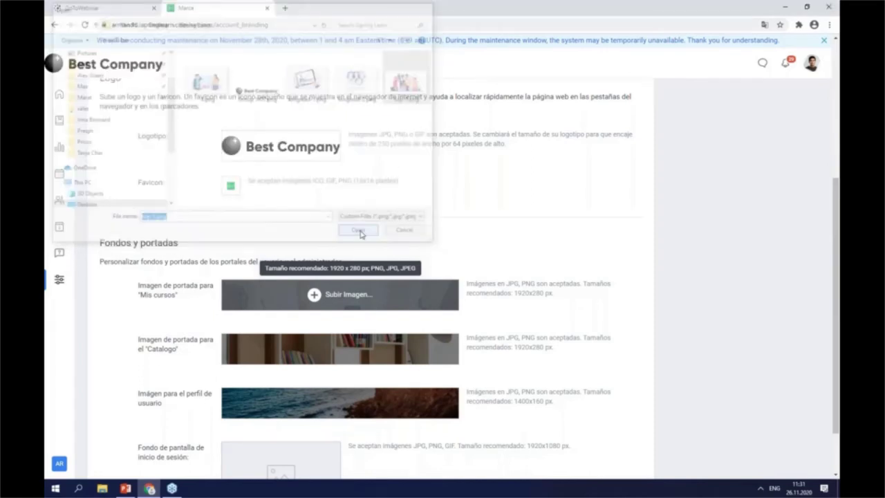
# Upload longread-1.png as the cover image for the "Catalogo".
pyautogui.click(339, 348)
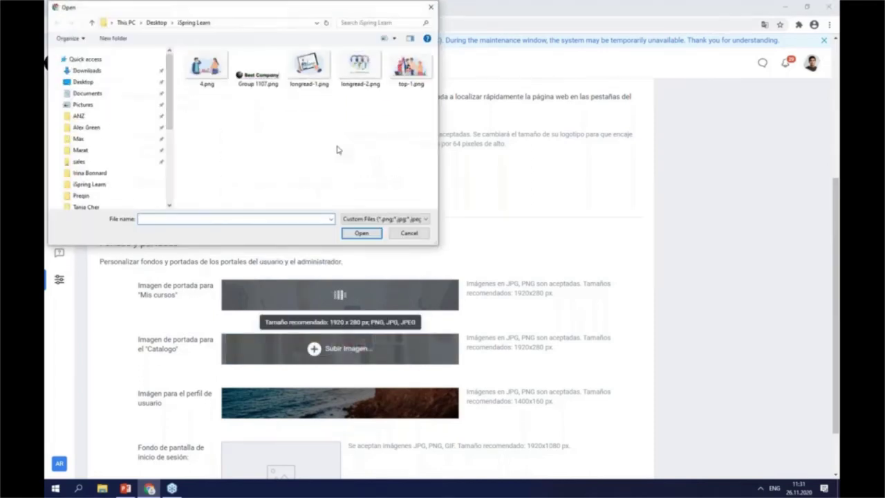
pyautogui.click(312, 73)
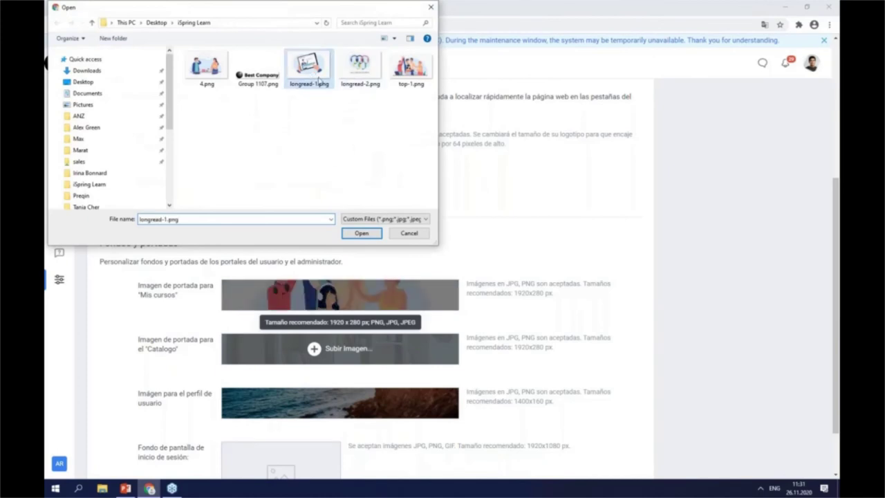
pyautogui.click(362, 234)
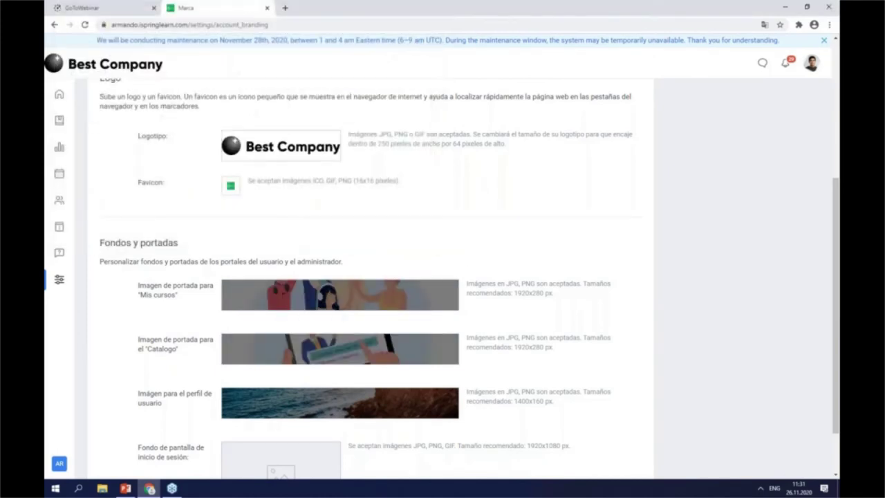
# Look over the branding page and save the new color scheme, logo and cover images.
pyautogui.scroll(2, 611, 285)
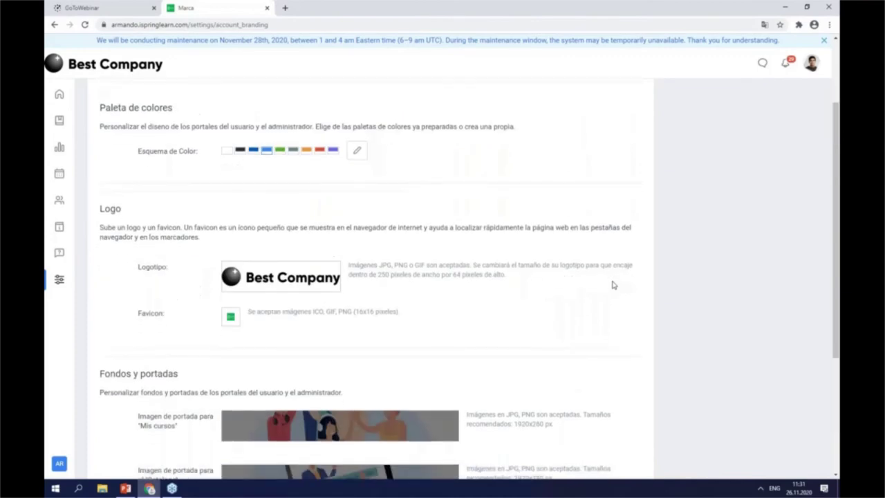
pyautogui.scroll(-3, 611, 285)
pyautogui.scroll(4, 611, 284)
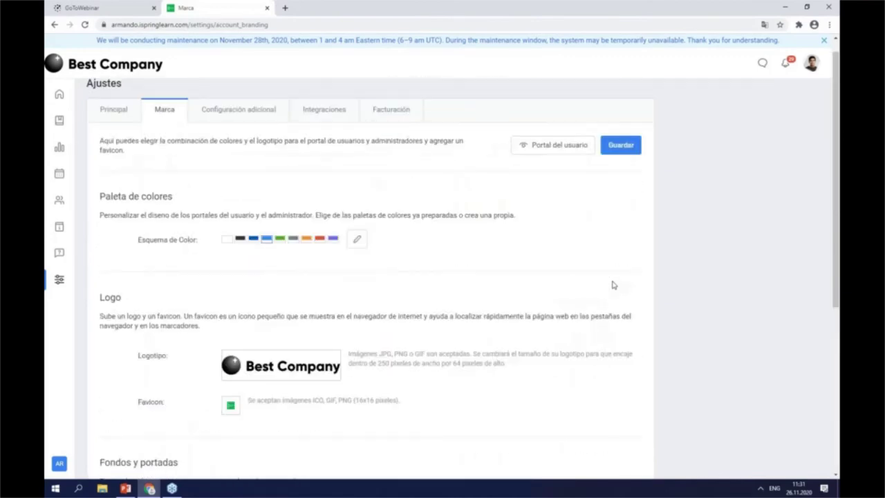
pyautogui.click(628, 154)
# Switch to the user portal and dismiss the welcome message.
pyautogui.click(811, 72)
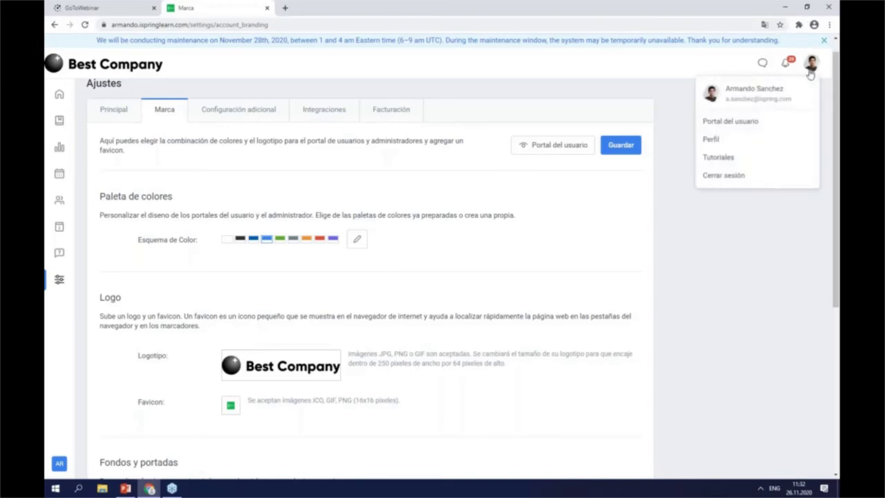
pyautogui.click(741, 123)
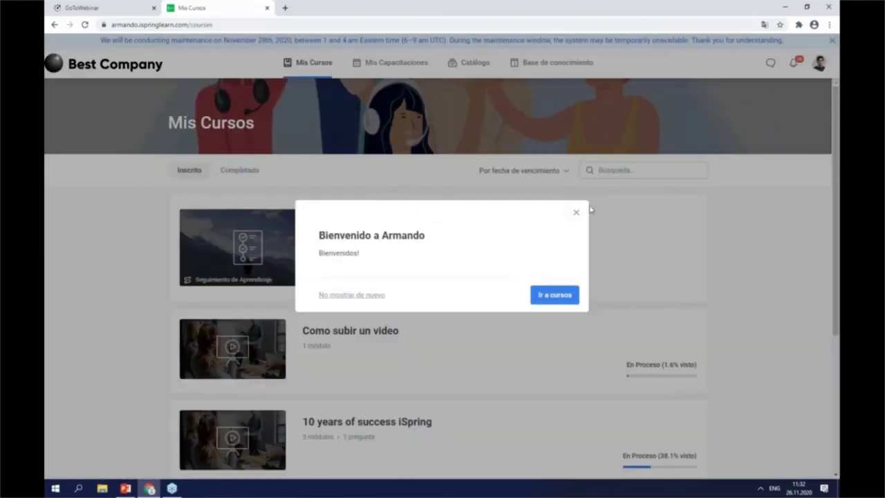
pyautogui.click(574, 215)
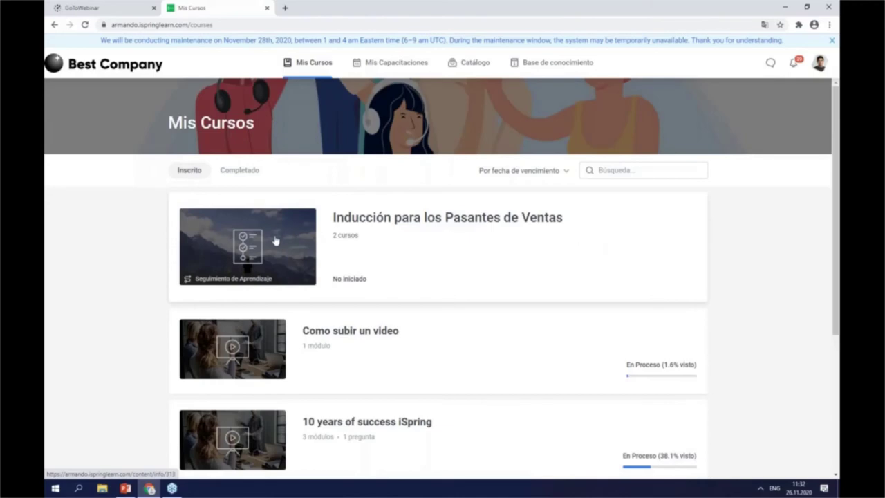
# Look through the enrolled courses and open "Inducción para los Pasantes de Ventas" to examine its stages.
pyautogui.scroll(-3, 277, 246)
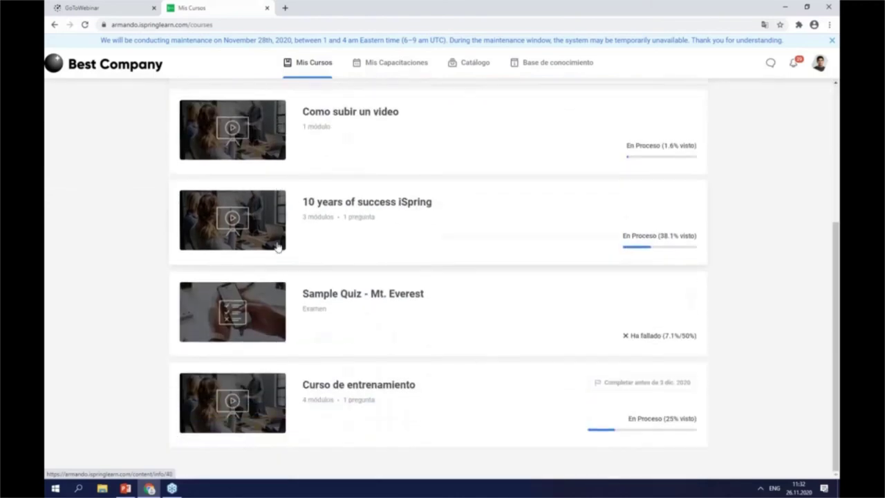
pyautogui.scroll(2, 277, 247)
pyautogui.scroll(1, 278, 248)
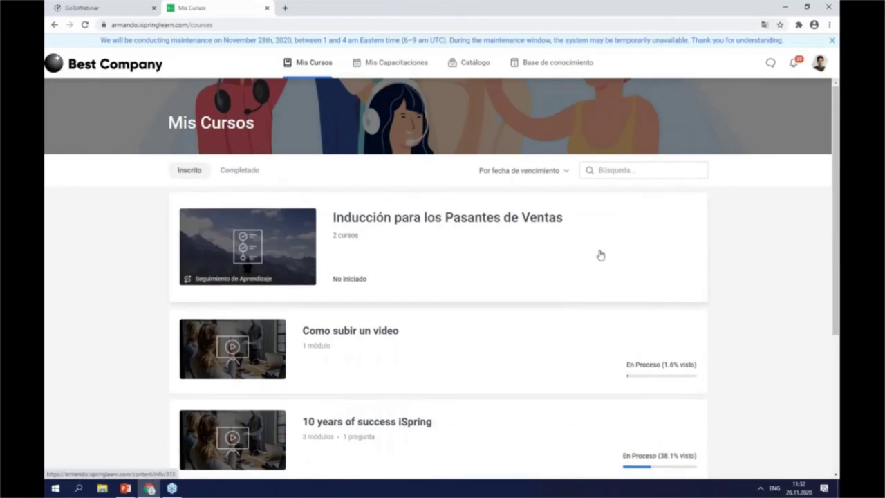
pyautogui.click(419, 239)
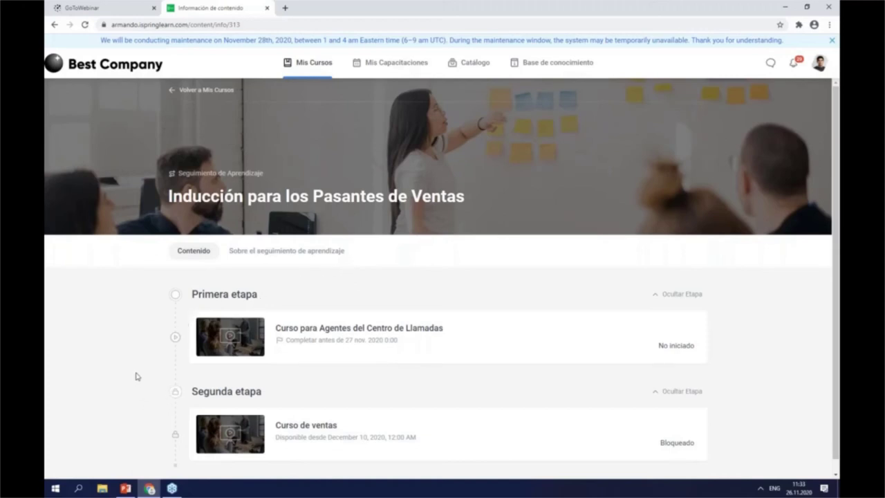
pyautogui.scroll(-1, 162, 377)
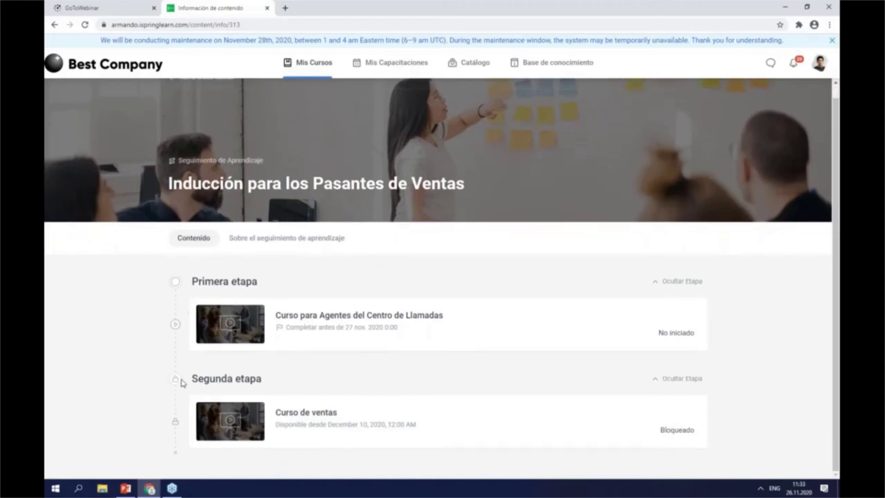
# Open "Curso para Agentes del Centro de Llamadas" from the first stage and start its module "Tratando con clientes enojados".
pyautogui.click(177, 384)
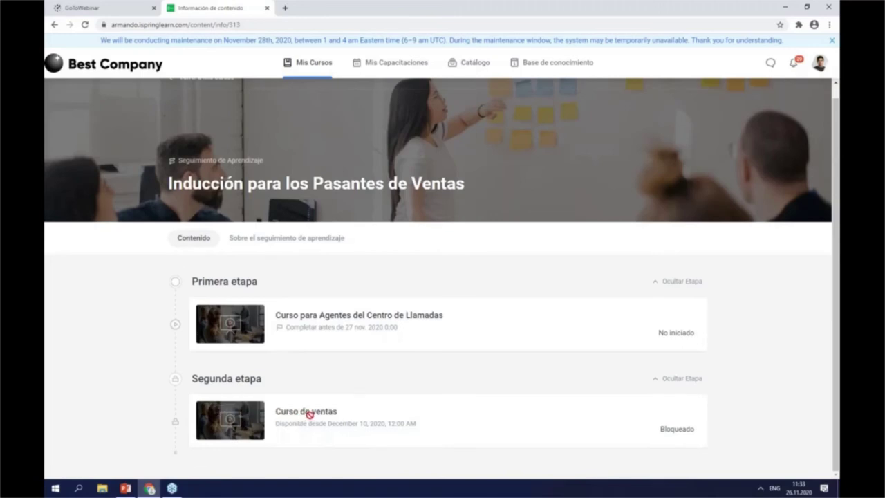
pyautogui.click(282, 326)
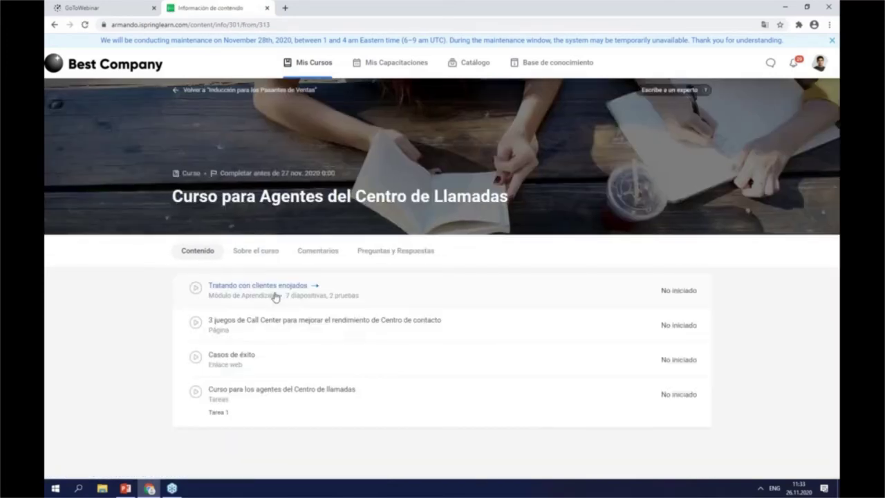
pyautogui.click(275, 296)
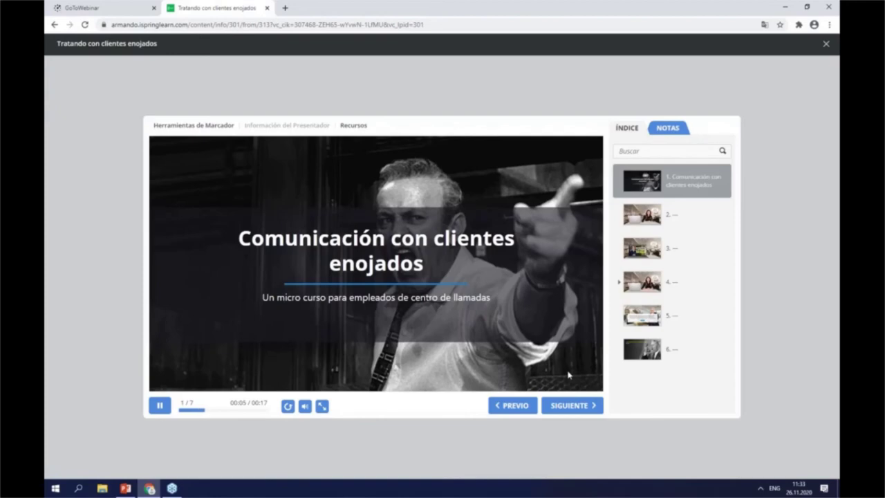
# Advance through the module's opening slides to the "Pasos" interaction.
pyautogui.click(569, 405)
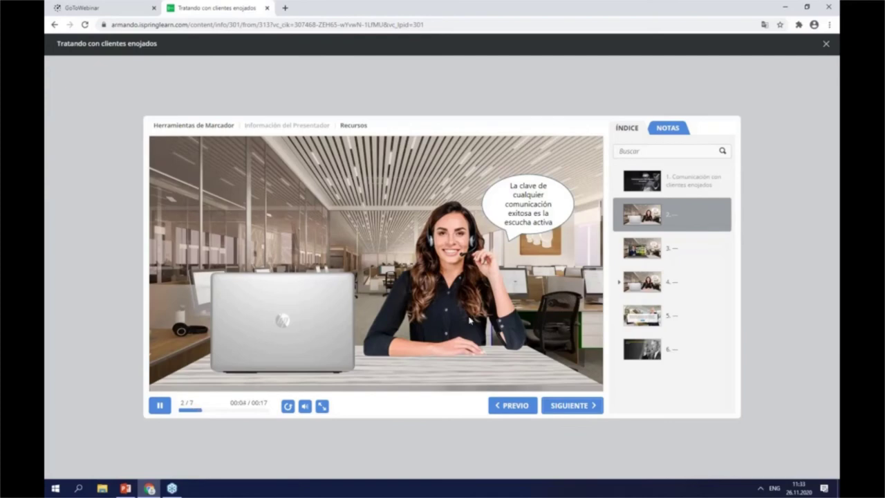
pyautogui.click(572, 406)
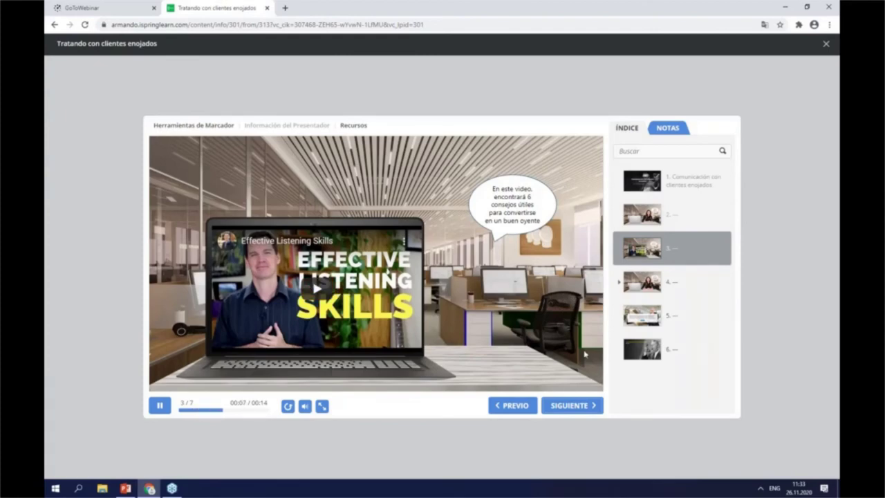
pyautogui.click(579, 405)
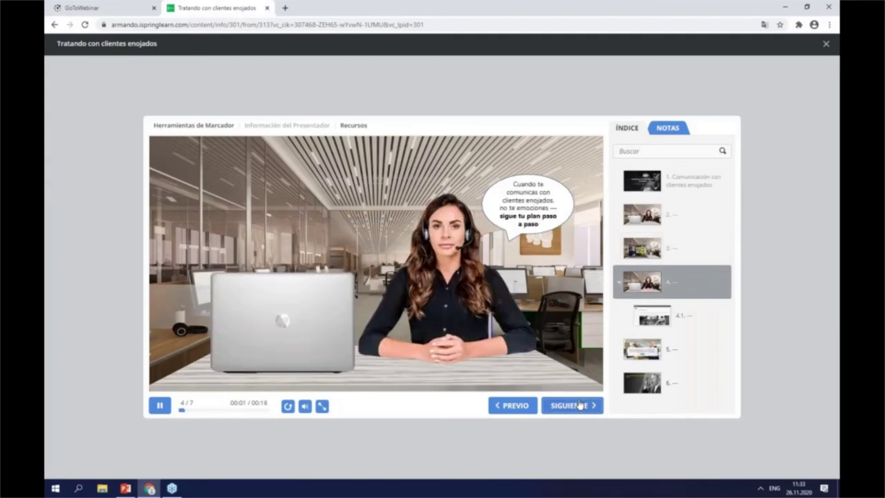
pyautogui.click(579, 405)
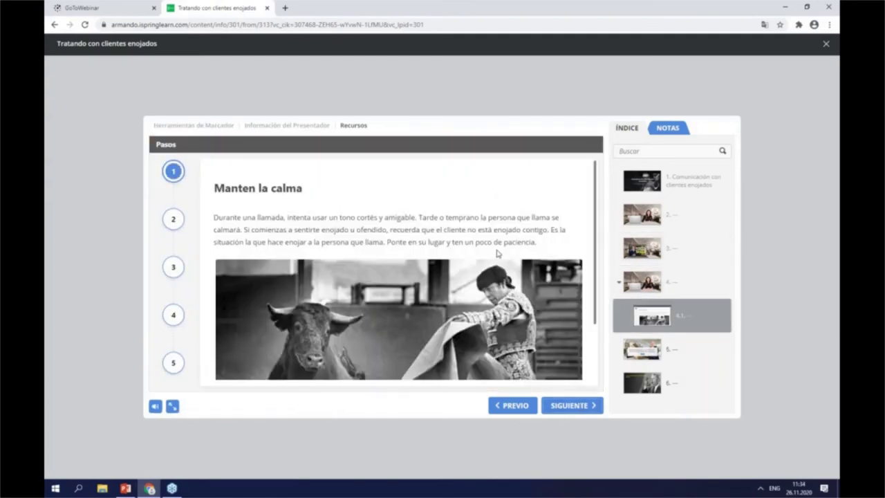
# Go through the five steps of the "Pasos" interaction, from "Manten la calma" onward, and continue to the role-play slide.
pyautogui.scroll(-1, 451, 252)
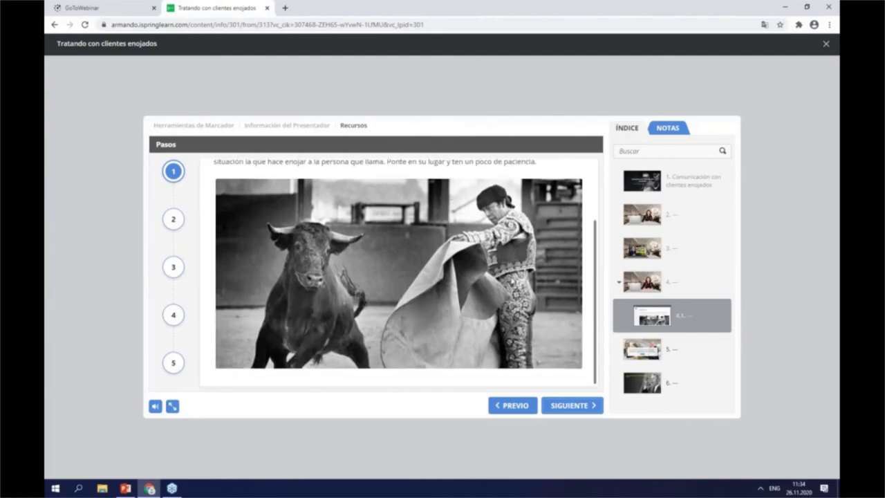
pyautogui.click(571, 407)
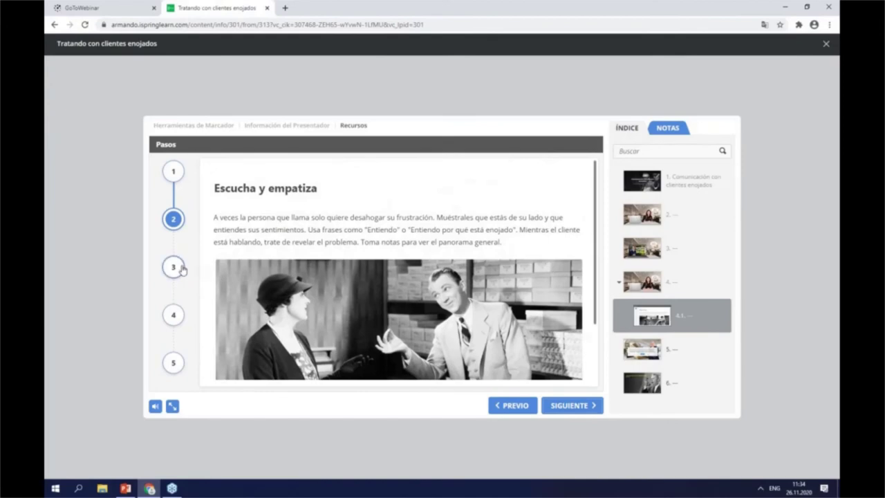
pyautogui.click(174, 269)
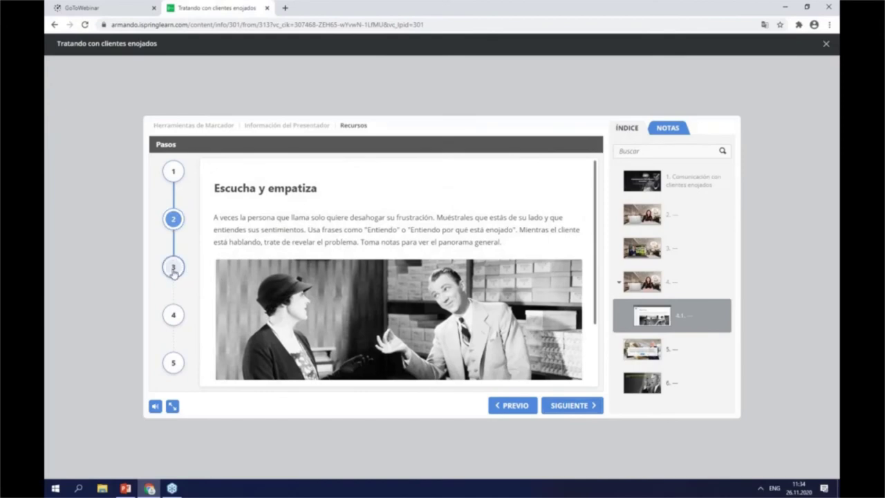
pyautogui.click(174, 315)
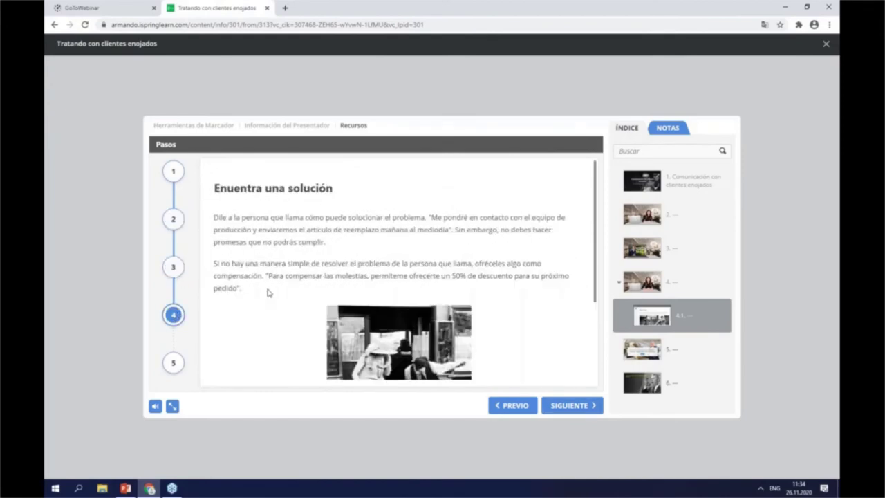
pyautogui.scroll(-4, 266, 293)
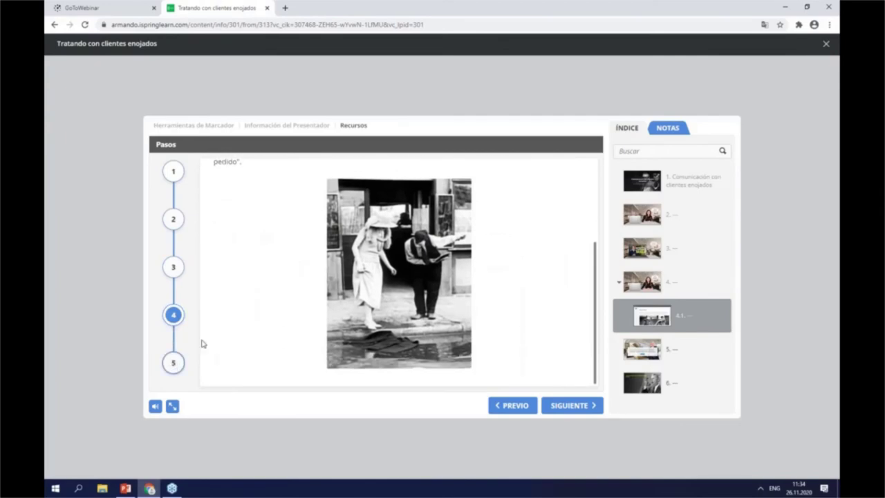
pyautogui.click(173, 362)
pyautogui.scroll(-3, 557, 380)
pyautogui.click(565, 407)
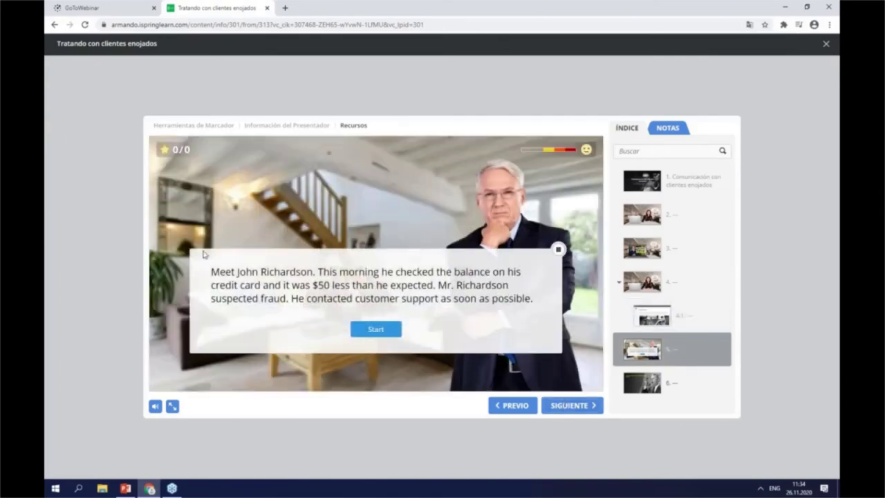
# Skip the role-play, start the quiz and answer question 1 with "escuchar activamente" and "mantener emociones bajo control".
pyautogui.click(572, 405)
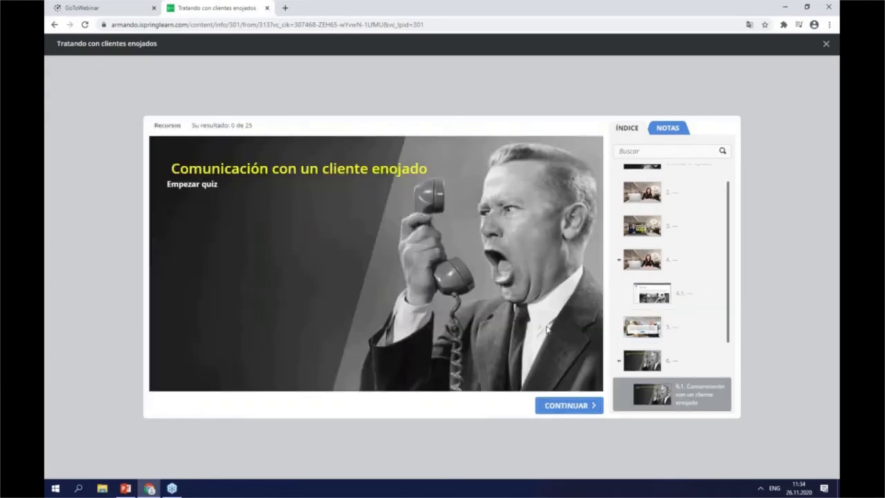
pyautogui.click(556, 405)
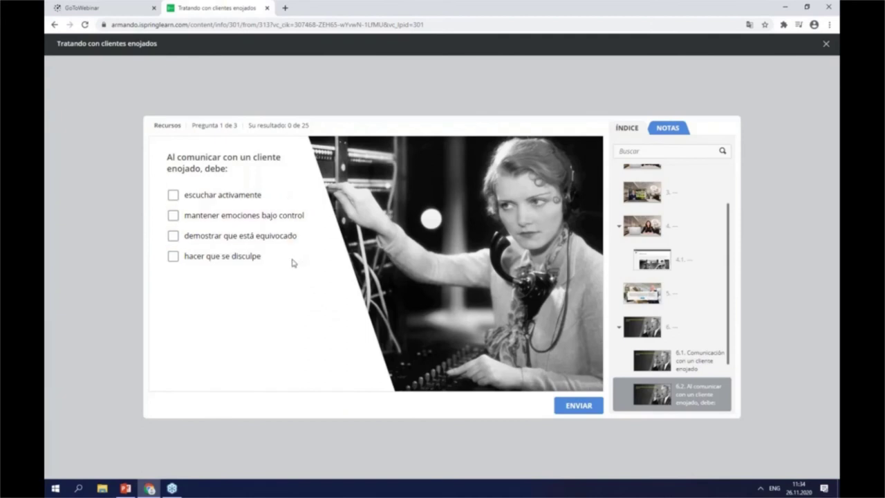
pyautogui.click(226, 198)
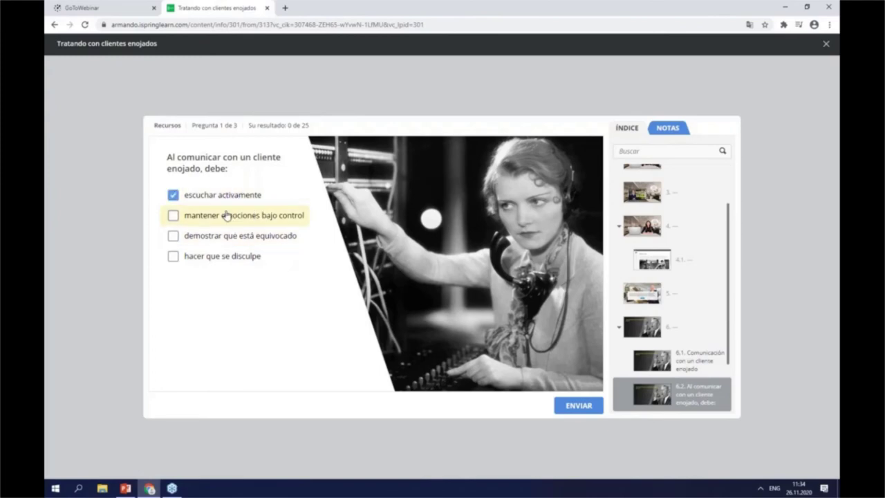
pyautogui.click(226, 215)
pyautogui.click(584, 405)
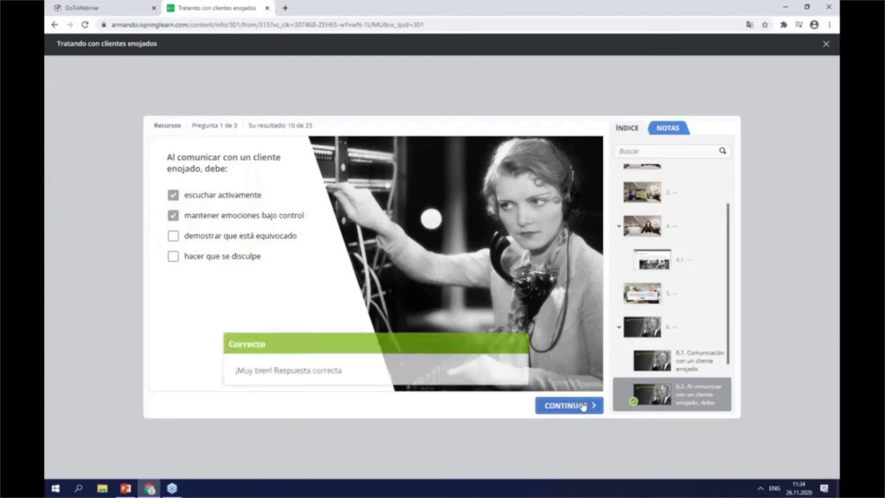
pyautogui.click(582, 405)
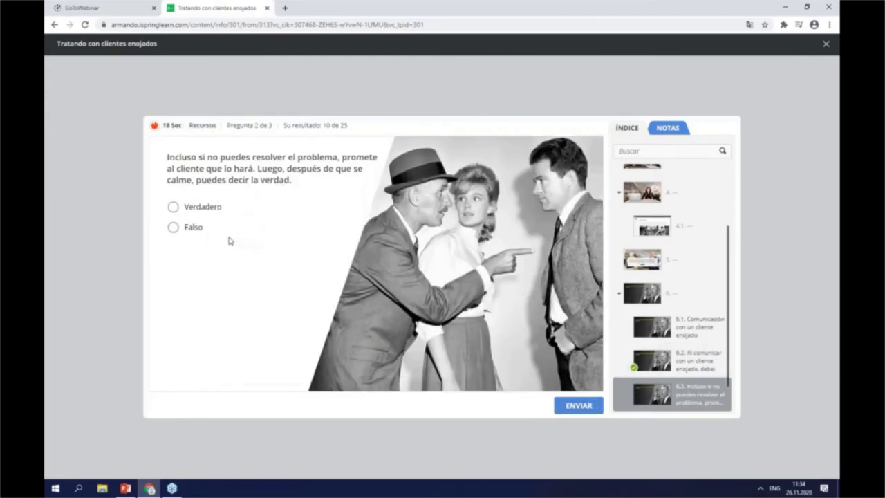
# Answer question 2 about promising the client a solution with "Falso", submit it and continue.
pyautogui.click(191, 229)
pyautogui.click(571, 407)
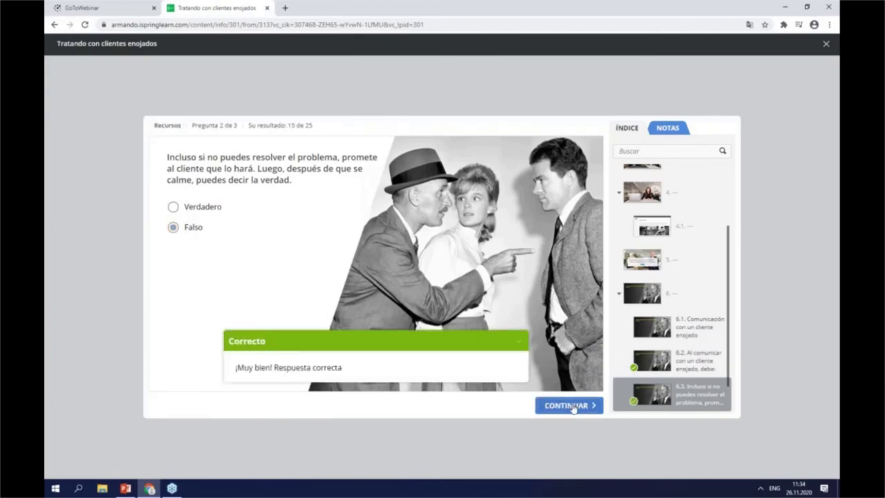
pyautogui.click(572, 407)
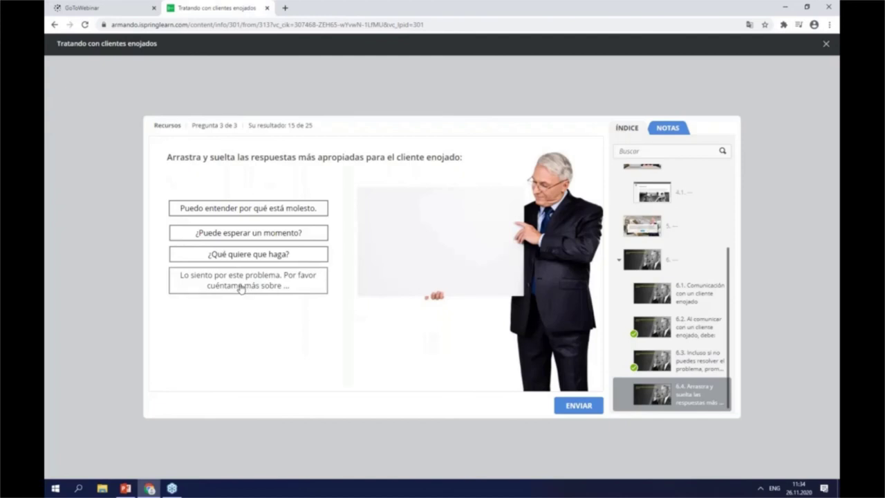
# Place "Lo siento por este problema..." and "Puedo entender por qué está molesto." on the board, submit question 3 and view the results.
pyautogui.moveTo(240, 288); pyautogui.dragTo(407, 224)
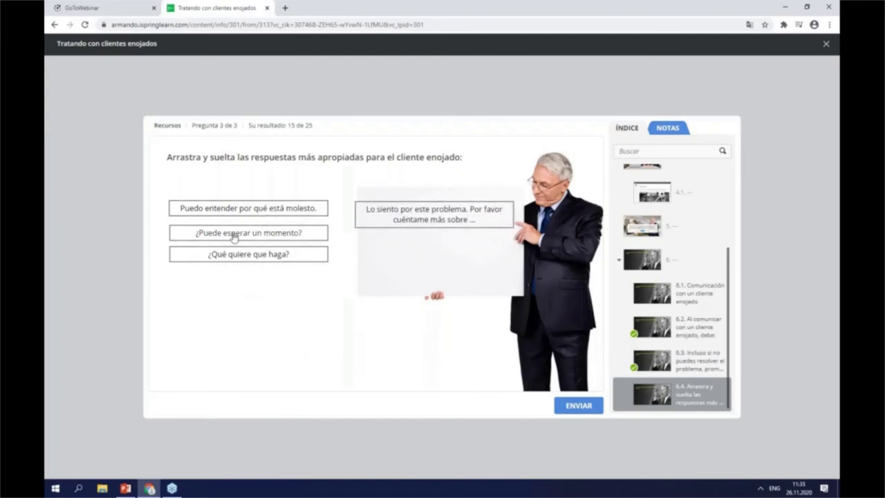
pyautogui.moveTo(231, 210); pyautogui.dragTo(454, 265)
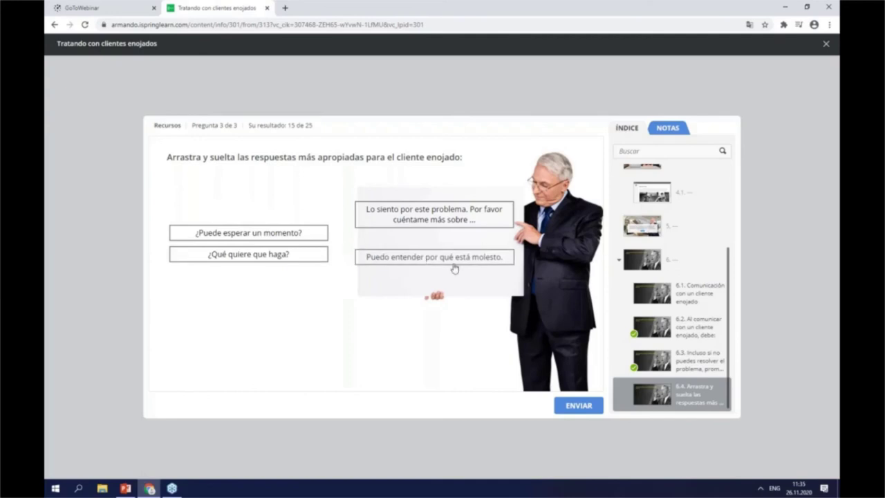
pyautogui.click(589, 404)
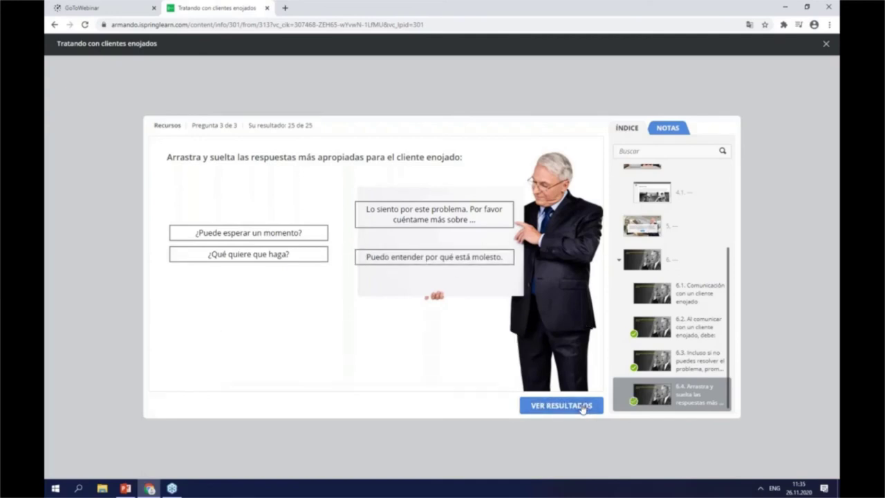
pyautogui.click(583, 407)
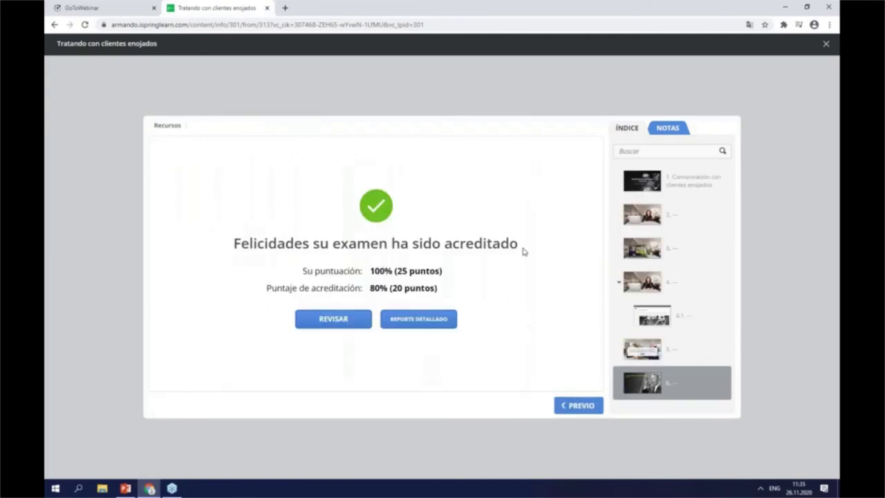
# Close the completed module and switch from the learner view to the administrator portal.
pyautogui.click(825, 45)
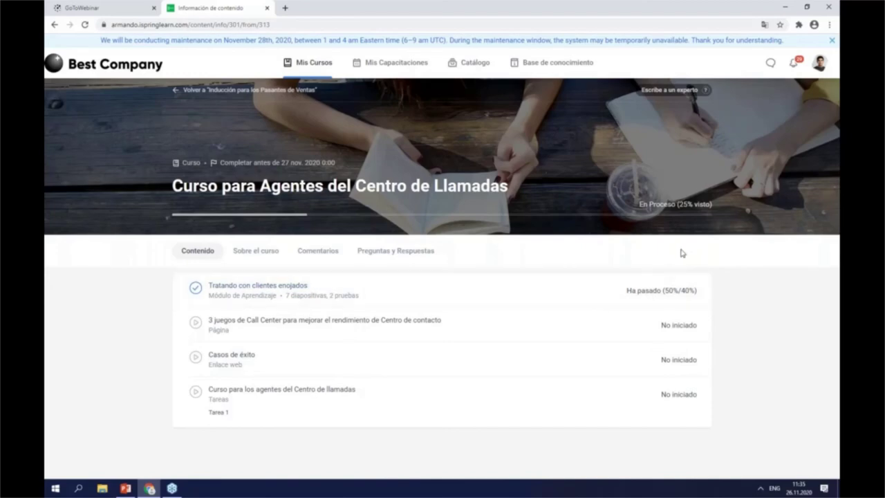
pyautogui.click(817, 74)
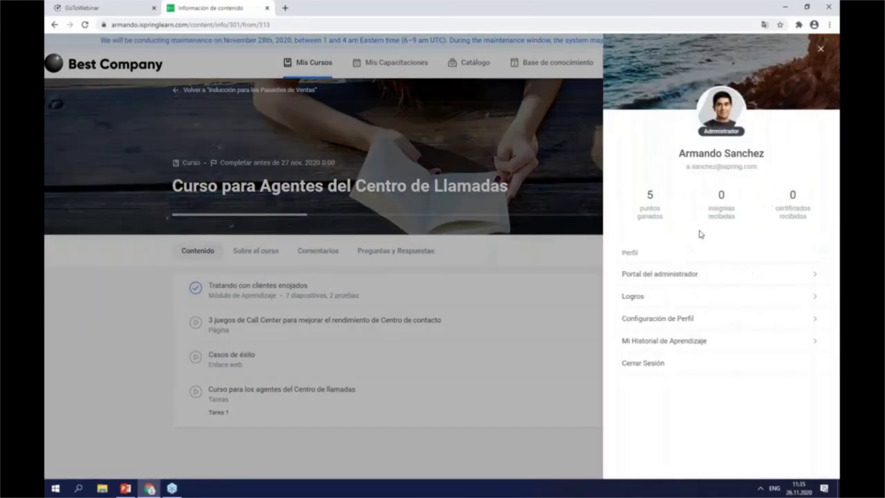
pyautogui.click(665, 280)
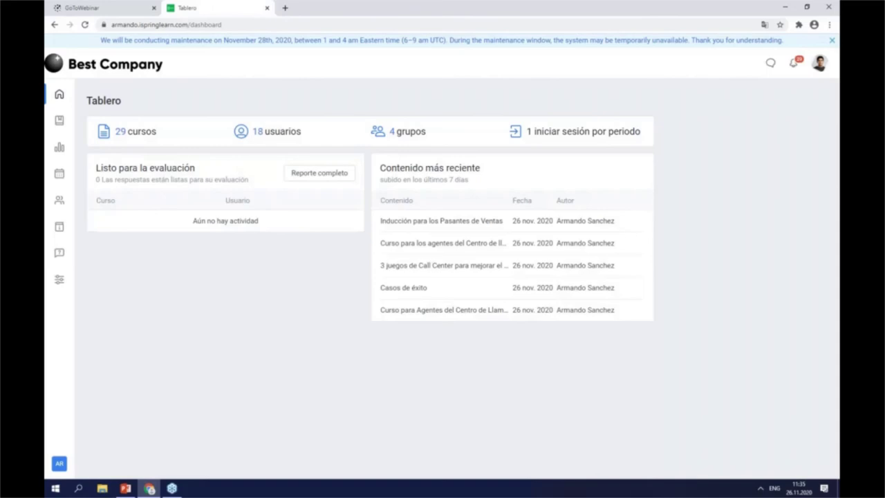
# Open the reports section and look through the report categories for learners, courses, trainings and other.
pyautogui.click(61, 149)
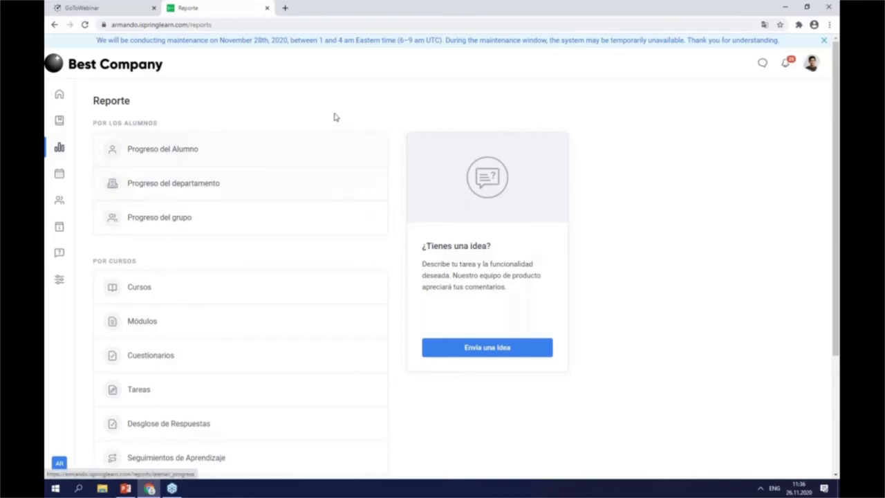
pyautogui.click(130, 124)
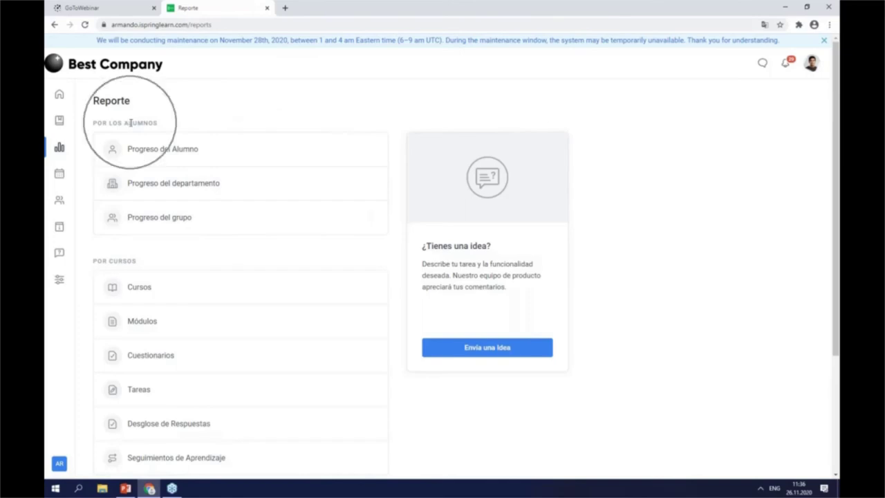
pyautogui.click(130, 260)
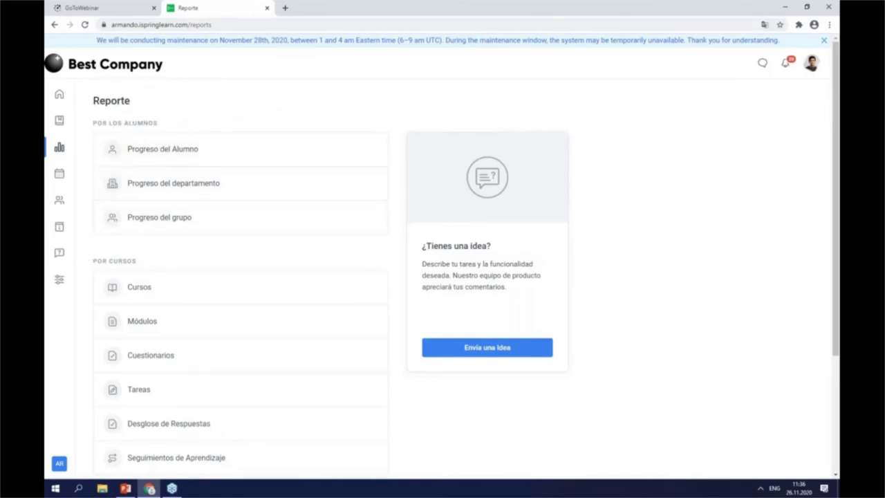
pyautogui.scroll(-1, 131, 260)
pyautogui.scroll(-2, 146, 338)
pyautogui.click(146, 342)
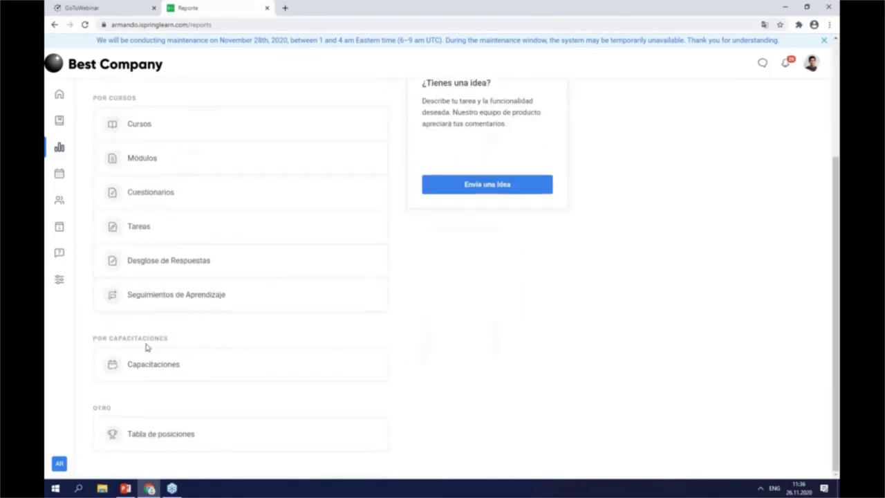
pyautogui.click(116, 408)
pyautogui.scroll(1, 192, 393)
pyautogui.scroll(3, 193, 393)
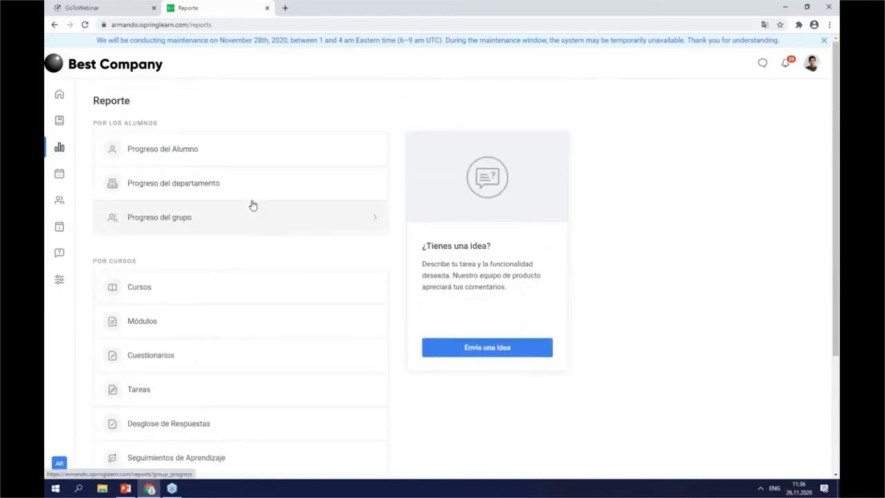
# Open the Progreso del Alumno report and filter it by the department "Departamento de ventas".
pyautogui.click(188, 160)
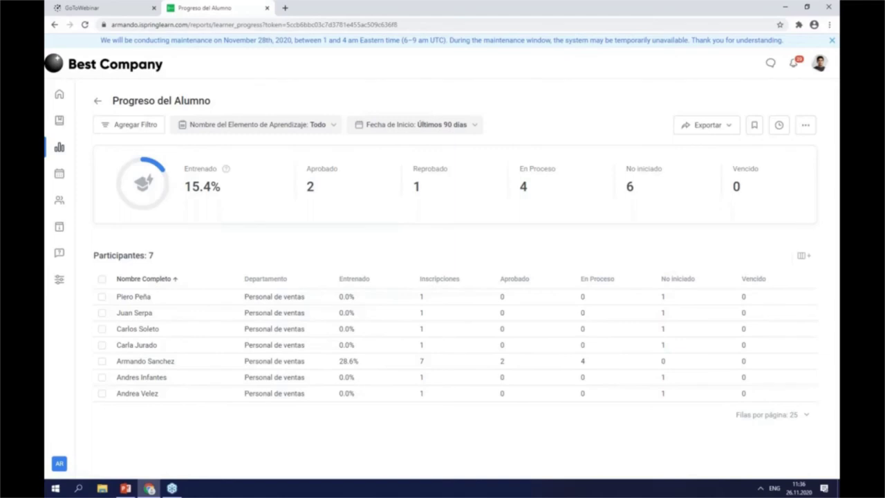
pyautogui.click(124, 131)
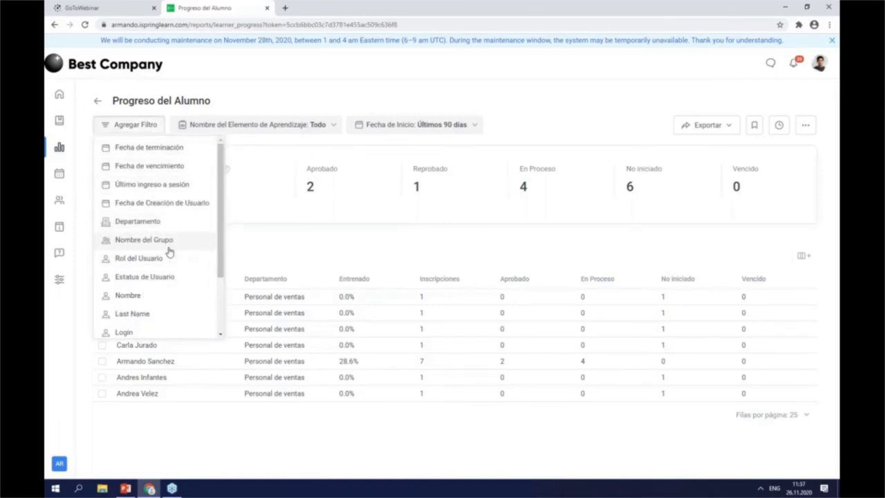
pyautogui.click(151, 228)
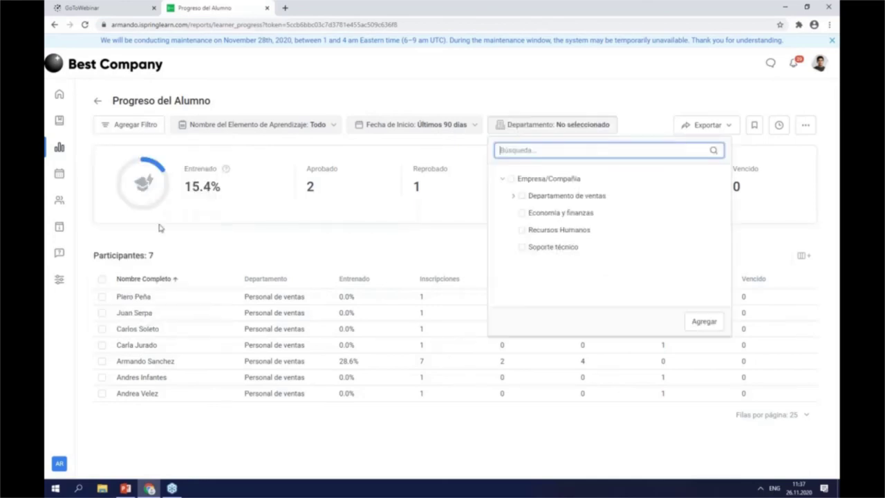
pyautogui.click(523, 197)
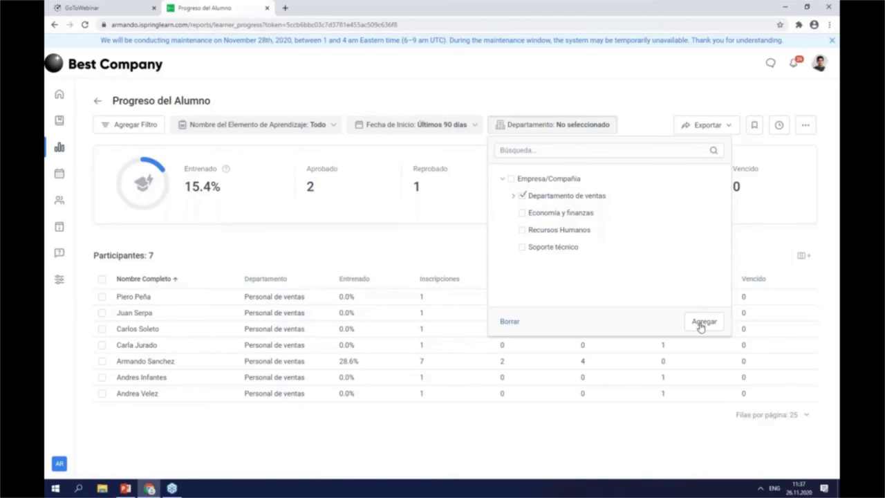
pyautogui.click(702, 322)
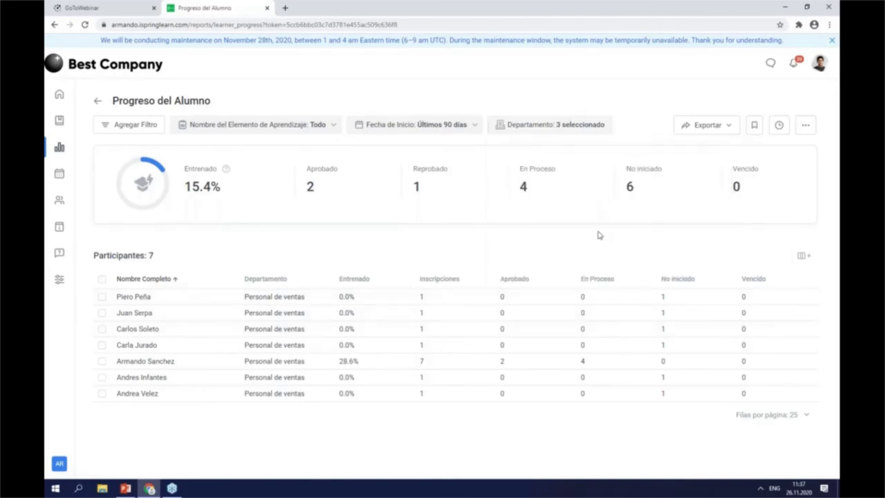
# Add a "Puesto de trabajo" filter with the value "Pasante" to the learner progress report.
pyautogui.click(130, 123)
pyautogui.scroll(-1, 181, 189)
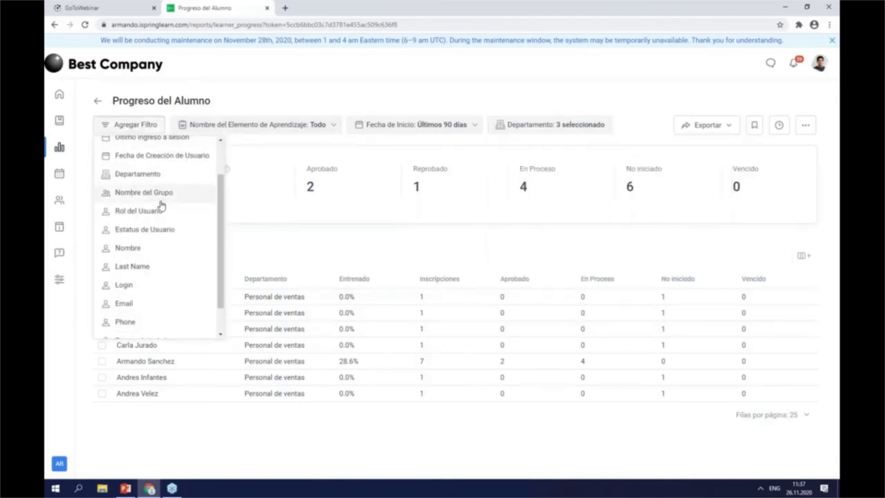
pyautogui.scroll(-1, 158, 235)
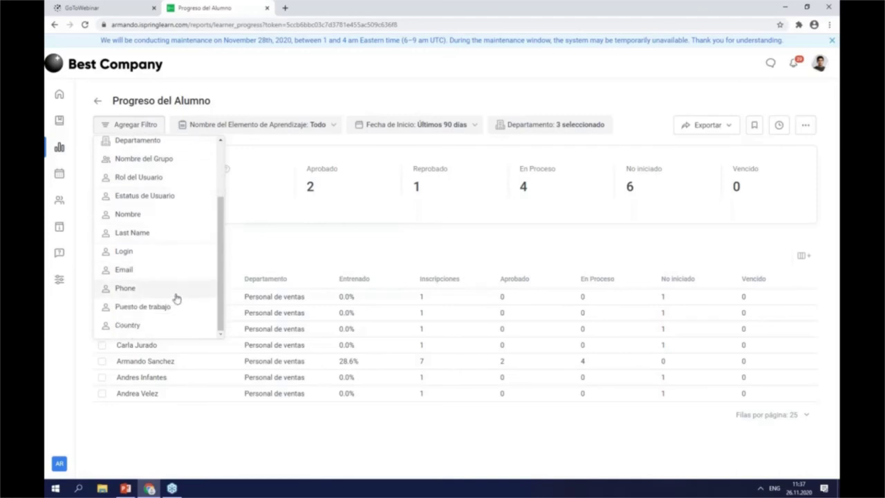
pyautogui.click(156, 311)
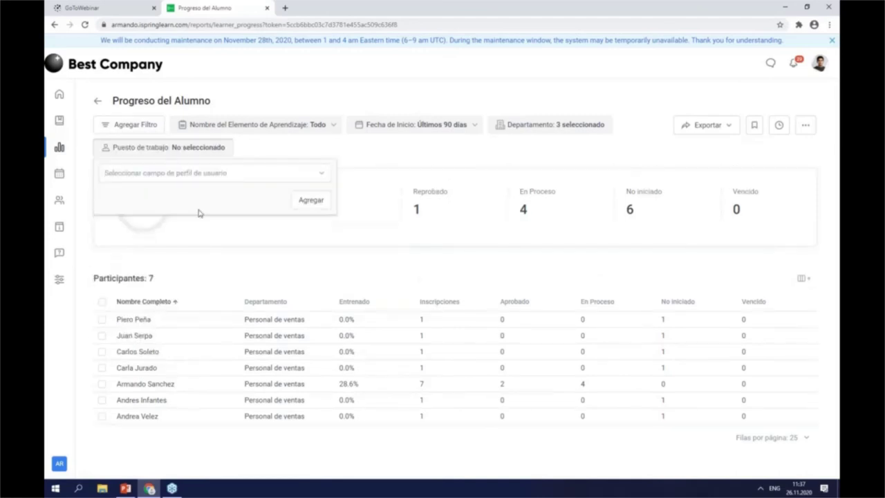
pyautogui.click(218, 179)
pyautogui.scroll(-1, 214, 233)
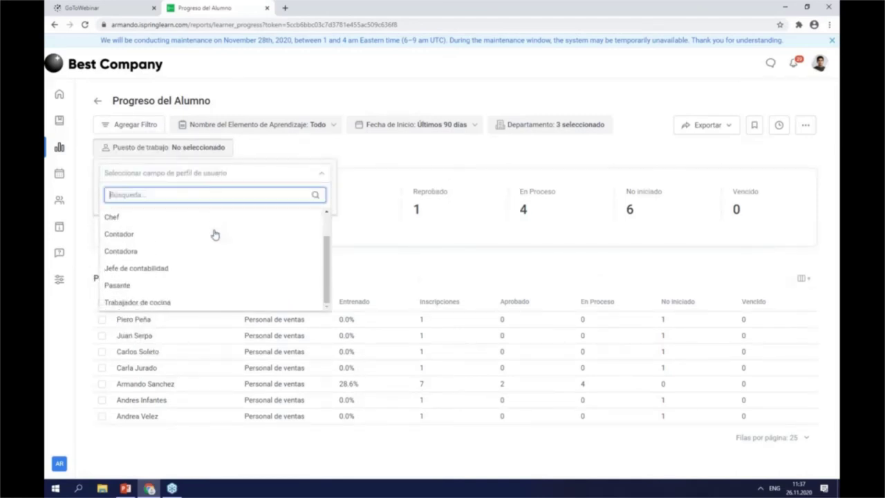
pyautogui.click(117, 285)
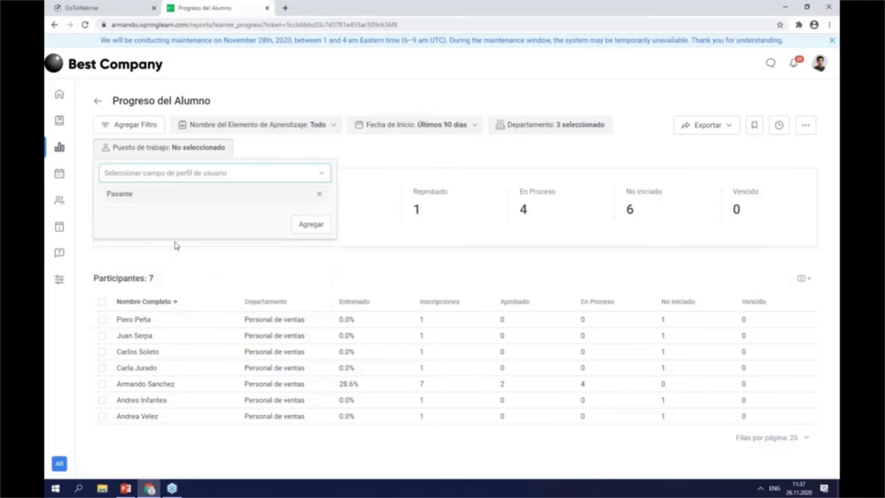
pyautogui.click(306, 228)
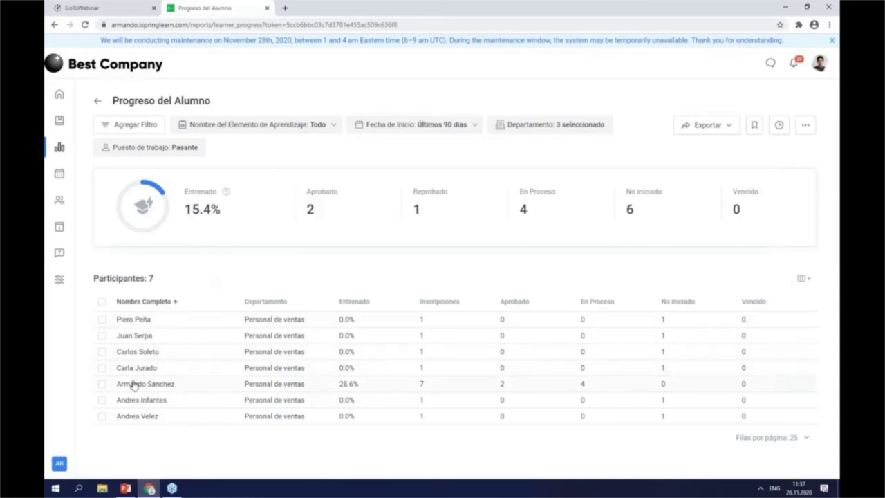
# Open the learning results of the trainee with seven enrollments and review the course statuses, dates and report export formats.
pyautogui.click(102, 384)
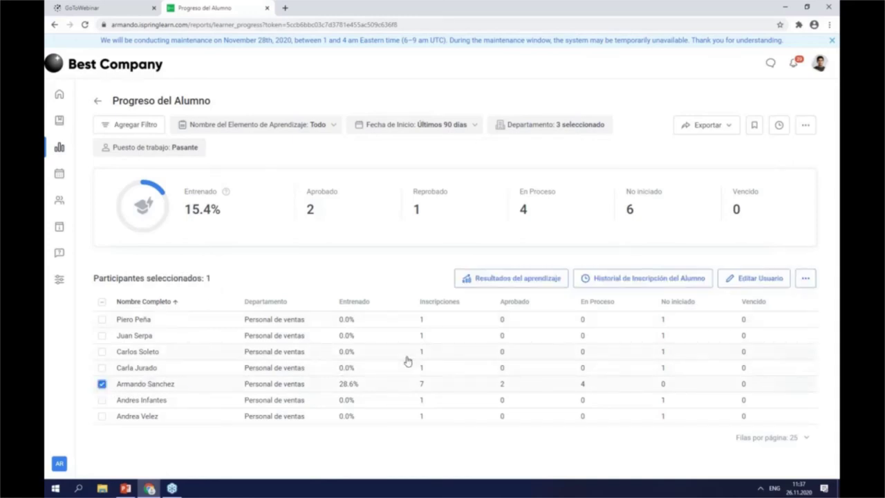
pyautogui.click(495, 283)
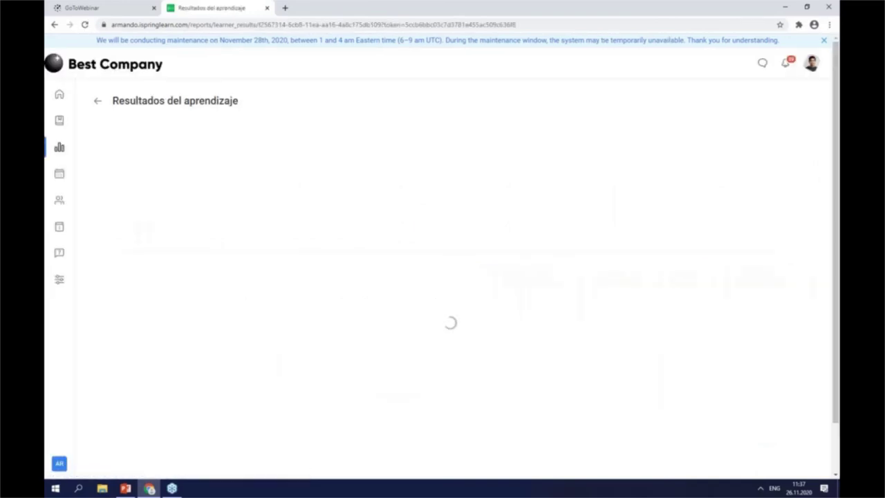
pyautogui.scroll(-1, 466, 256)
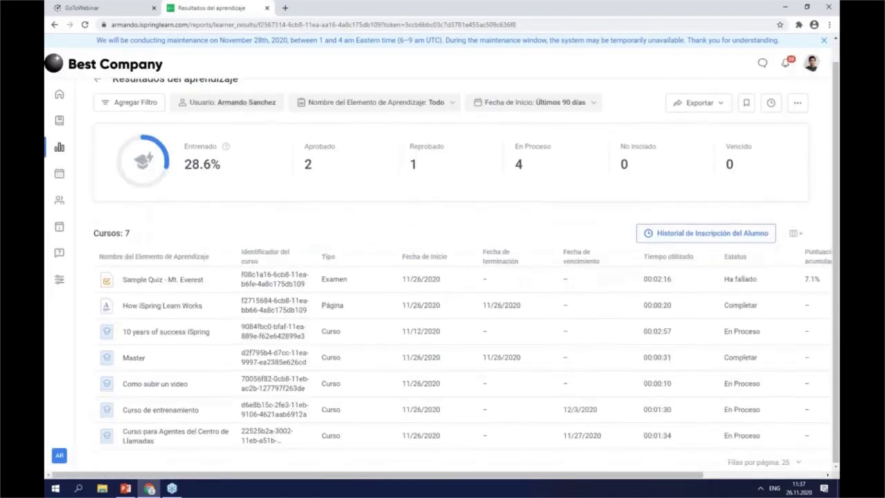
pyautogui.scroll(1, 466, 256)
pyautogui.scroll(-1, 466, 255)
pyautogui.scroll(1, 405, 286)
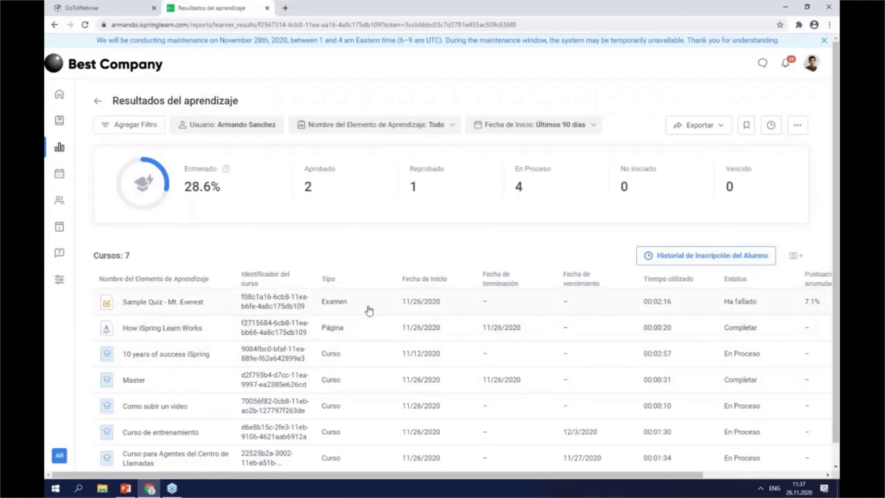
pyautogui.scroll(-1, 368, 311)
pyautogui.scroll(-1, 369, 311)
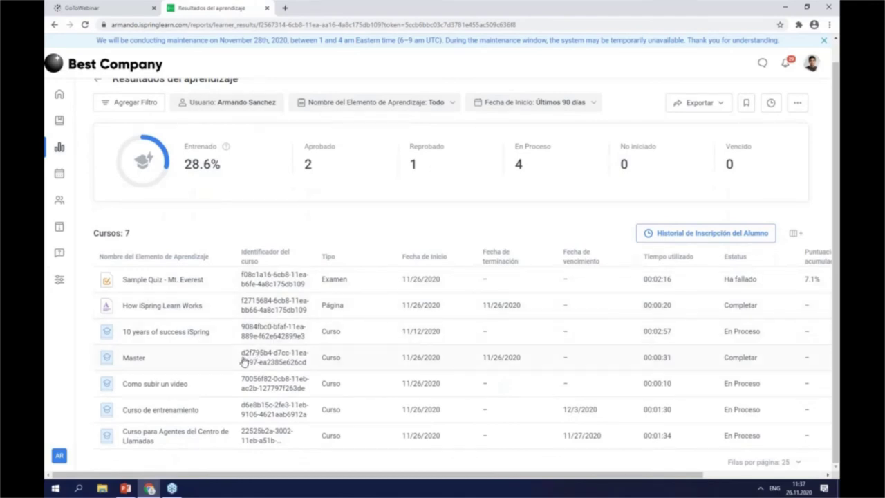
pyautogui.scroll(1, 243, 361)
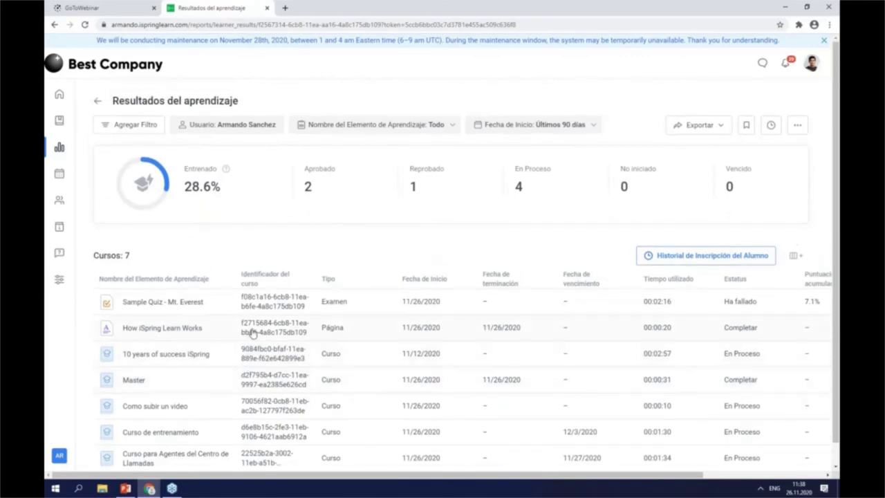
pyautogui.click(715, 134)
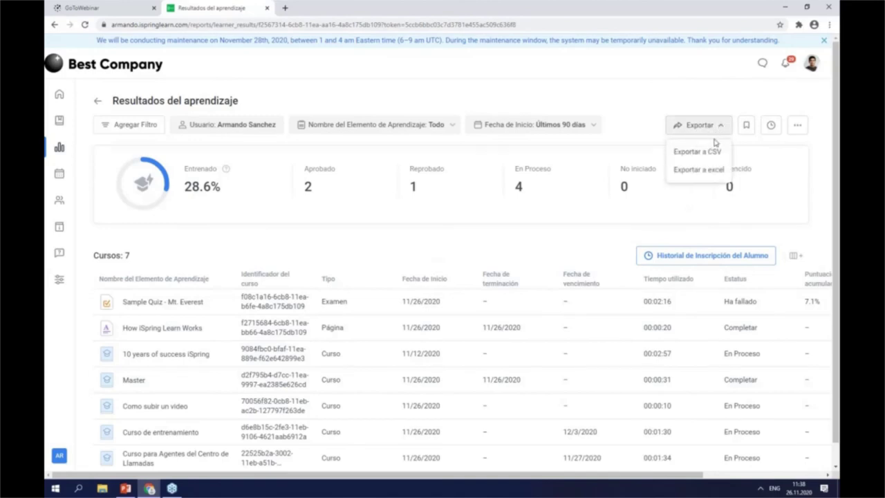
# Try out scheduling a weekly delivery of the report with the template name "Pasantes", and cancel it.
pyautogui.click(771, 131)
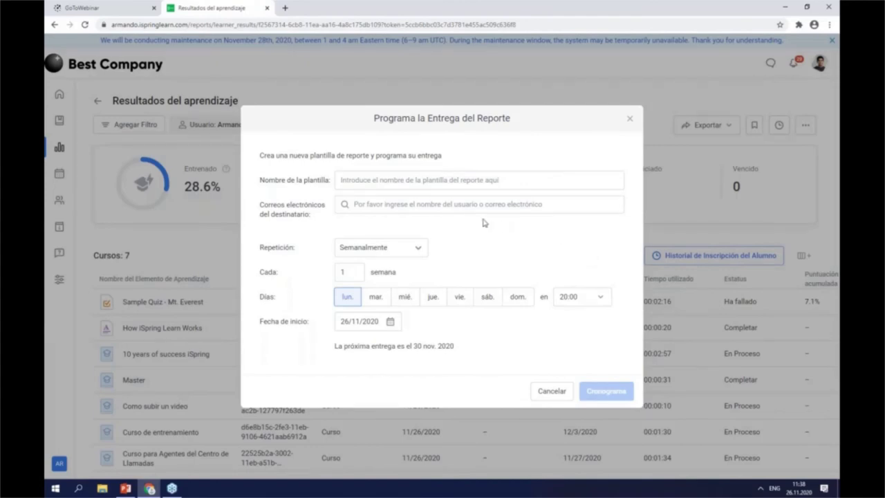
pyautogui.click(380, 182)
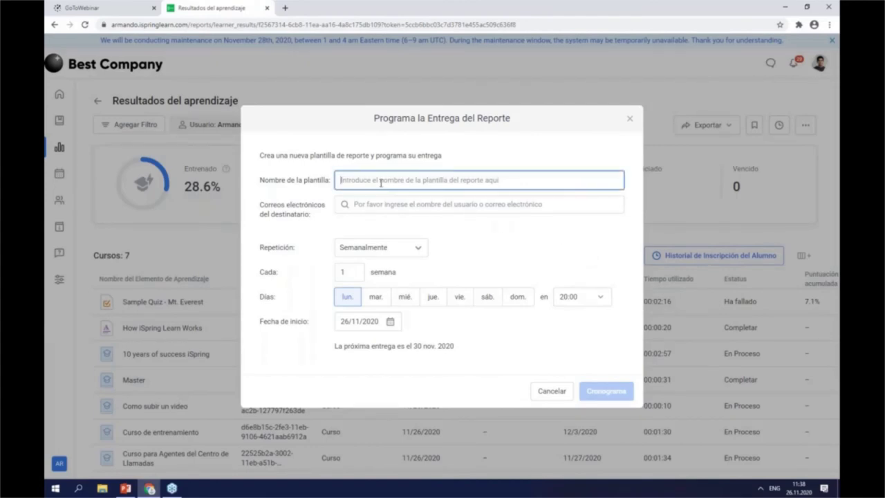
pyautogui.write('pasa')
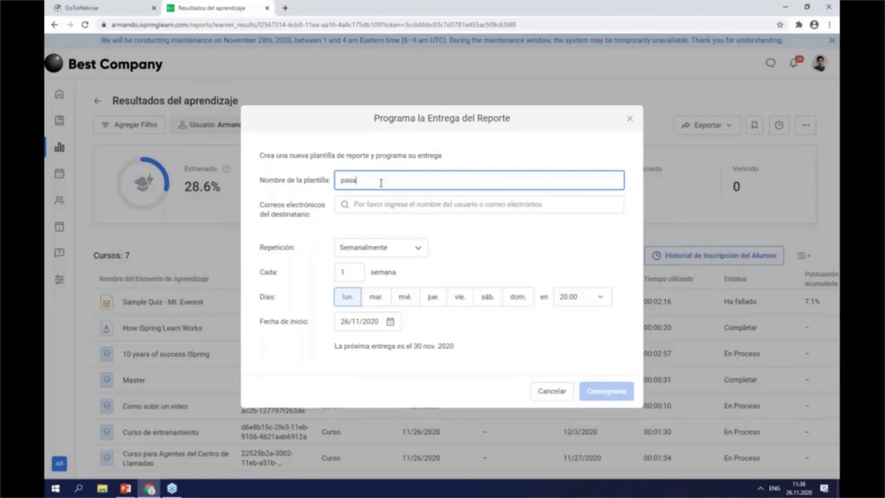
pyautogui.press('BackSpace')
pyautogui.press('BackSpace')
pyautogui.press('BackSpace')
pyautogui.press('BackSpace')
pyautogui.write('Pasantes')
pyautogui.click(421, 249)
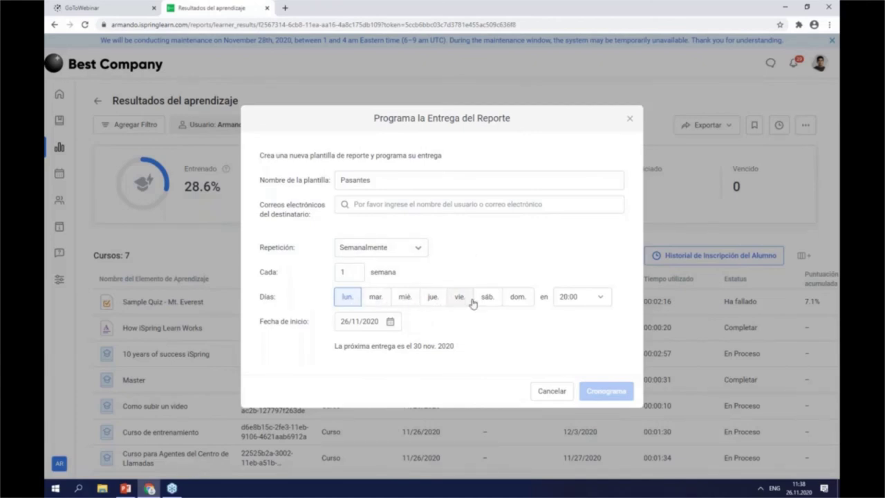
pyautogui.click(615, 393)
pyautogui.click(553, 391)
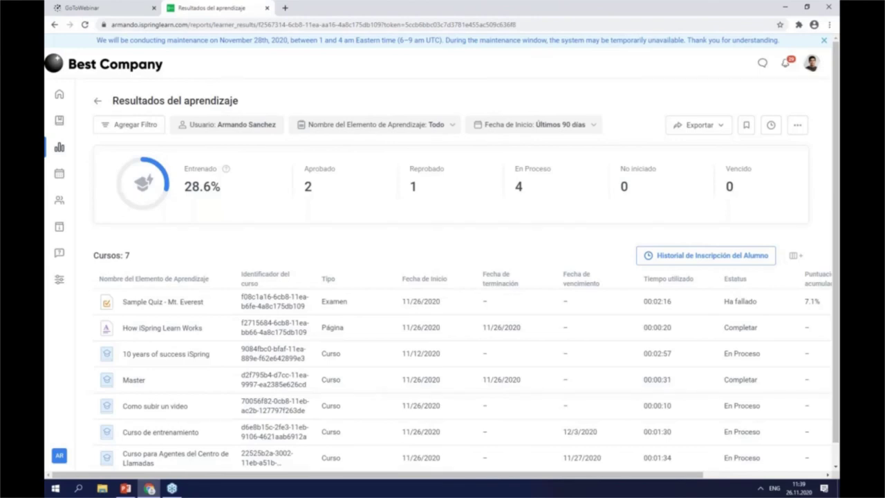
# Review the learner questions for "Curso de entrenamiento" and "10 years of success iSpring", opening the reply form under each.
pyautogui.click(53, 256)
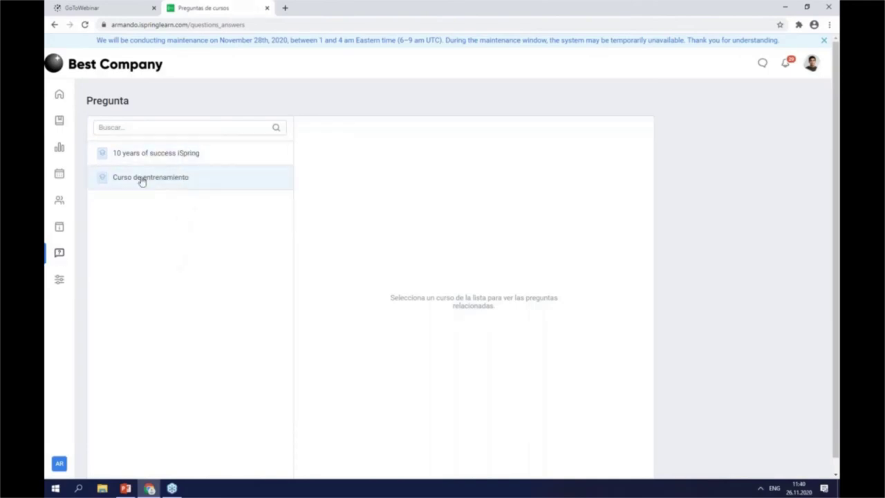
pyautogui.click(185, 185)
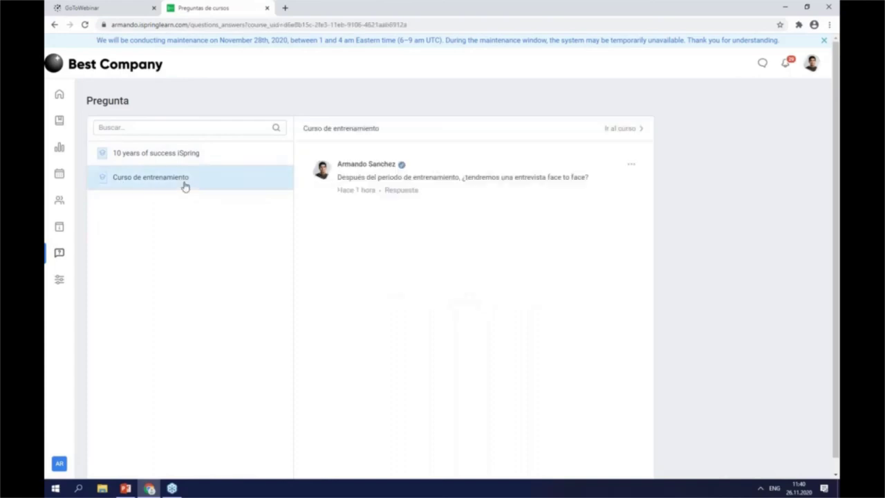
pyautogui.click(408, 191)
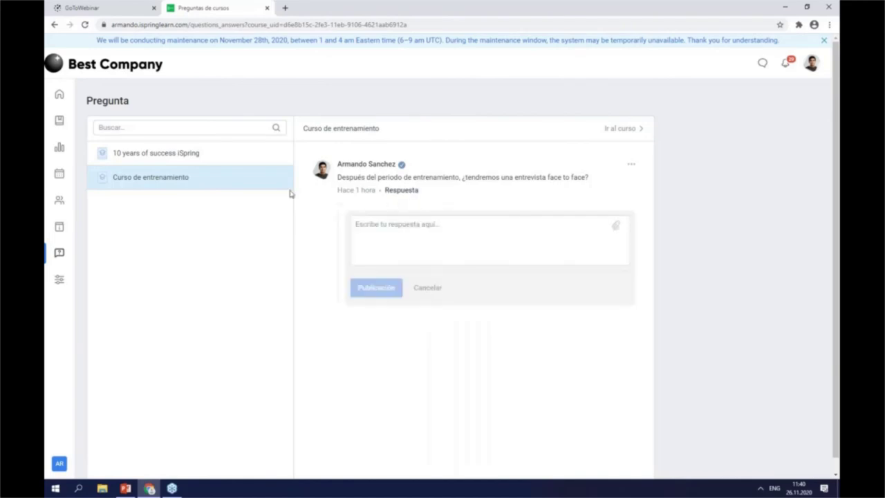
pyautogui.click(207, 157)
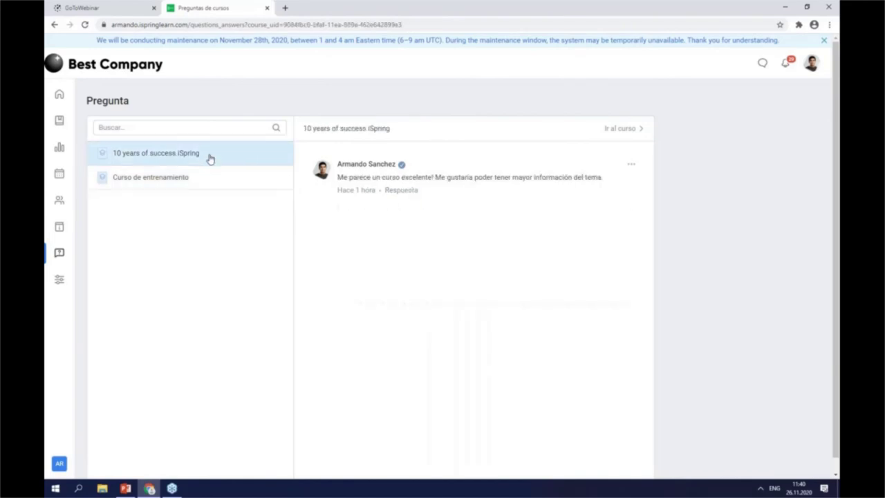
pyautogui.click(399, 190)
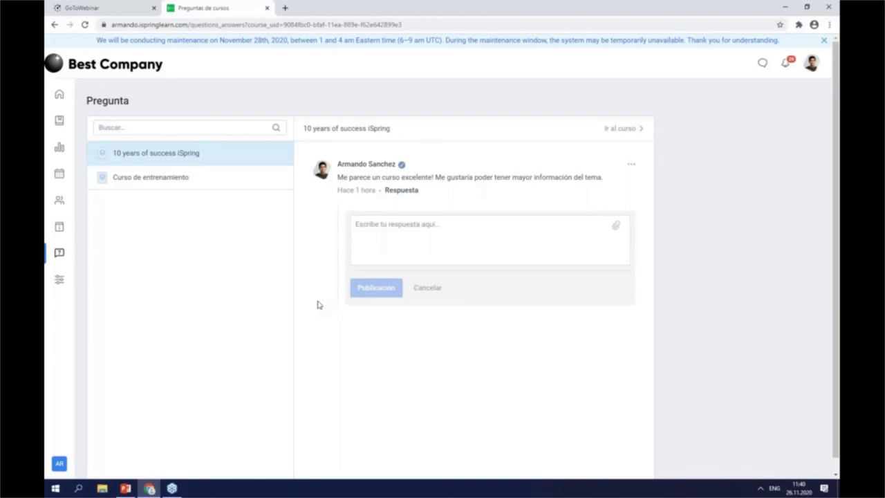
# Open the completion settings of "Curso para Agentes del Centro de Llamadas" and examine the course comments option.
pyautogui.click(61, 123)
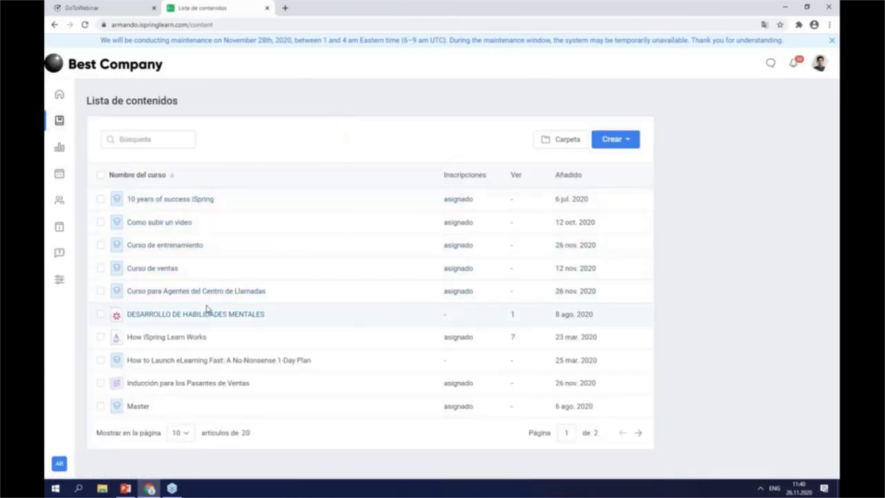
pyautogui.click(132, 292)
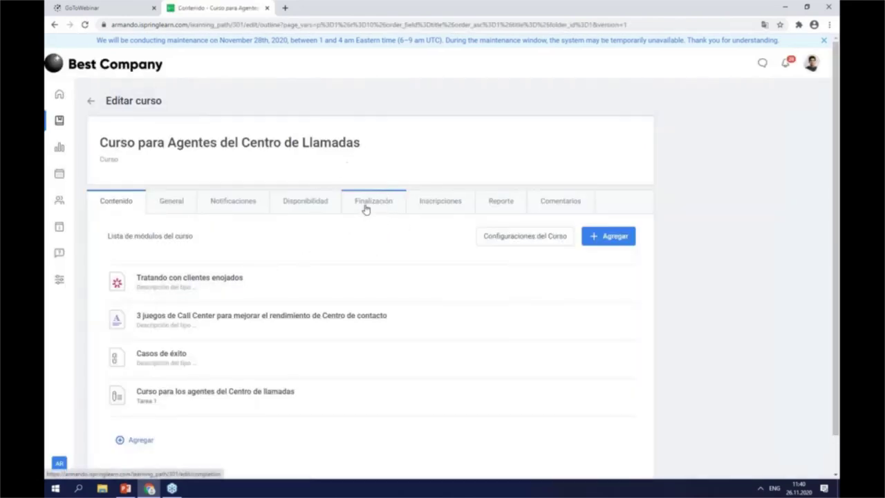
pyautogui.click(365, 209)
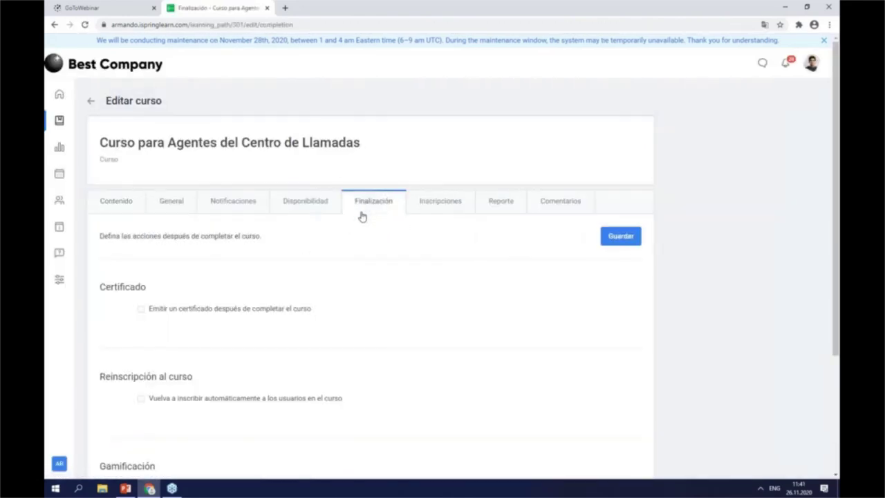
pyautogui.scroll(-3, 362, 216)
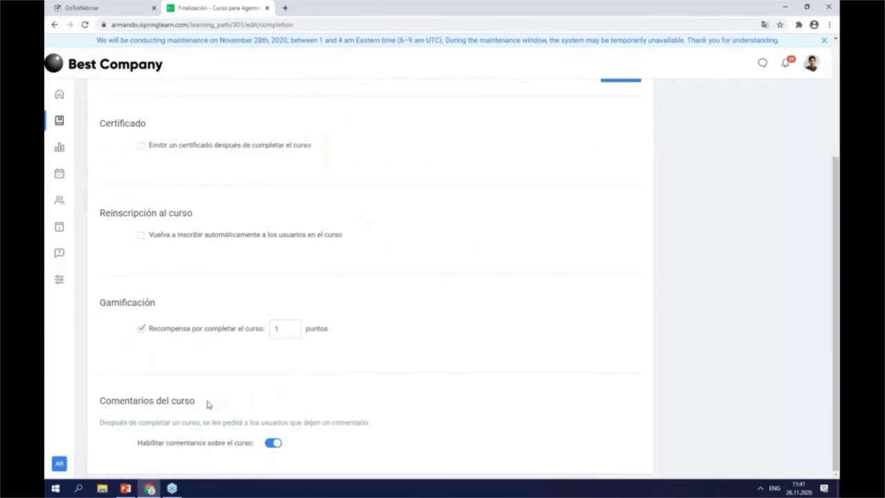
pyautogui.click(135, 406)
pyautogui.click(272, 449)
# Open the portal's additional settings and view the "Catálogo de Cursos y Capacitaciones" configuration.
pyautogui.click(60, 282)
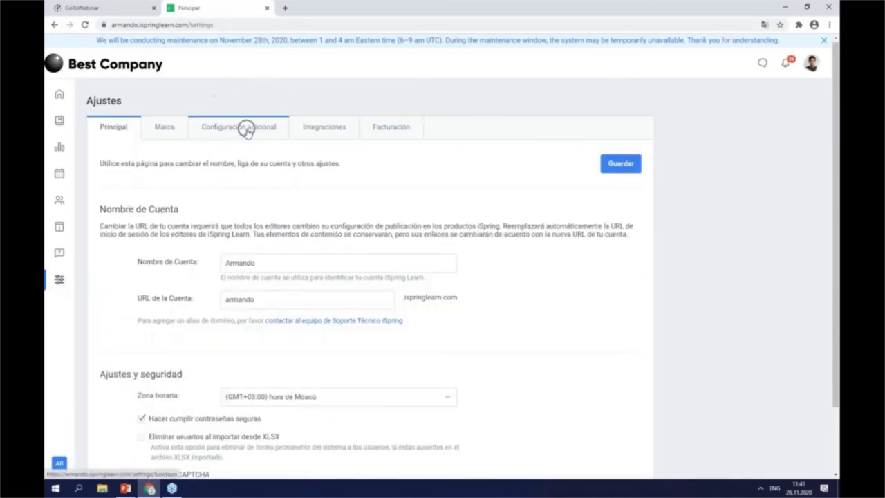
pyautogui.click(247, 133)
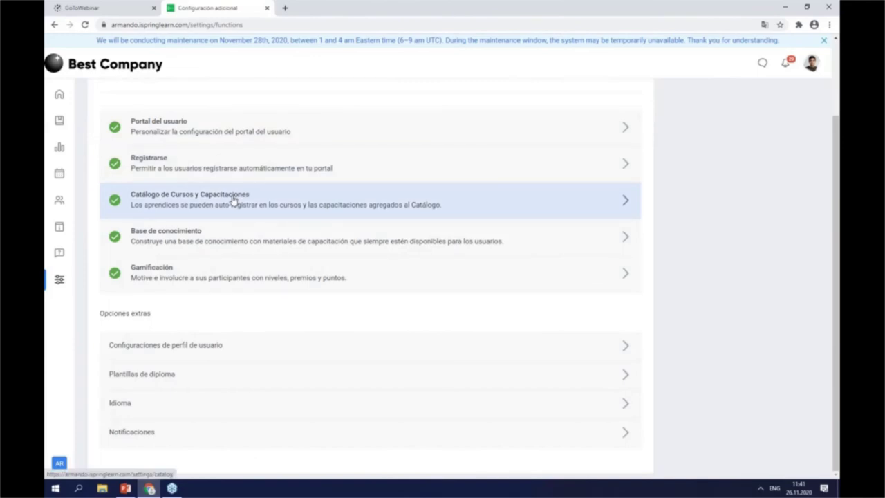
pyautogui.click(233, 200)
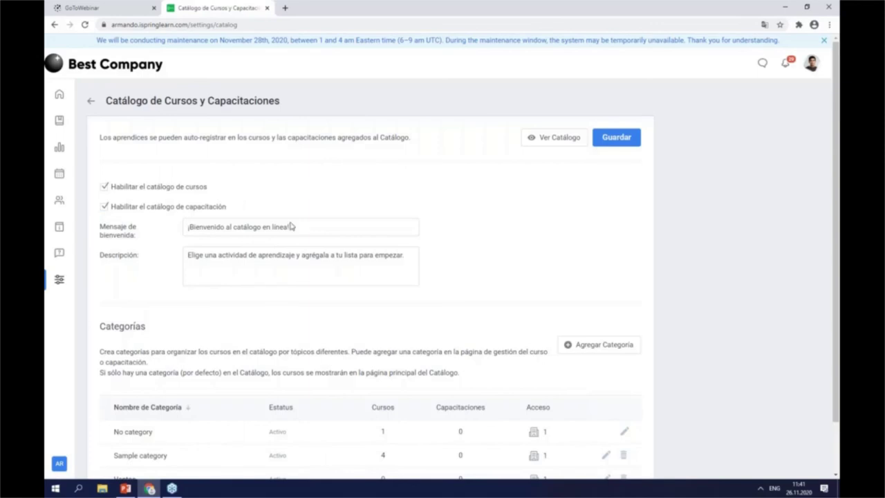
# Start a new catalog category and title it "Ventas para pasantes".
pyautogui.scroll(-1, 398, 260)
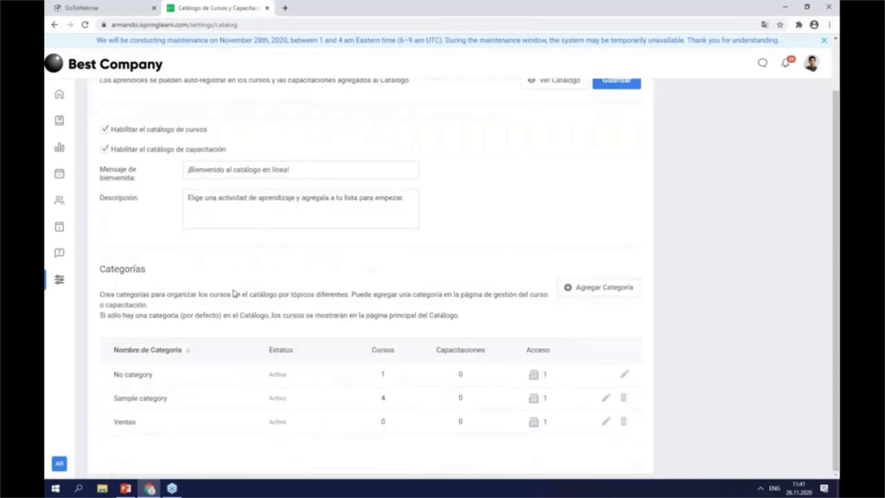
pyautogui.click(627, 292)
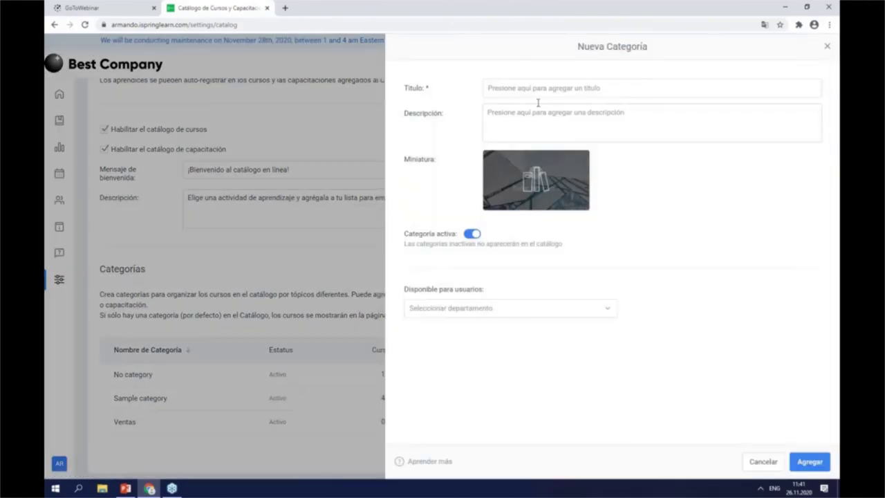
pyautogui.click(533, 87)
pyautogui.write('Venta')
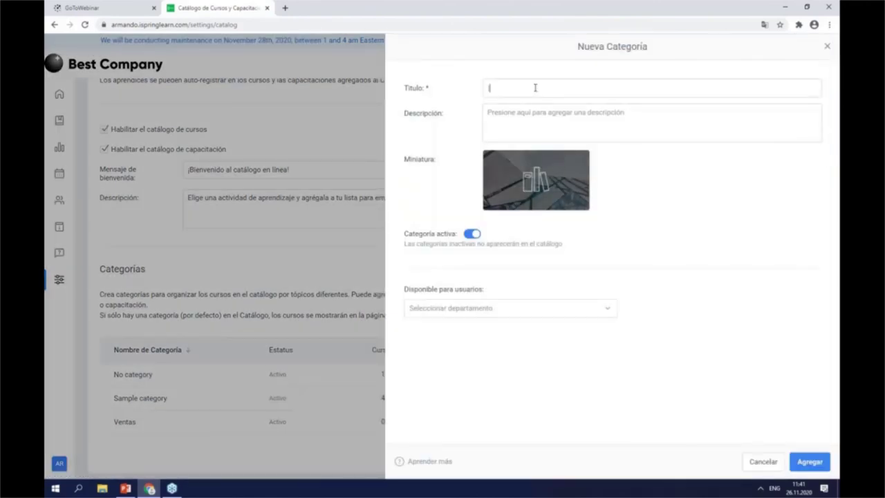
pyautogui.press('BackSpace')
pyautogui.press('BackSpace')
pyautogui.press('BackSpace')
pyautogui.press('BackSpace')
pyautogui.press('BackSpace')
pyautogui.write('Ventas (a')
pyautogui.press('BackSpace')
pyautogui.press('BackSpace')
pyautogui.write('para pasantes')
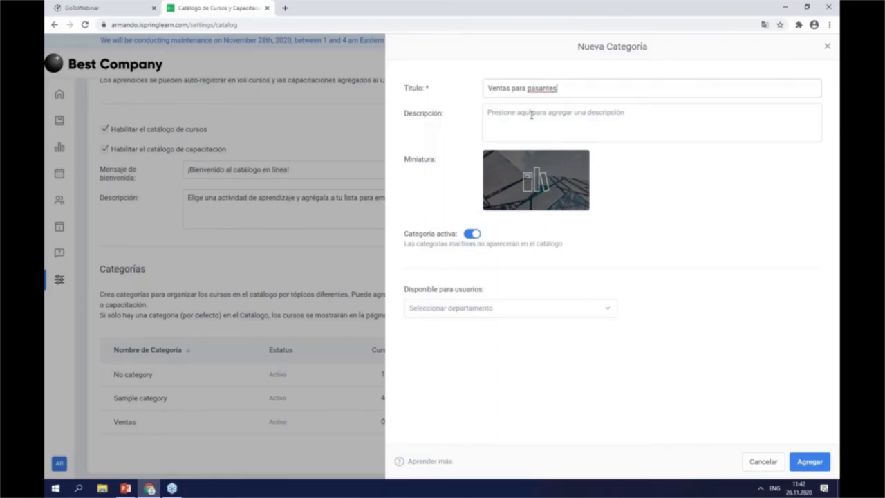
# Make the new category available to "Departamento de ventas" and save it.
pyautogui.moveTo(526, 178)
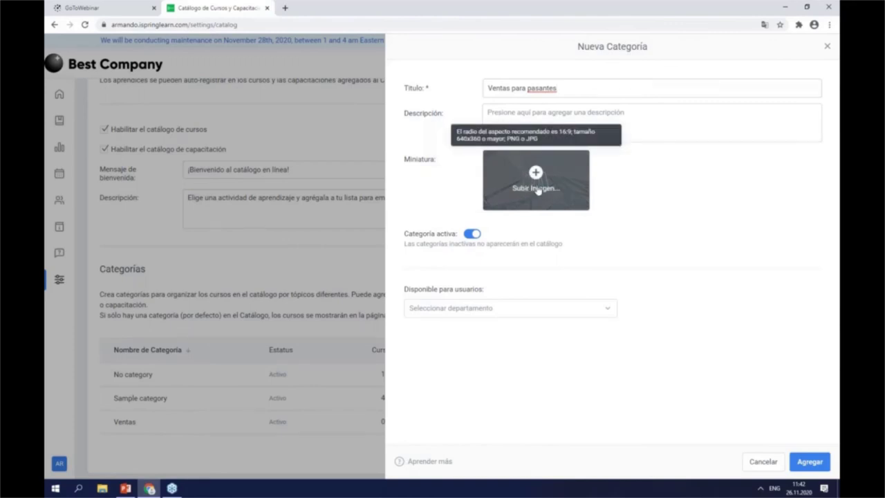
pyautogui.click(540, 313)
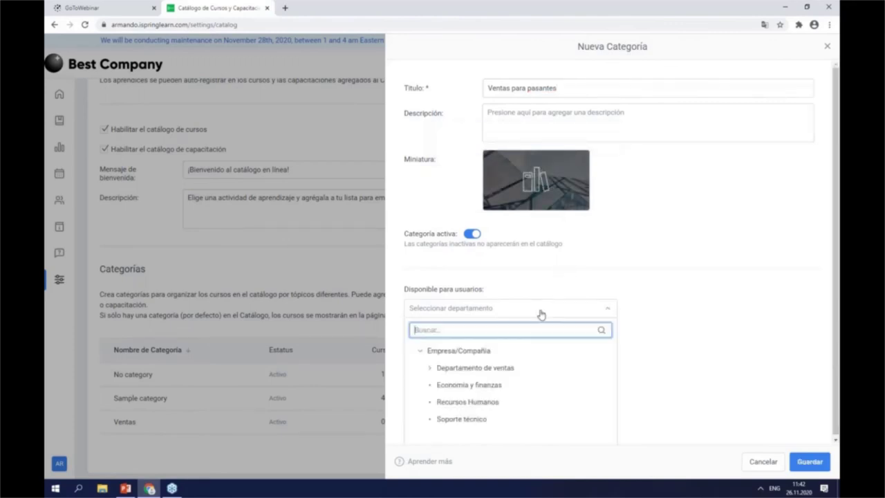
pyautogui.click(509, 371)
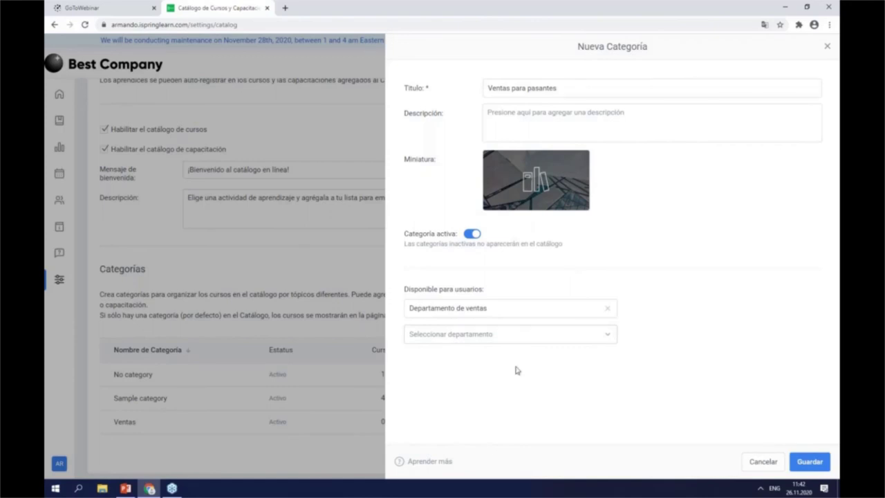
pyautogui.click(804, 461)
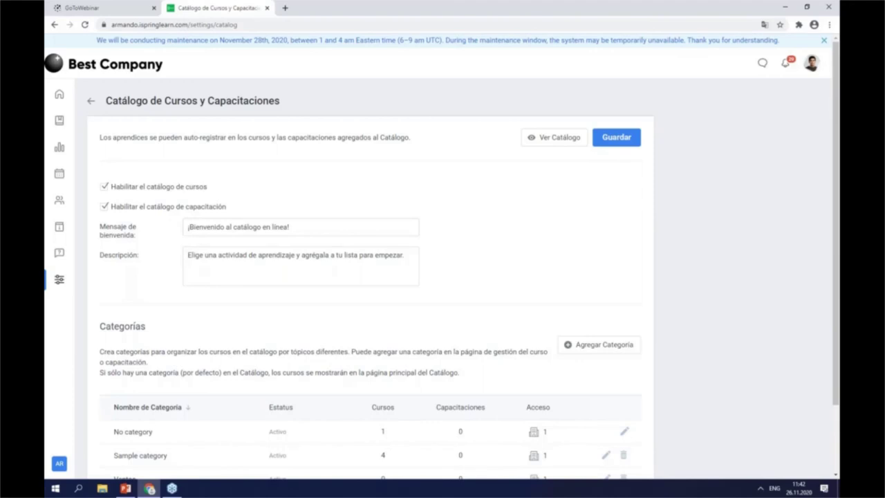
# Open the knowledge base, examine the supported file types in the material upload form, and close the form without uploading.
pyautogui.click(59, 228)
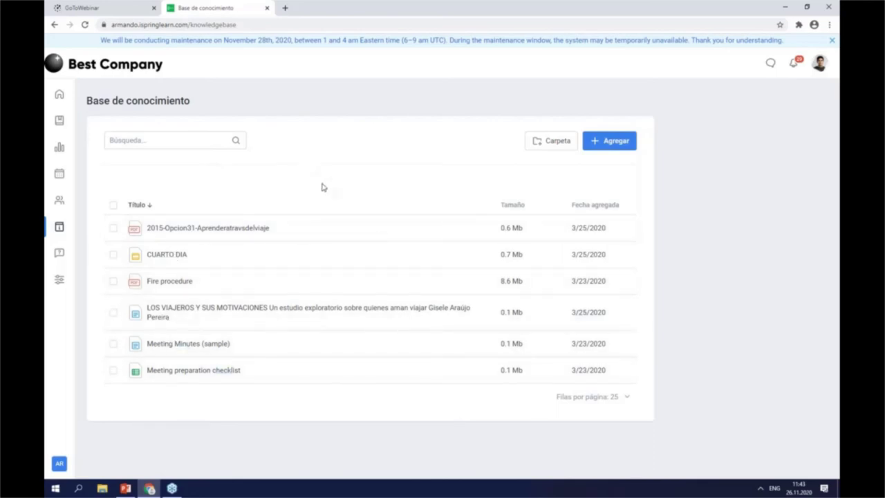
pyautogui.click(608, 149)
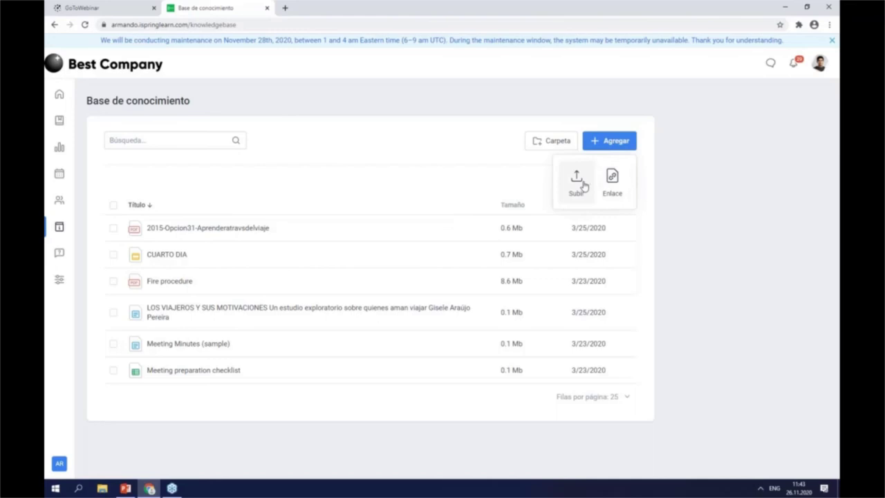
pyautogui.click(583, 184)
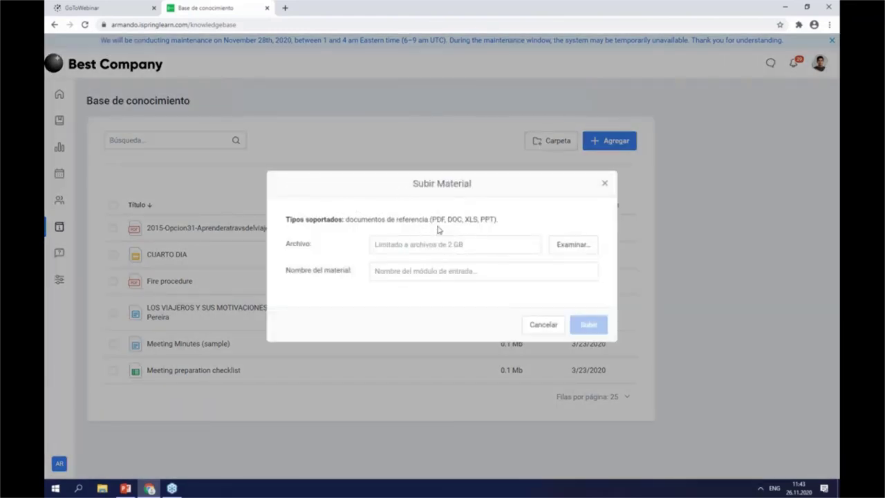
pyautogui.click(454, 229)
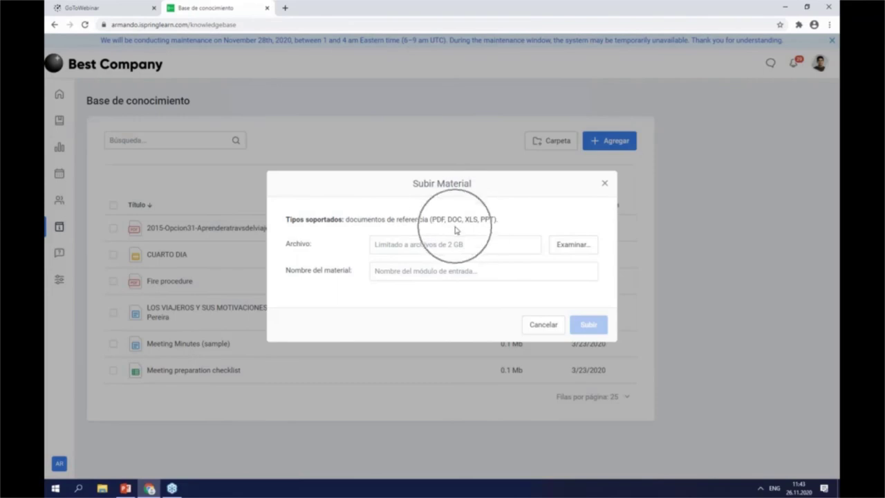
pyautogui.click(605, 184)
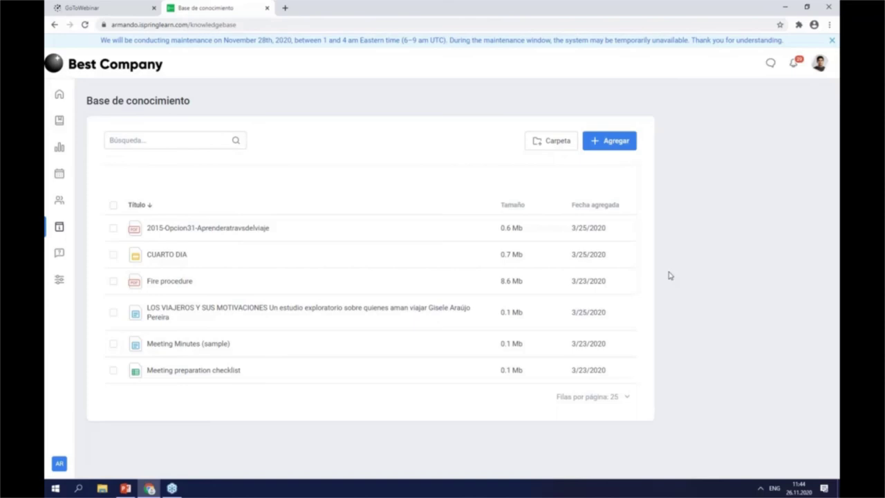
# Open the completion settings of "Curso para Agentes del Centro de Llamadas" from the content list.
pyautogui.click(63, 122)
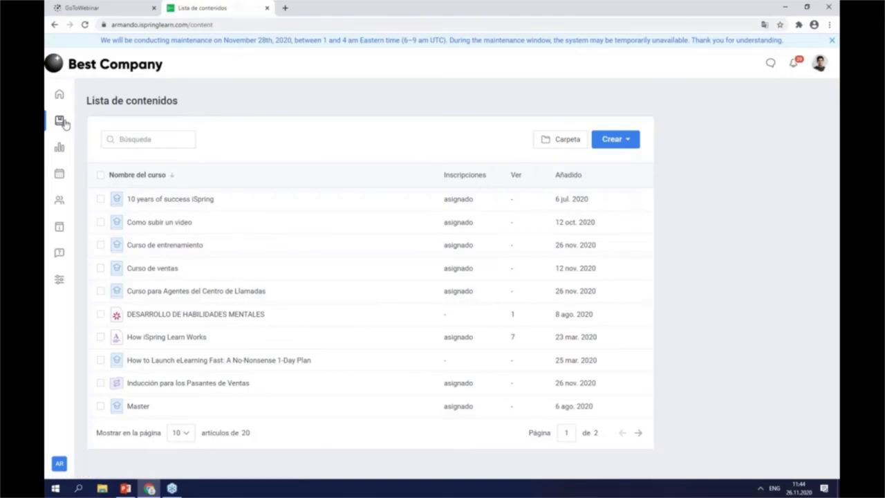
pyautogui.click(101, 291)
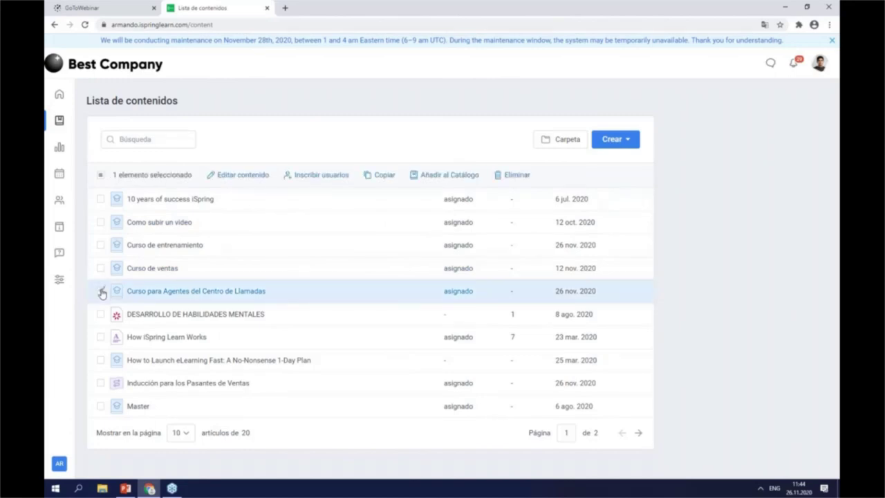
pyautogui.click(134, 292)
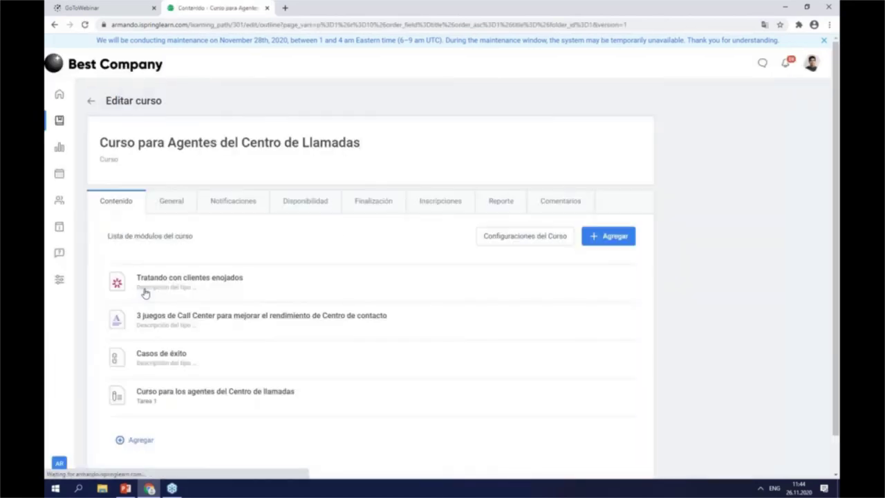
pyautogui.click(373, 200)
pyautogui.scroll(-2, 371, 209)
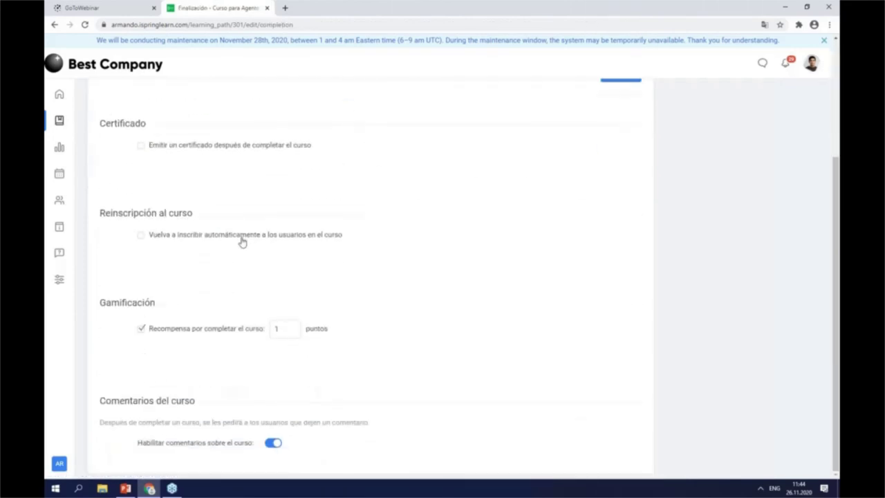
# Enable automatic re-enrollment of users 2 months ("meses") after course completion and save the completion settings.
pyautogui.click(141, 239)
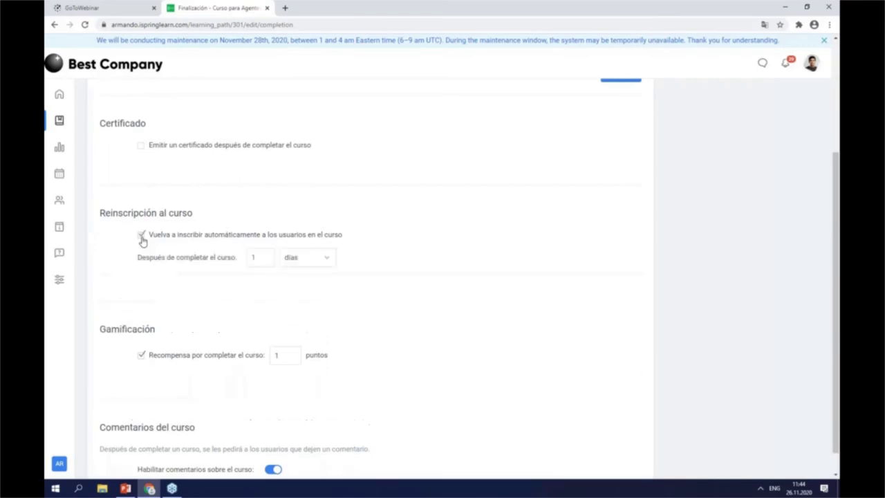
pyautogui.click(302, 264)
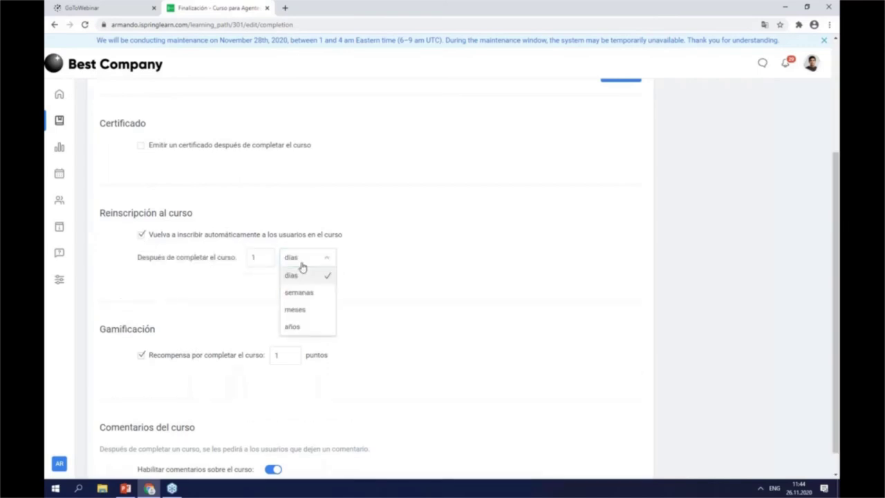
pyautogui.click(297, 309)
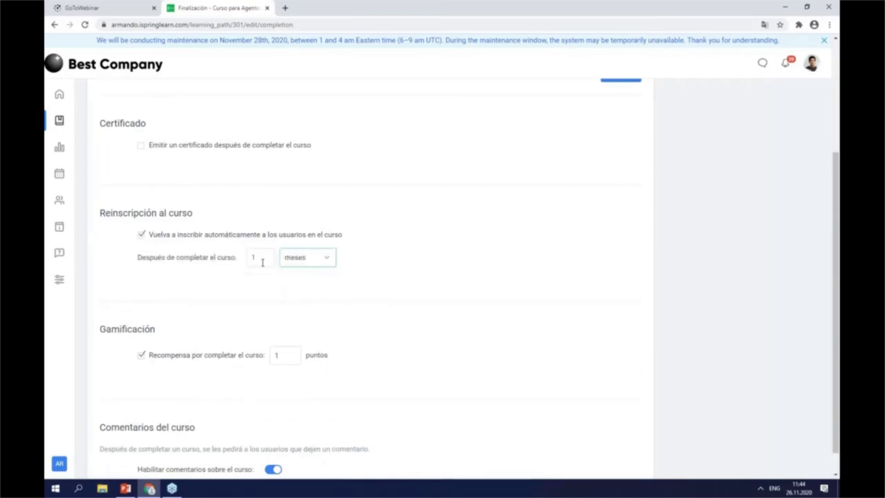
pyautogui.doubleClick(253, 261)
pyautogui.write('2')
pyautogui.scroll(-1, 463, 282)
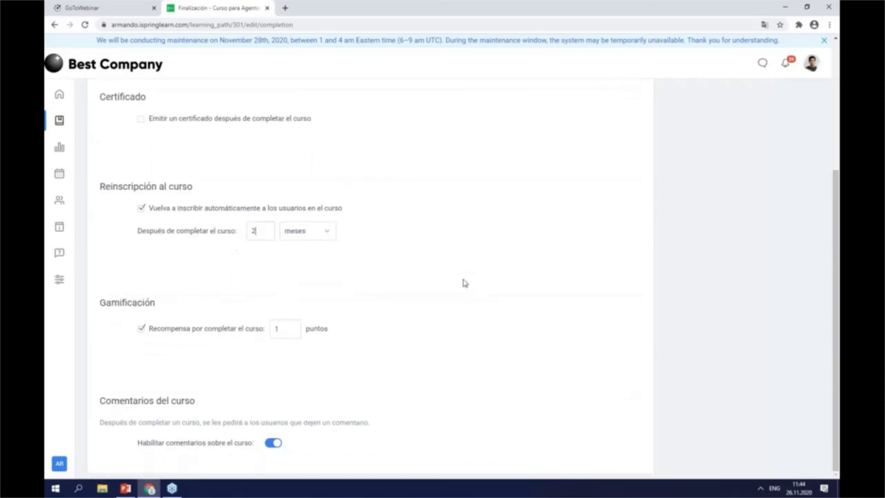
pyautogui.scroll(3, 463, 283)
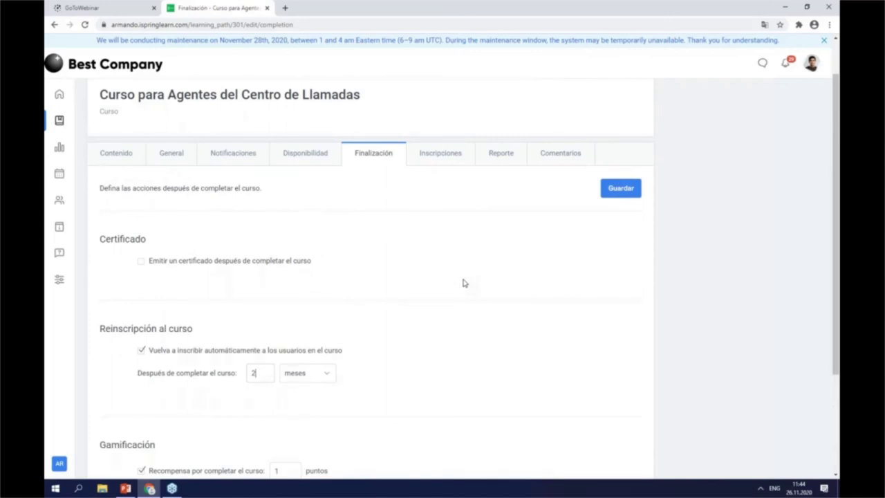
pyautogui.click(630, 195)
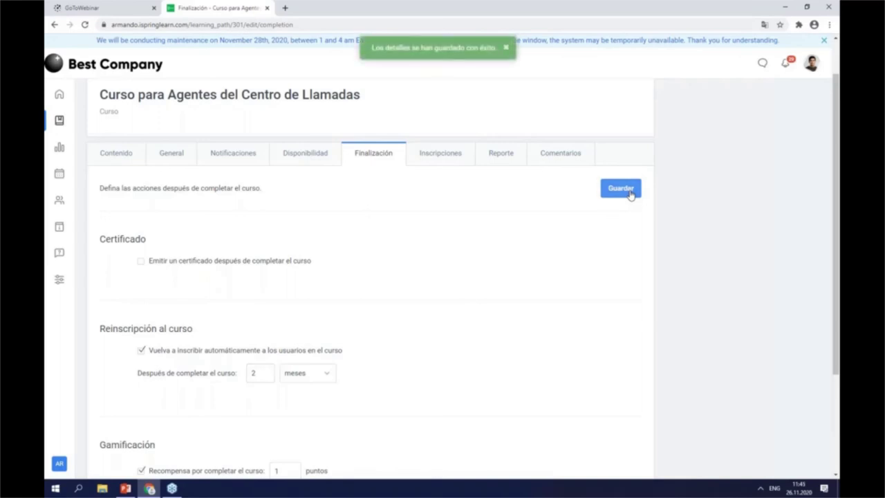